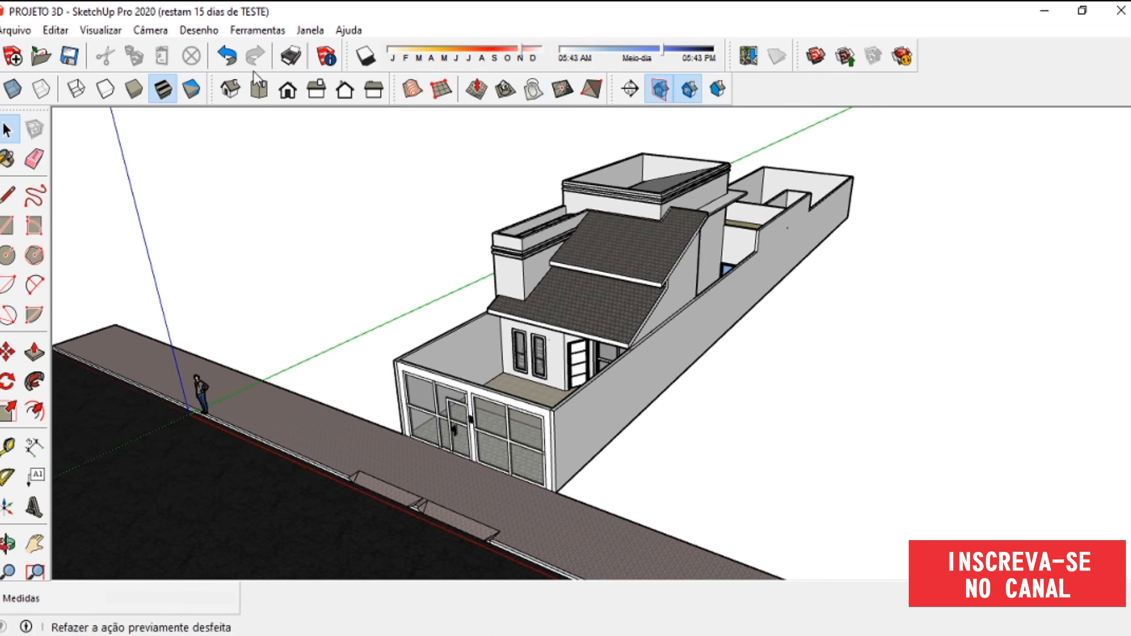
- Look through the list of available toolbars for the Seção toolbar and close the list
{"action": "left_click", "coordinate": [109, 37]}
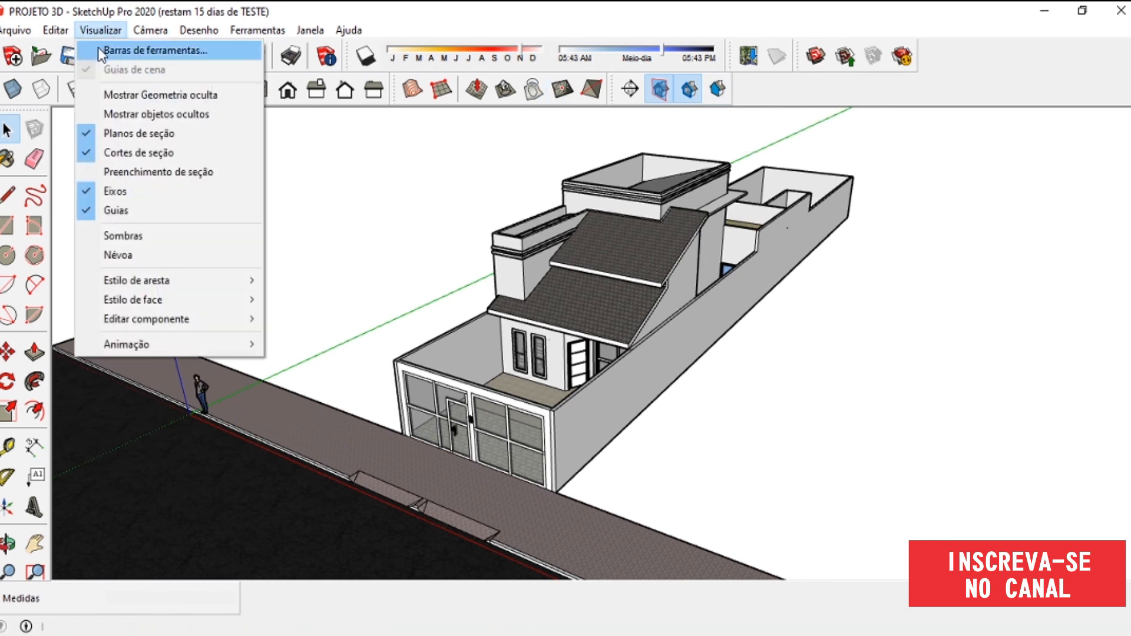
{"action": "left_click", "coordinate": [97, 48]}
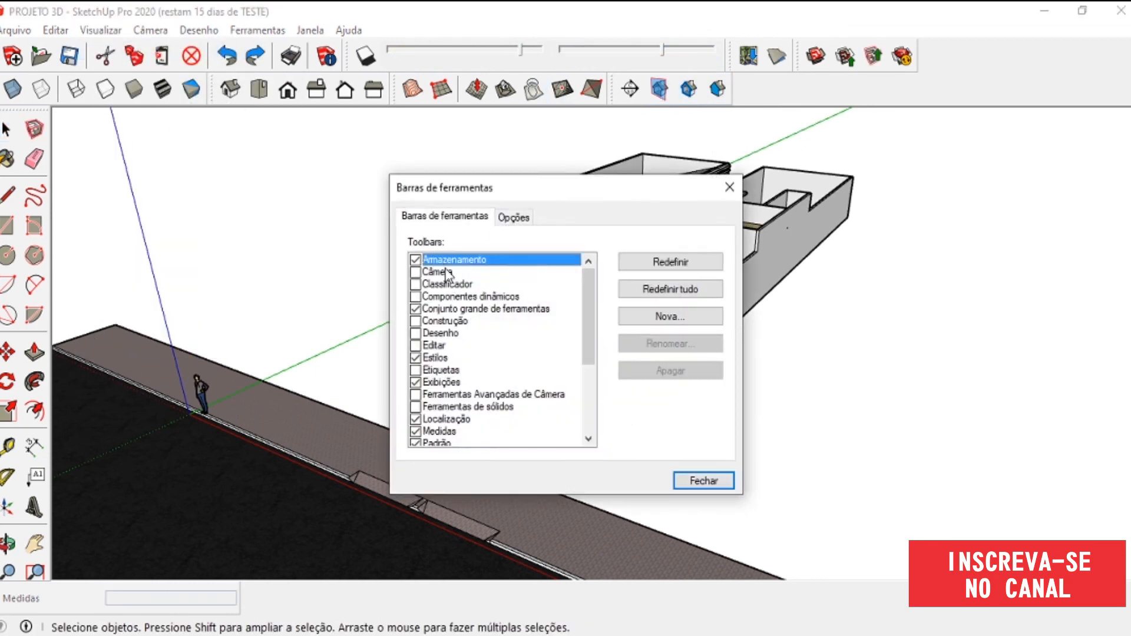
{"action": "left_click_drag", "start_coordinate": [589, 308], "coordinate": [585, 376]}
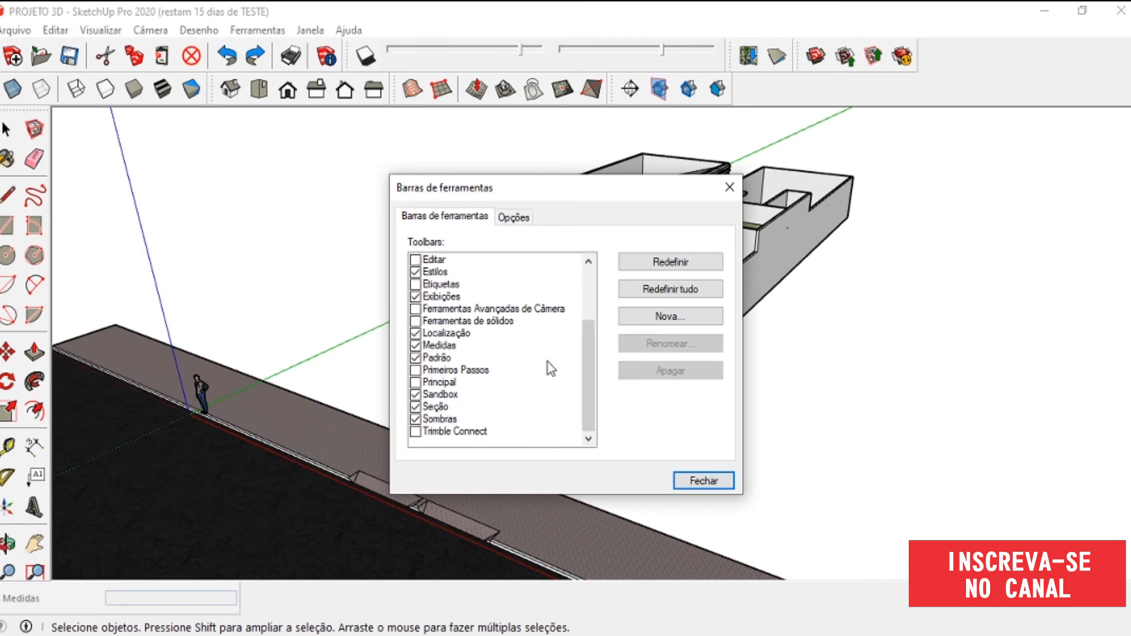
{"action": "left_click", "coordinate": [723, 481]}
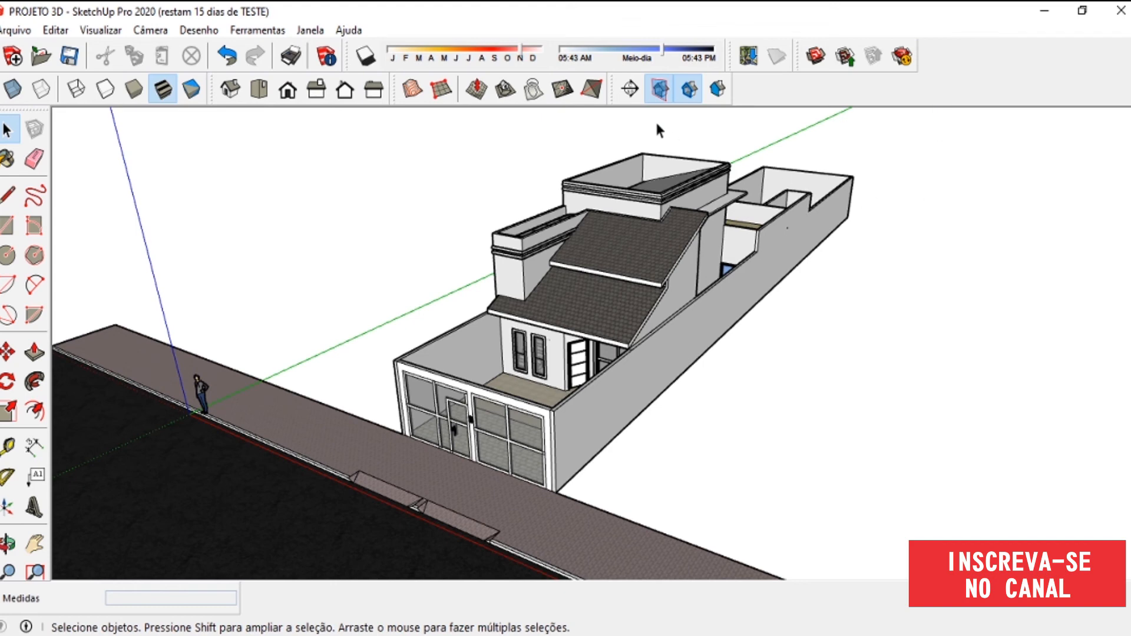
- Place a horizontal section plane at the top of the house, named Planta Baixa with the symbol PB
{"action": "left_click", "coordinate": [631, 91]}
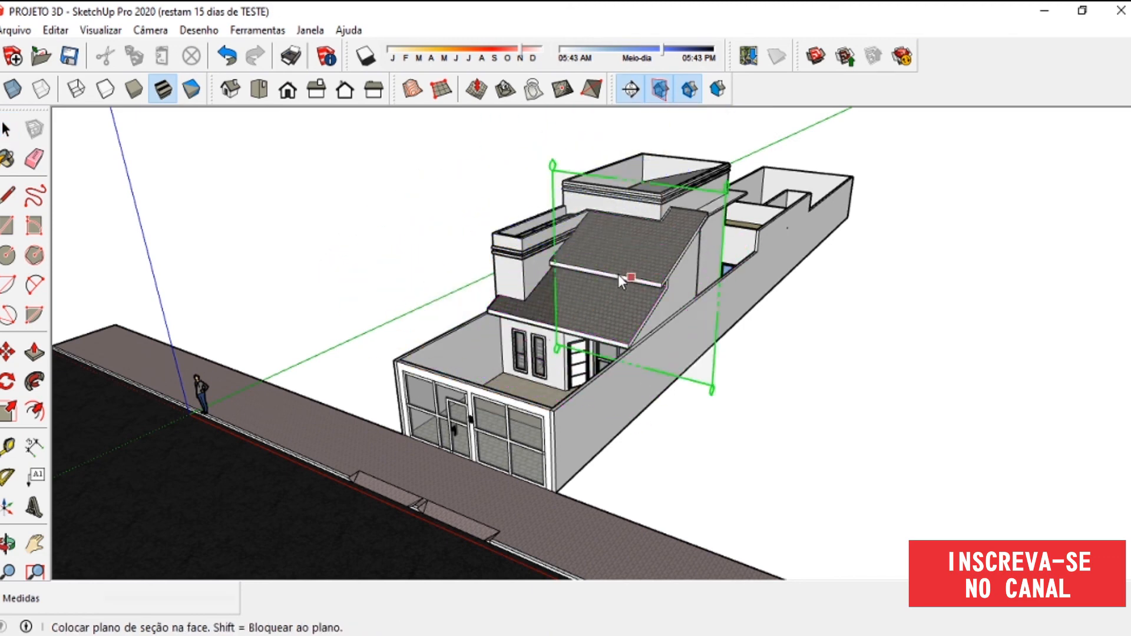
{"action": "left_click", "coordinate": [719, 204]}
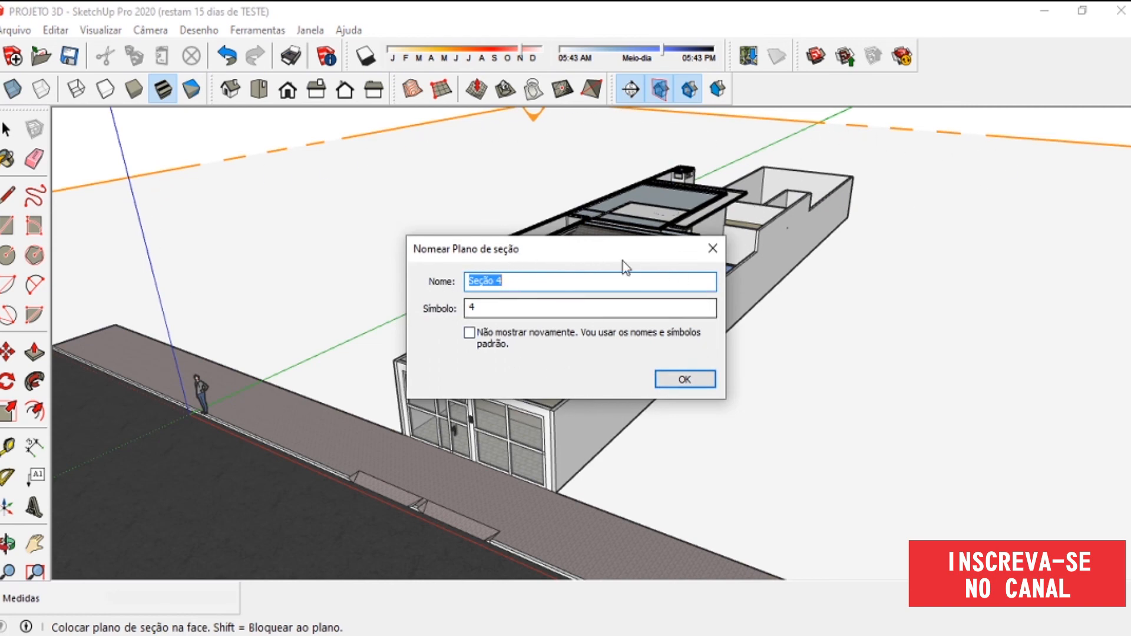
{"action": "left_click", "coordinate": [537, 287]}
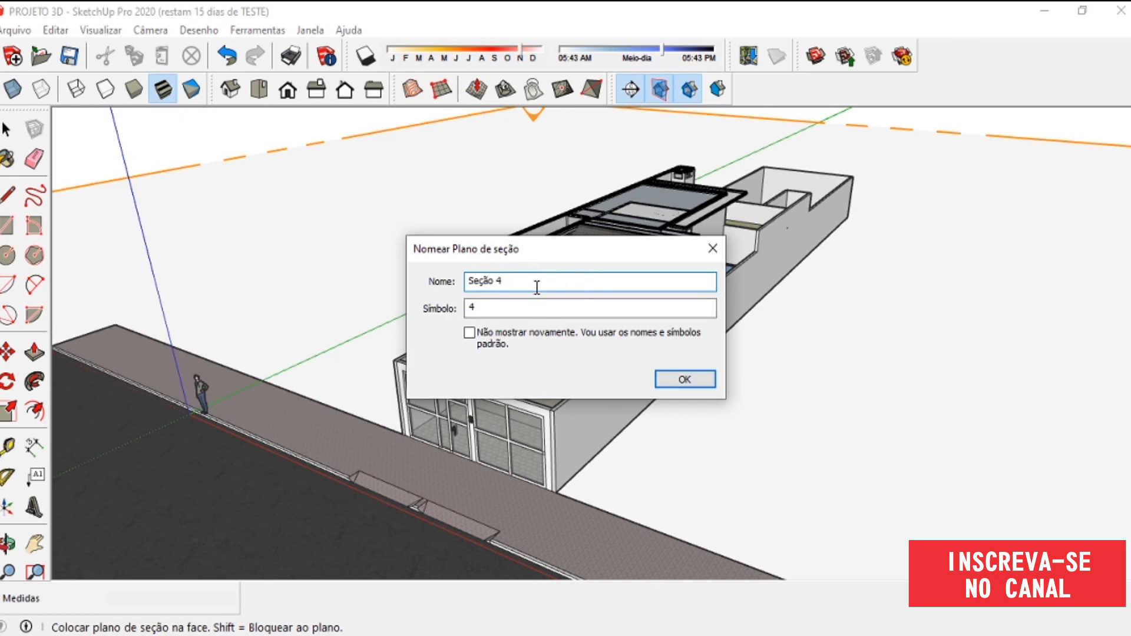
{"action": "key", "text": "BackSpace"}
{"action": "key", "text": "BackSpace"}
{"action": "key", "text": "BackSpace"}
{"action": "type", "text": "P"}
{"action": "left_click_drag", "start_coordinate": [498, 310], "coordinate": [470, 309]}
{"action": "type", "text": "P"}
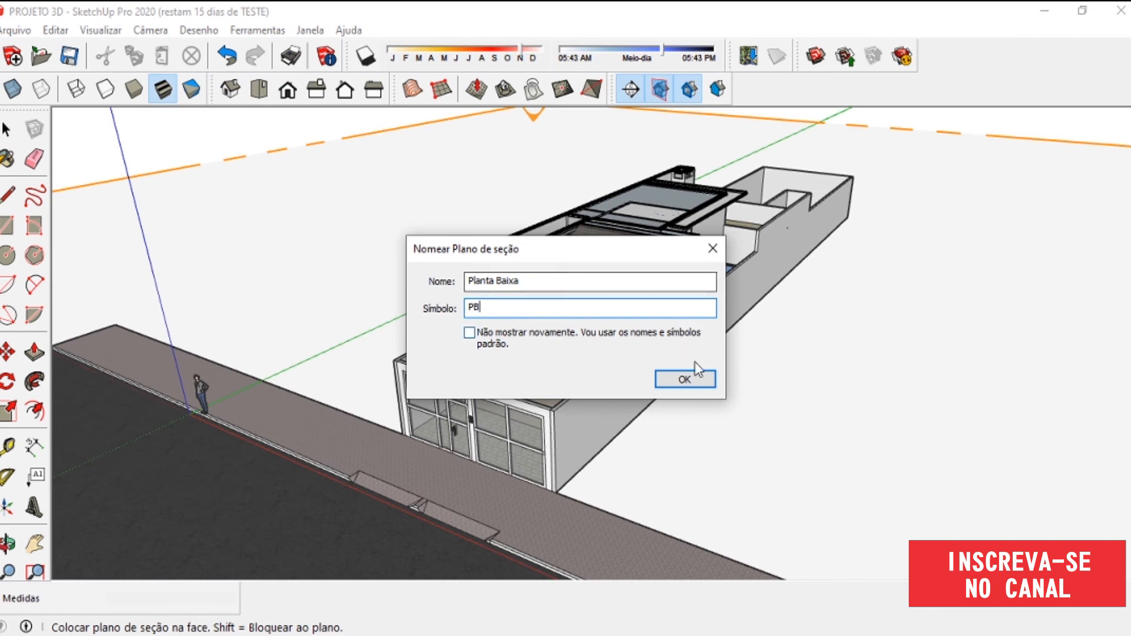
{"action": "left_click", "coordinate": [694, 381]}
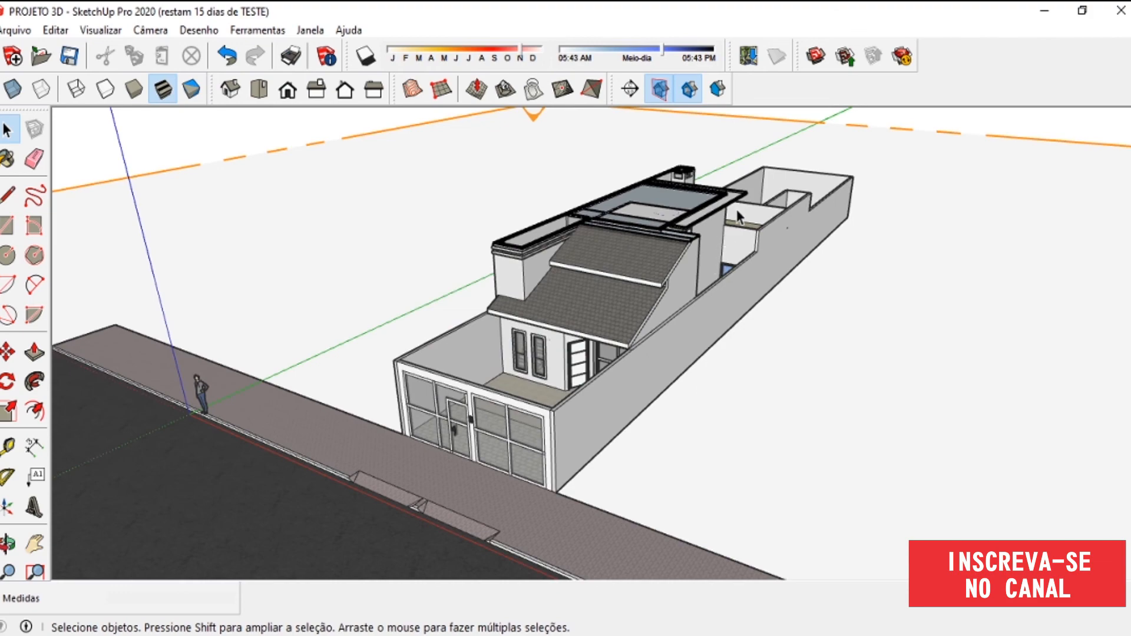
- Move the Planta Baixa section plane straight down so that it cuts through the upper-floor rooms
{"action": "middle_click_drag", "start_coordinate": [721, 213], "coordinate": [734, 139]}
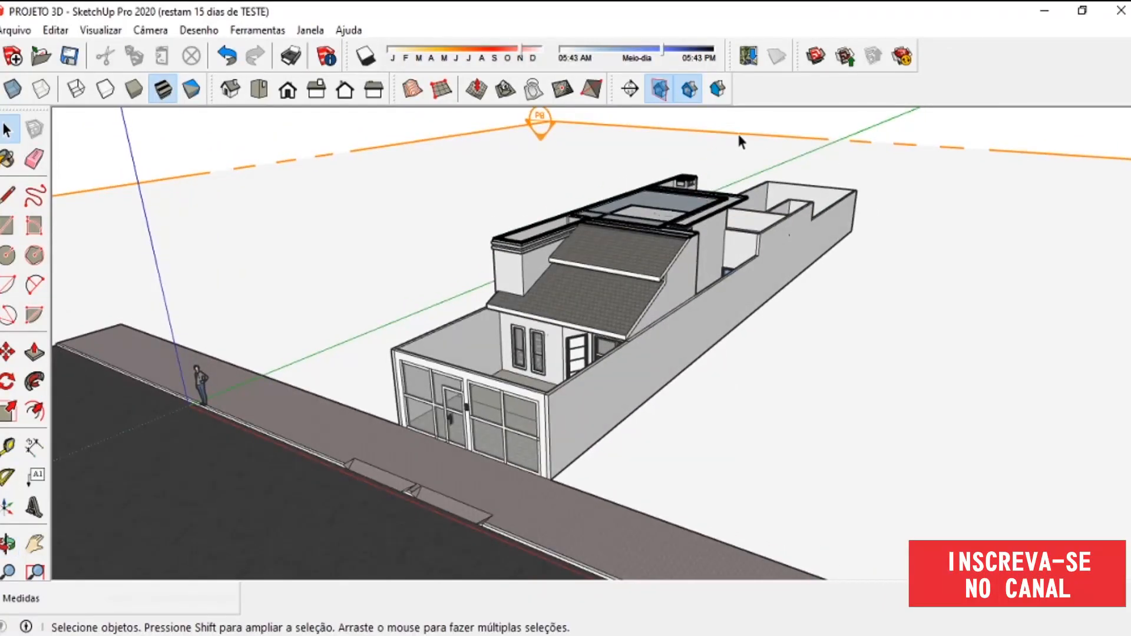
{"action": "left_click", "coordinate": [738, 133]}
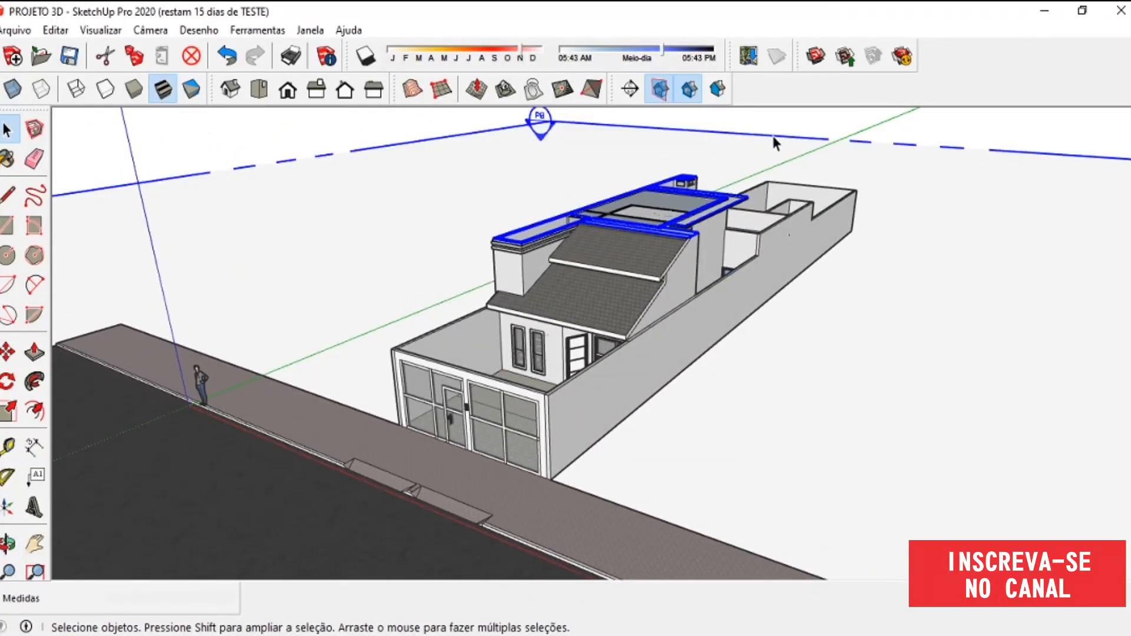
{"action": "left_click", "coordinate": [782, 156]}
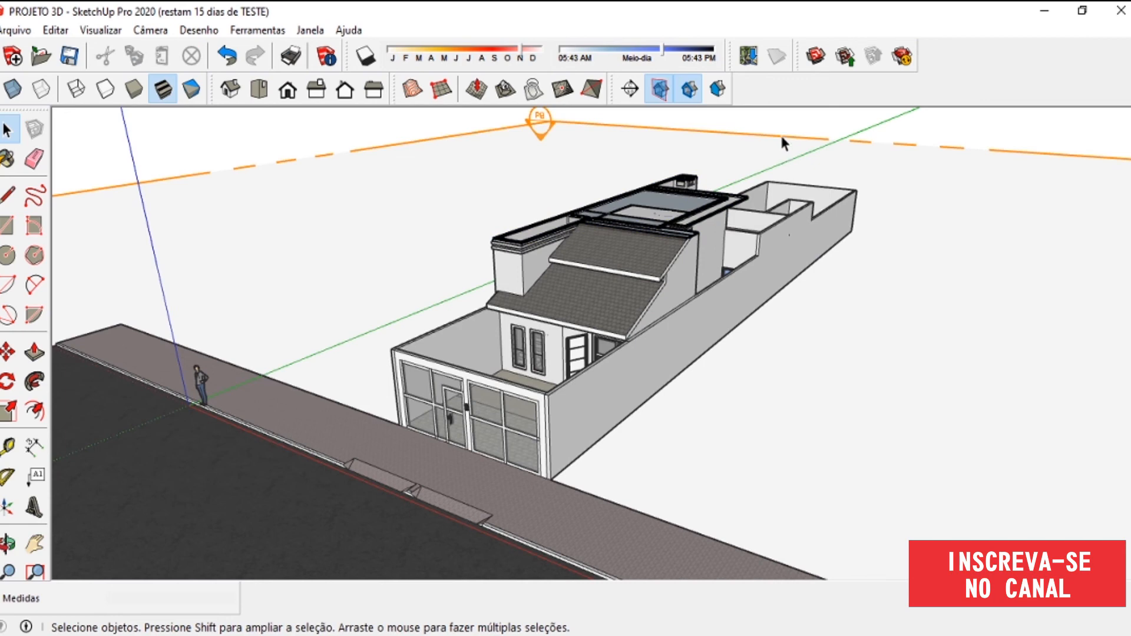
{"action": "left_click", "coordinate": [781, 134]}
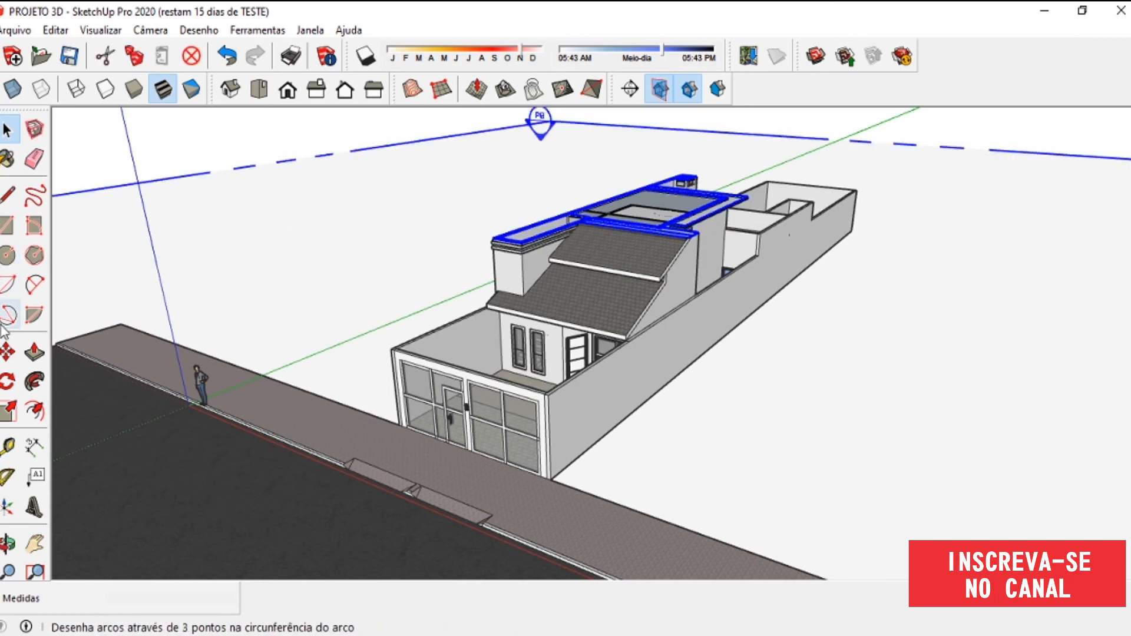
{"action": "left_click", "coordinate": [7, 352]}
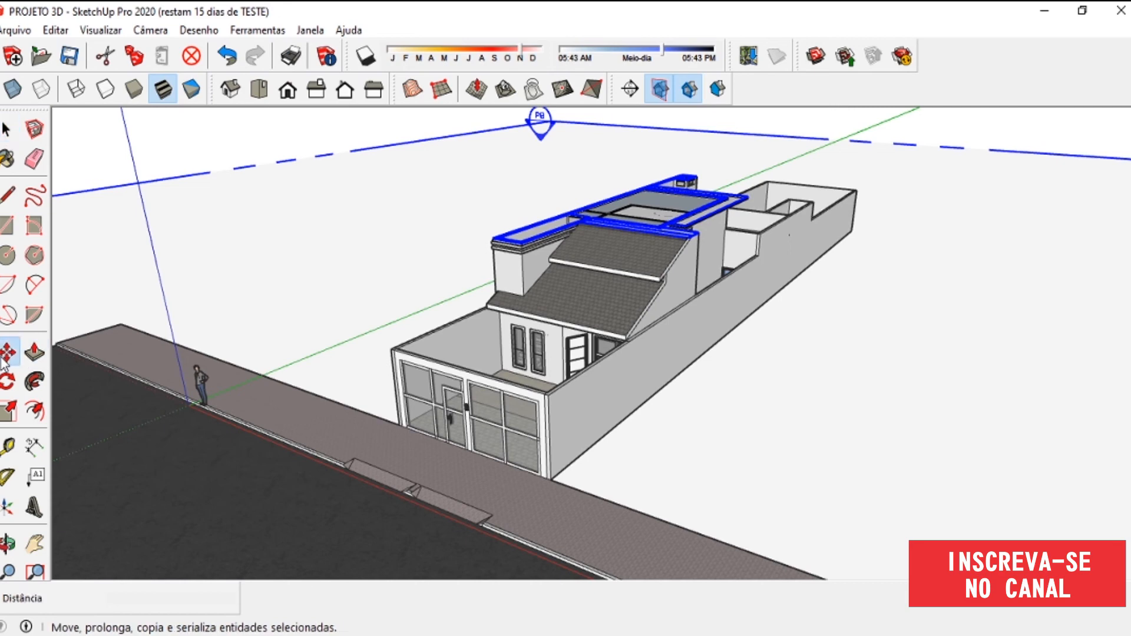
{"action": "left_click", "coordinate": [347, 127]}
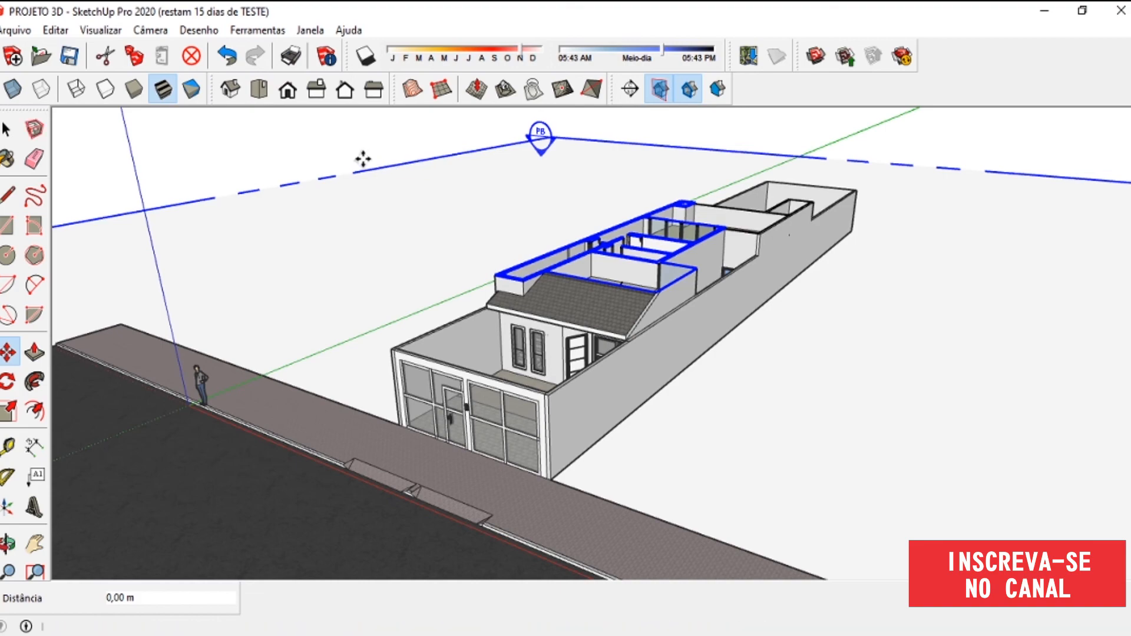
{"action": "middle_click_drag", "start_coordinate": [383, 177], "coordinate": [686, 552]}
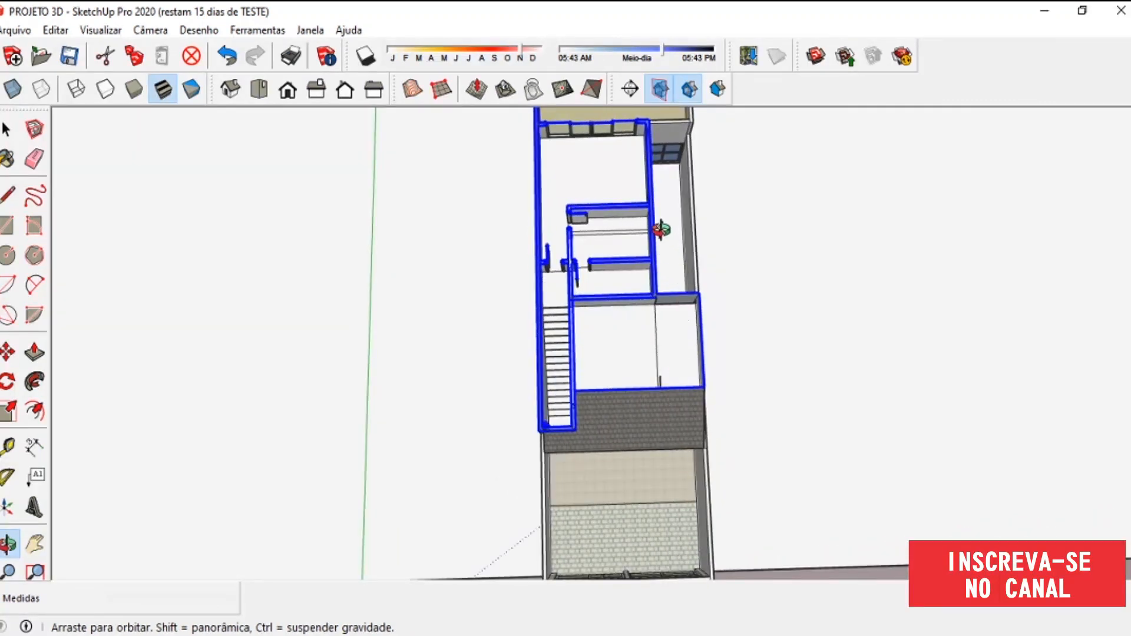
{"action": "scroll", "coordinate": [663, 226], "scroll_direction": "up", "scroll_amount": 5}
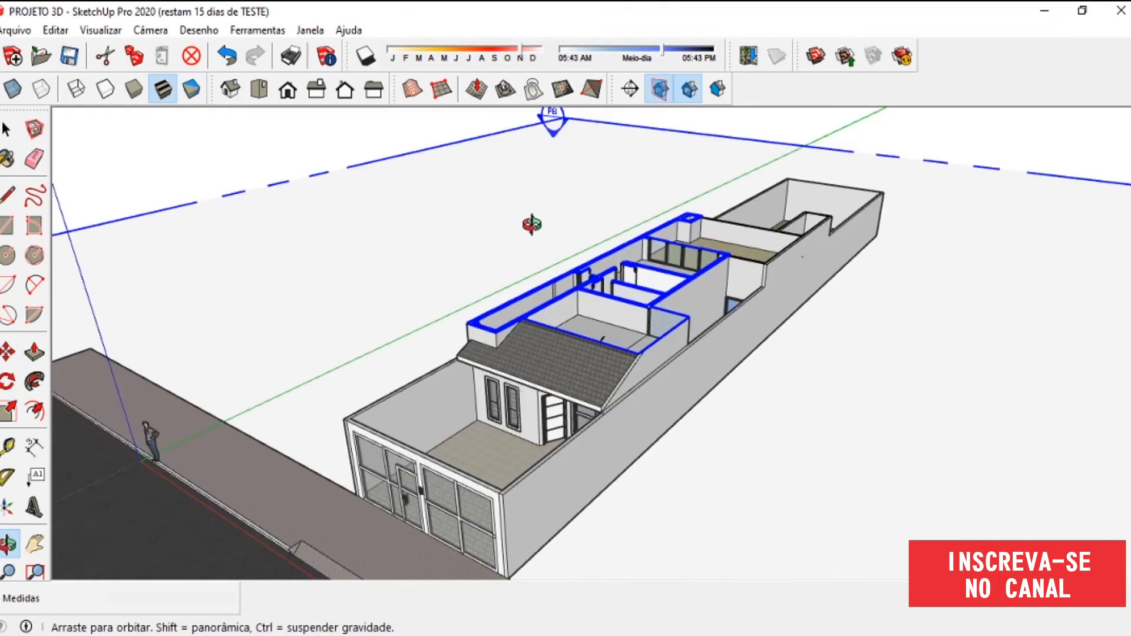
- Lower the section plane another 2,93 m along the blue axis to cut the ground floor, and hide the section plane's outline
{"action": "key", "text": "m"}
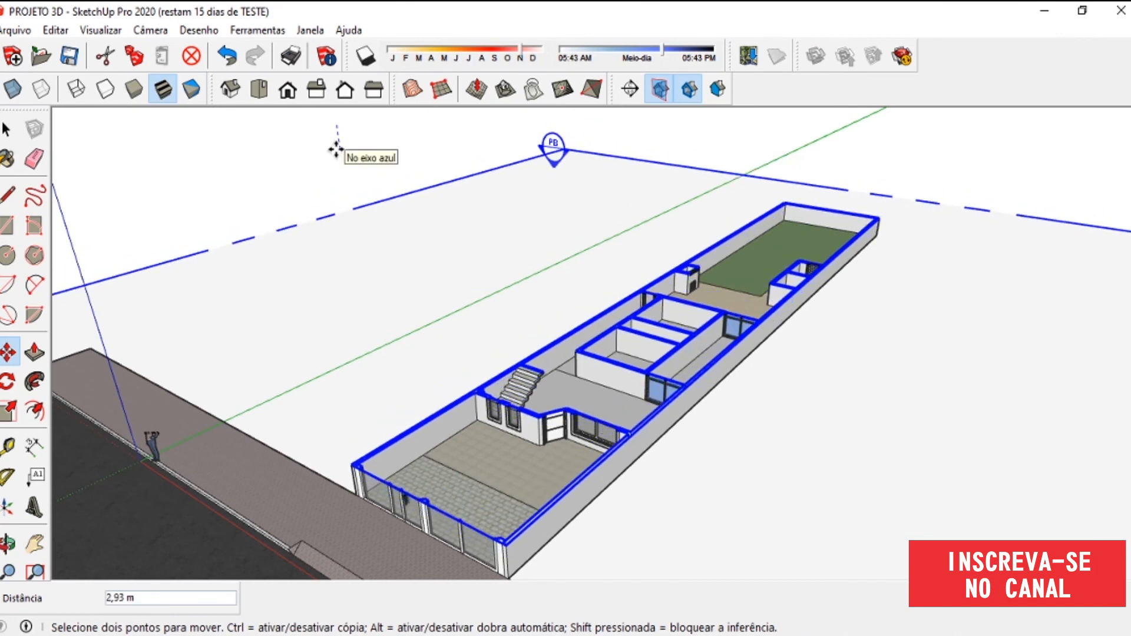
{"action": "left_click", "coordinate": [336, 150]}
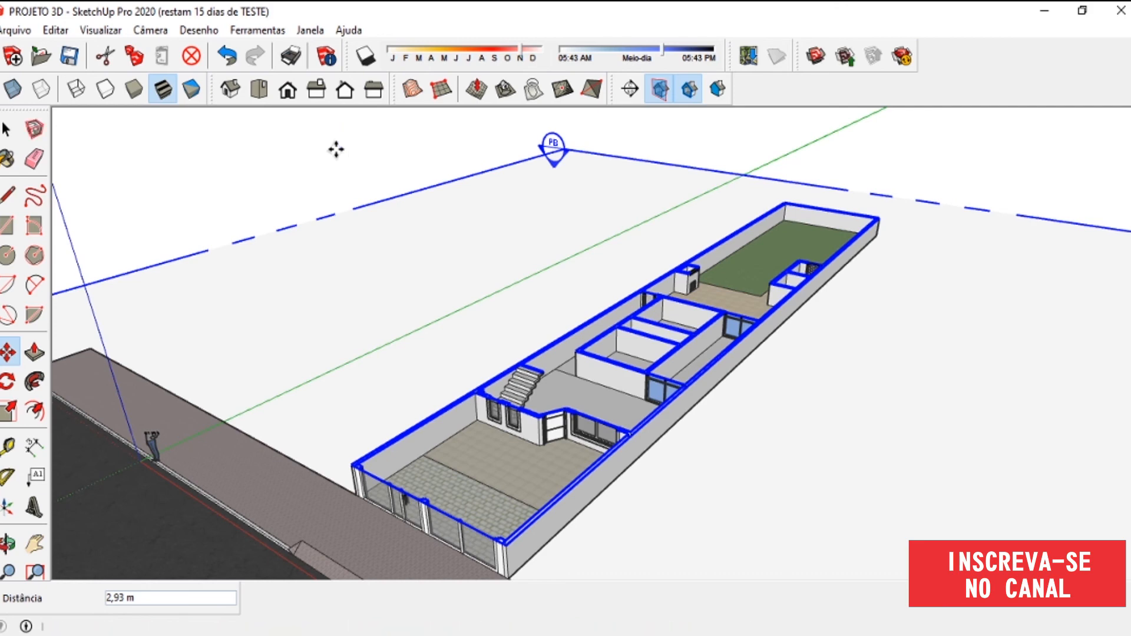
{"action": "key", "text": "space"}
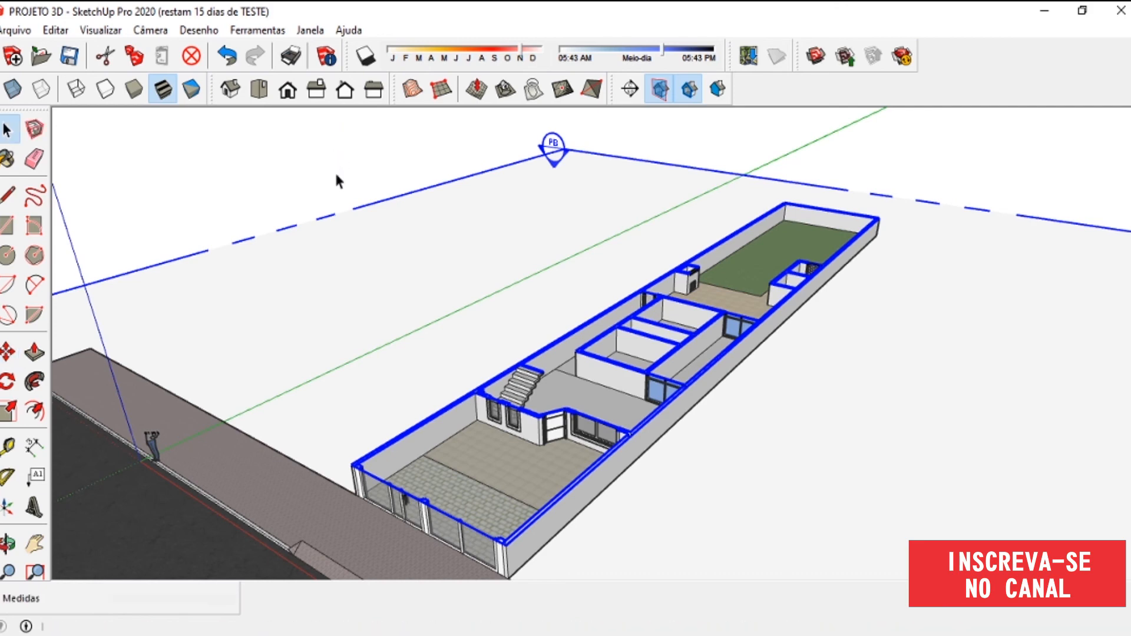
{"action": "left_click", "coordinate": [337, 175]}
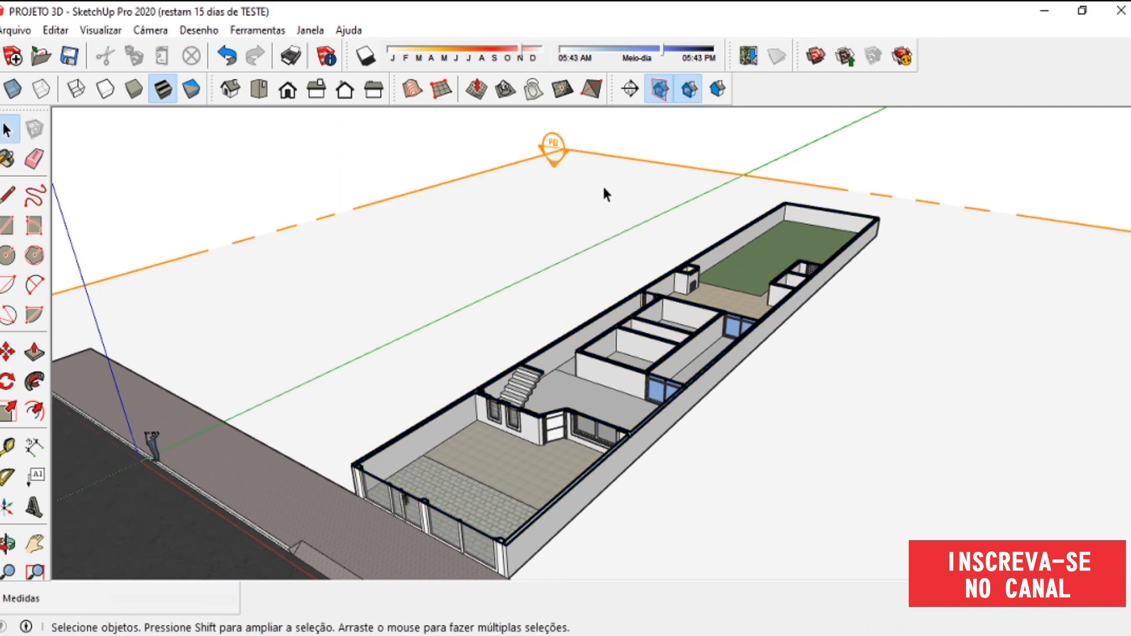
{"action": "left_click", "coordinate": [660, 93]}
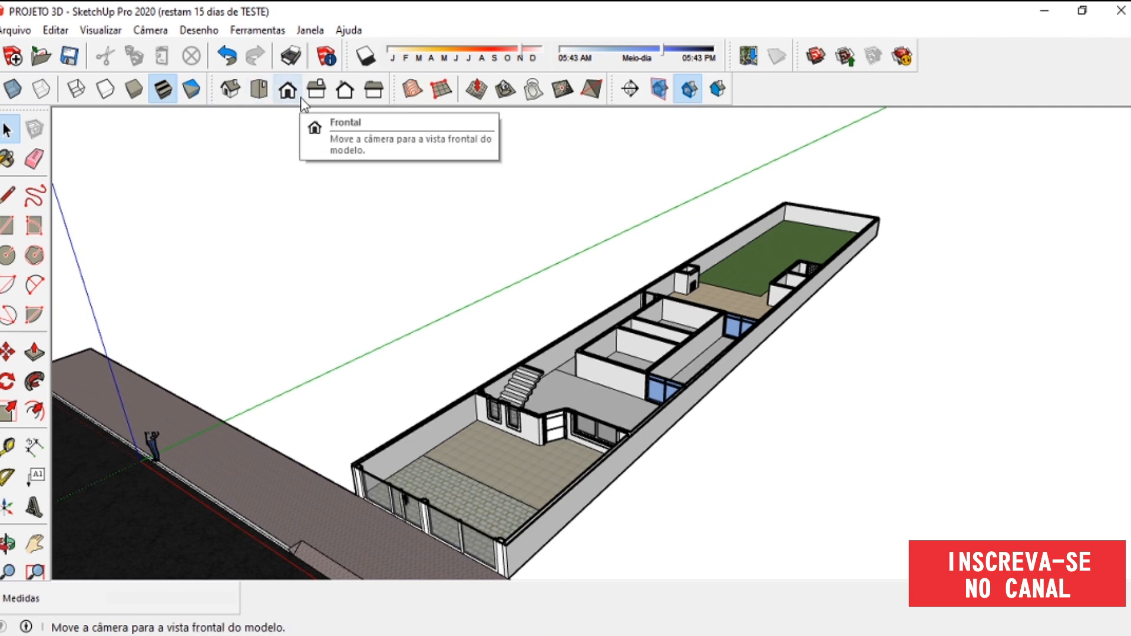
- Look up the Exibições toolbar in the list of available toolbars and close the list
{"action": "left_click", "coordinate": [101, 30]}
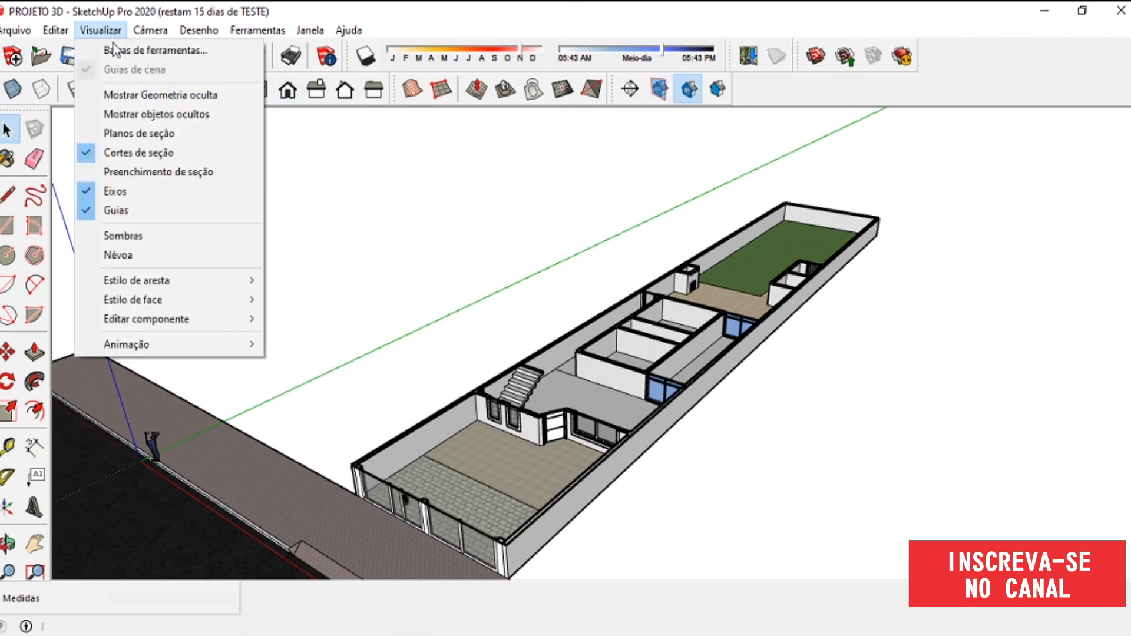
{"action": "left_click", "coordinate": [113, 51]}
{"action": "scroll", "coordinate": [584, 299], "scroll_direction": "down", "scroll_amount": 1}
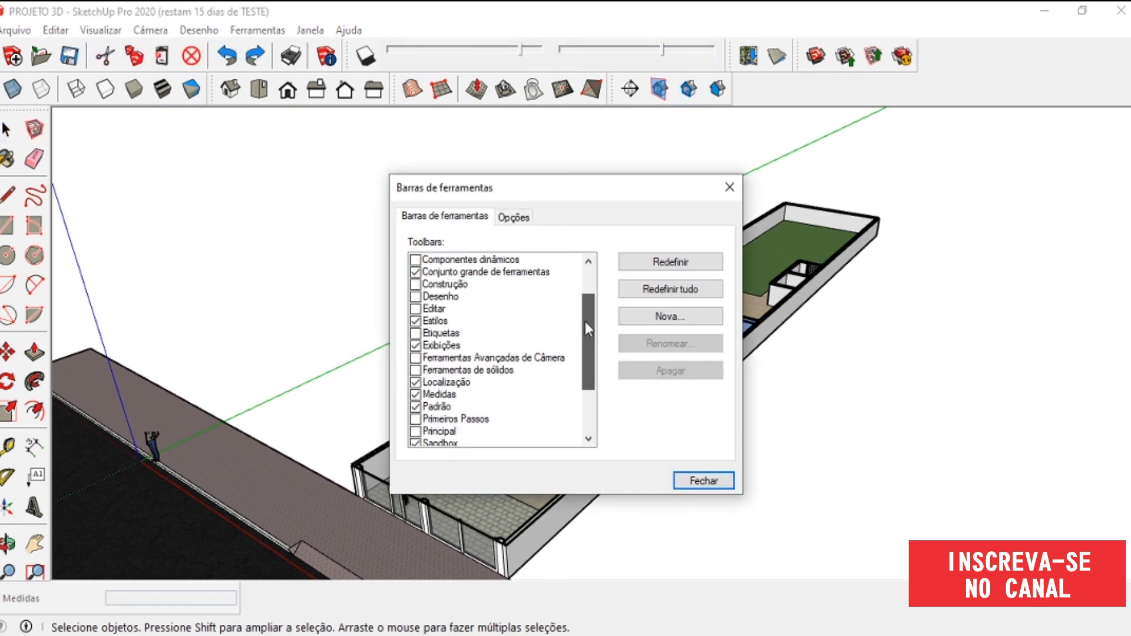
{"action": "left_click", "coordinate": [691, 477]}
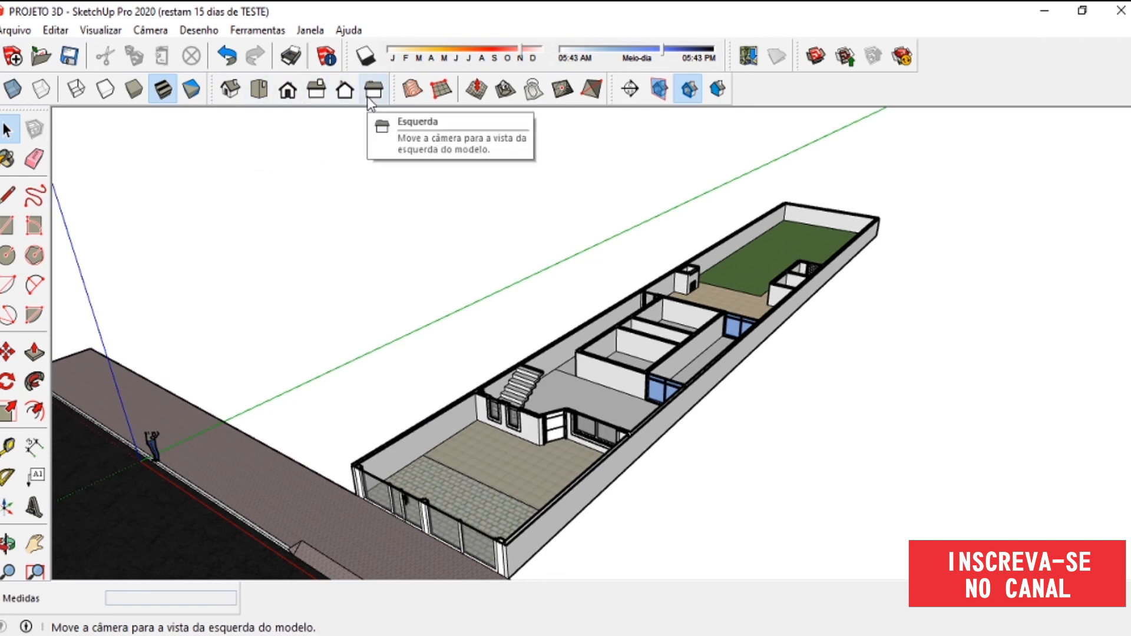
- Switch to the standard top view and examine the cut ground-floor walls in perspective
{"action": "left_click", "coordinate": [260, 90]}
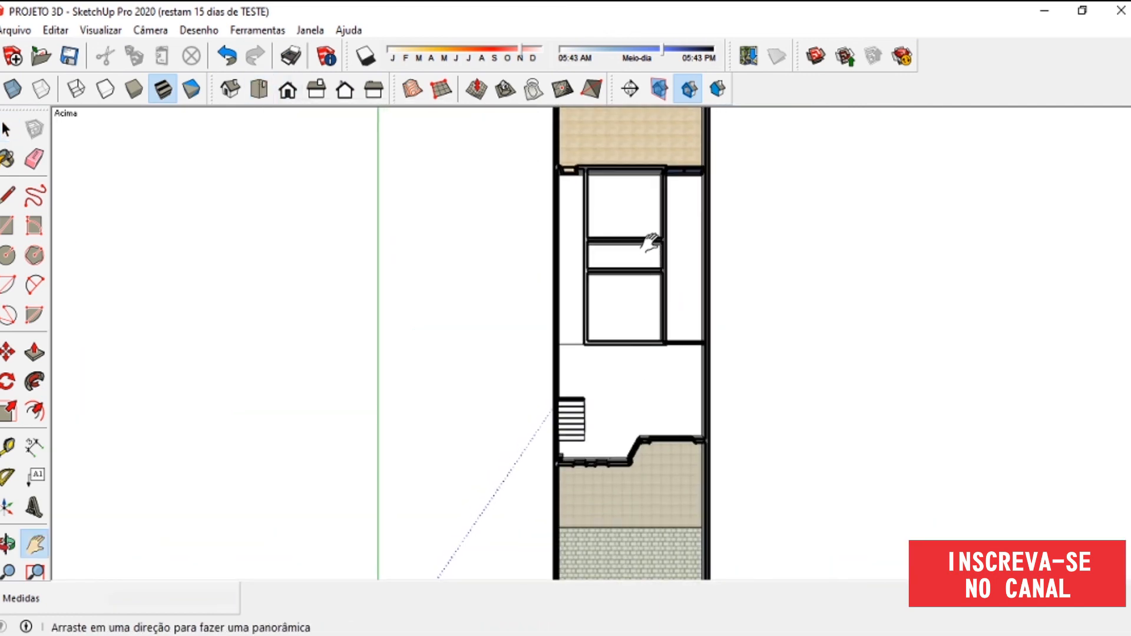
{"action": "scroll", "coordinate": [649, 243], "scroll_direction": "up", "scroll_amount": 1}
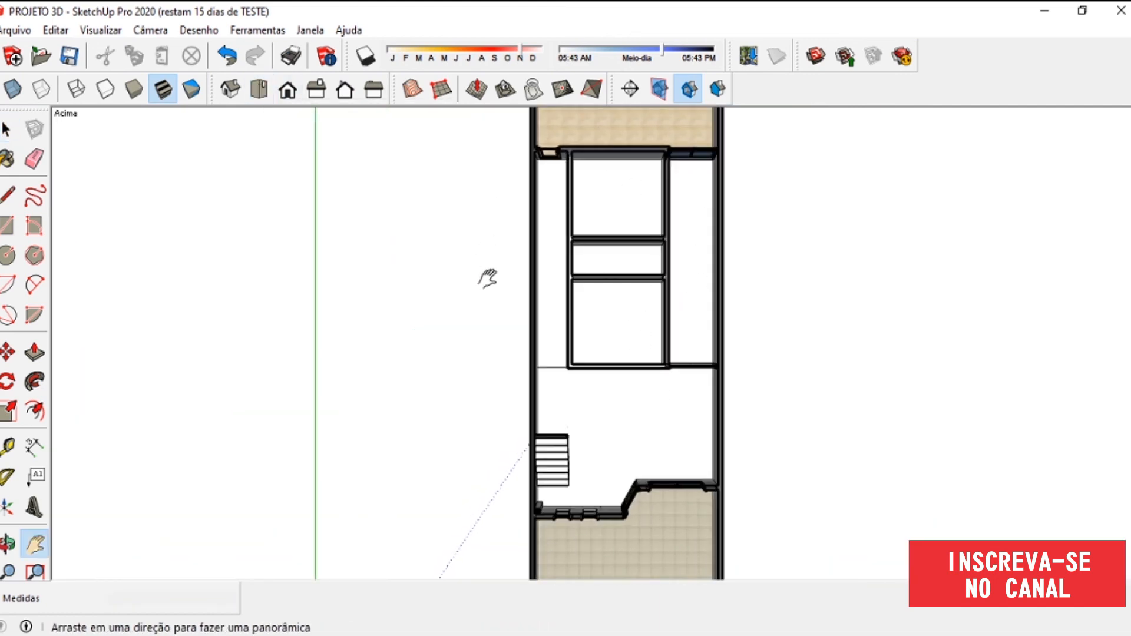
{"action": "scroll", "coordinate": [634, 176], "scroll_direction": "up", "scroll_amount": 3}
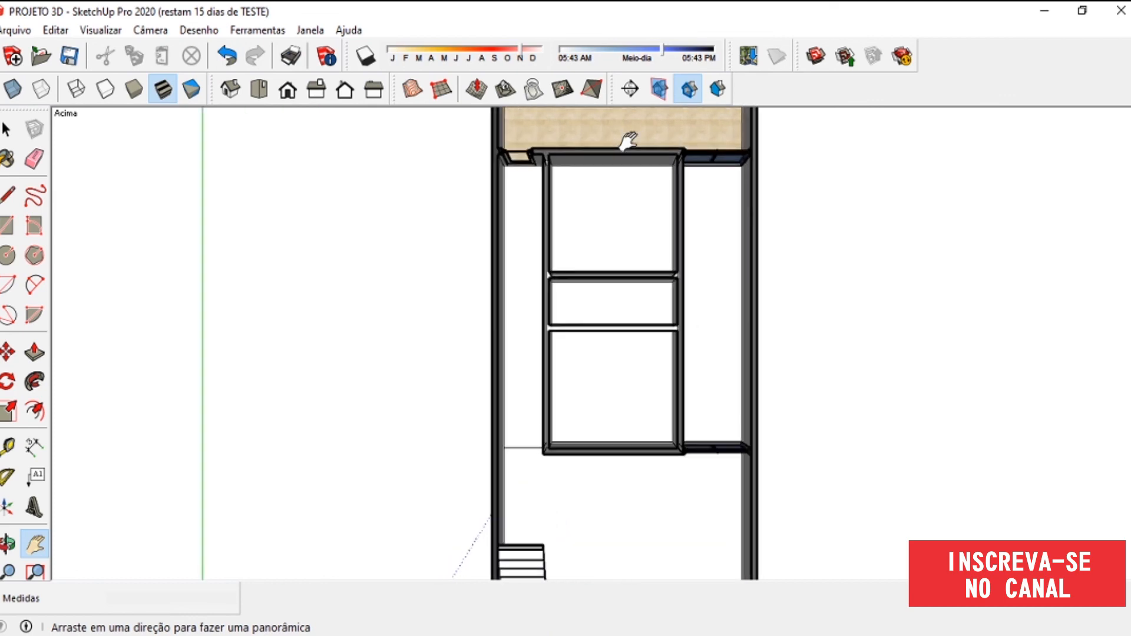
{"action": "scroll", "coordinate": [631, 178], "scroll_direction": "up", "scroll_amount": 2}
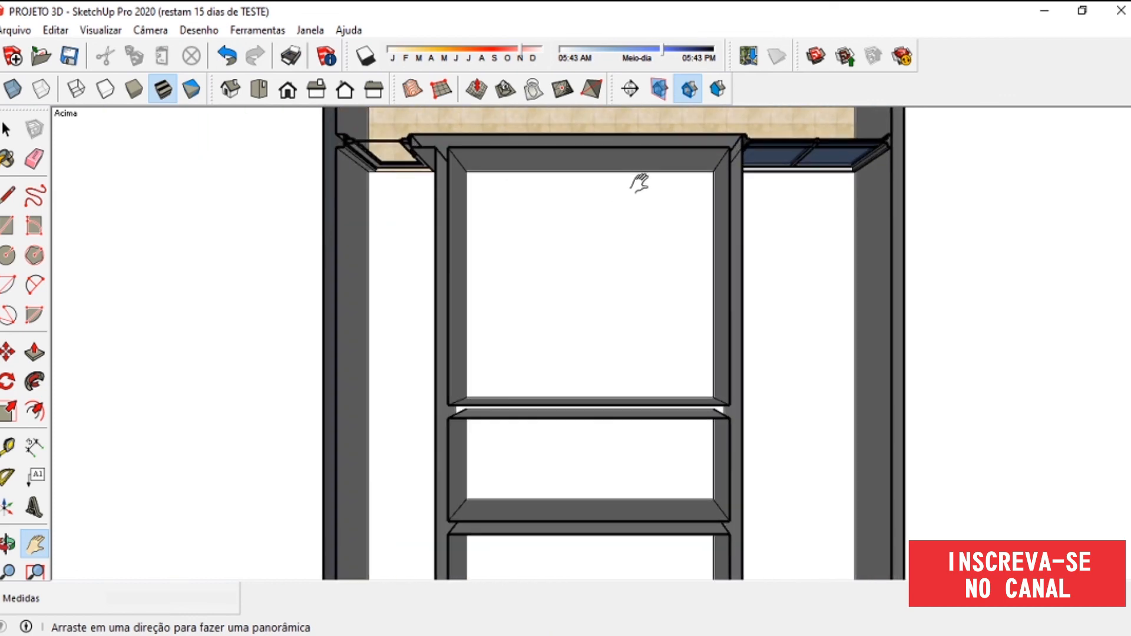
{"action": "scroll", "coordinate": [631, 205], "scroll_direction": "down", "scroll_amount": 4}
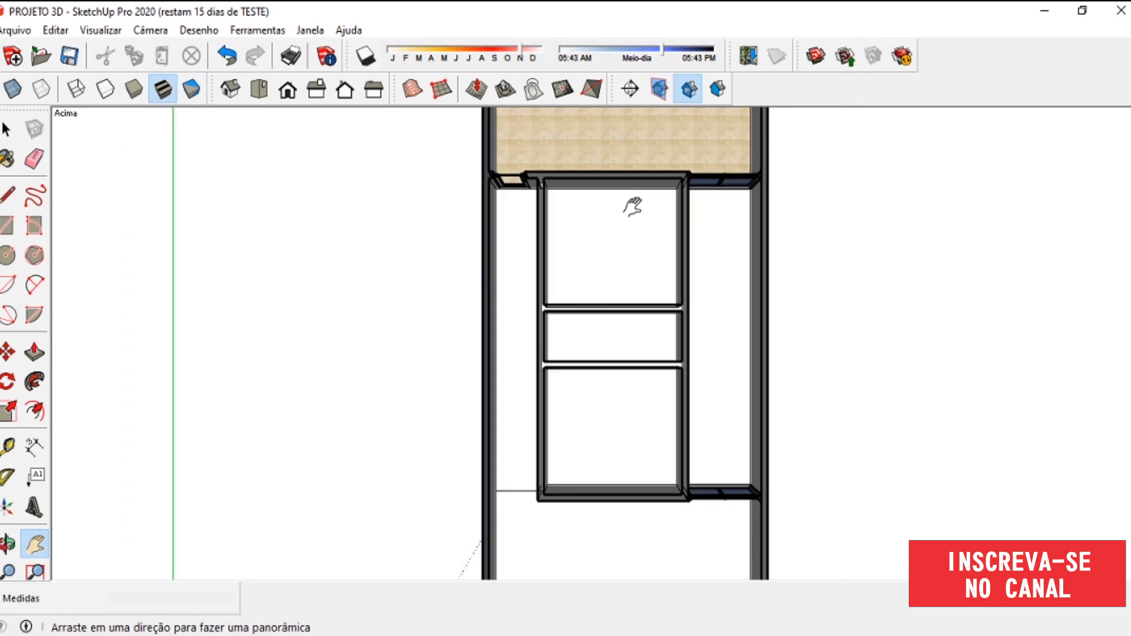
{"action": "left_click_drag", "start_coordinate": [666, 332], "coordinate": [665, 298]}
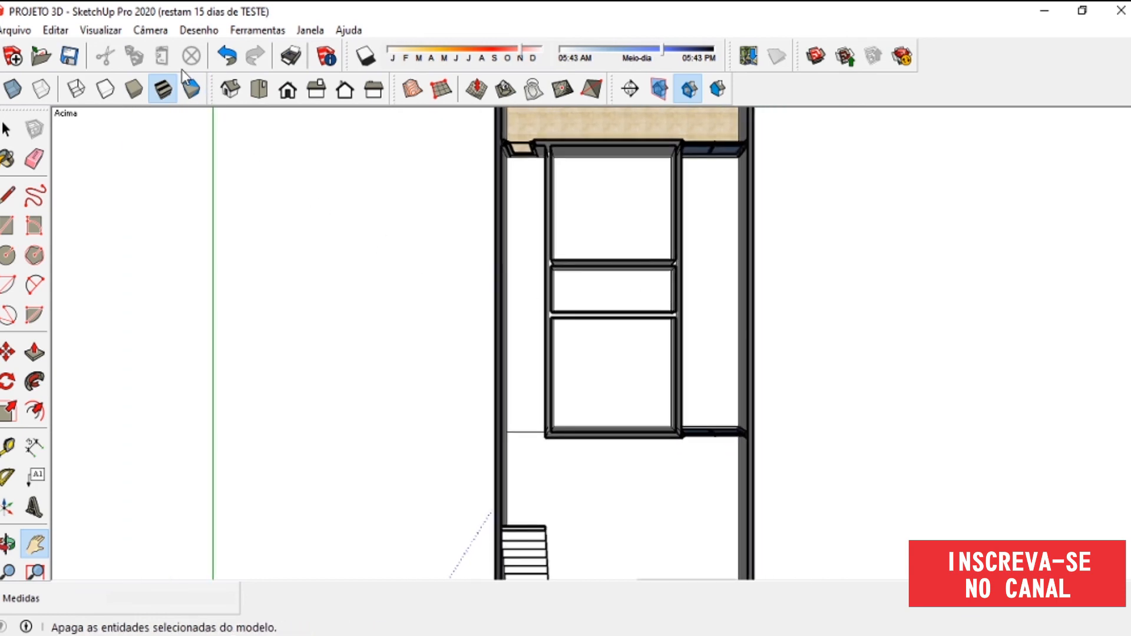
- Set the camera to parallel projection and examine the floor plan from the inner rooms to the front garage area
{"action": "left_click", "coordinate": [153, 30]}
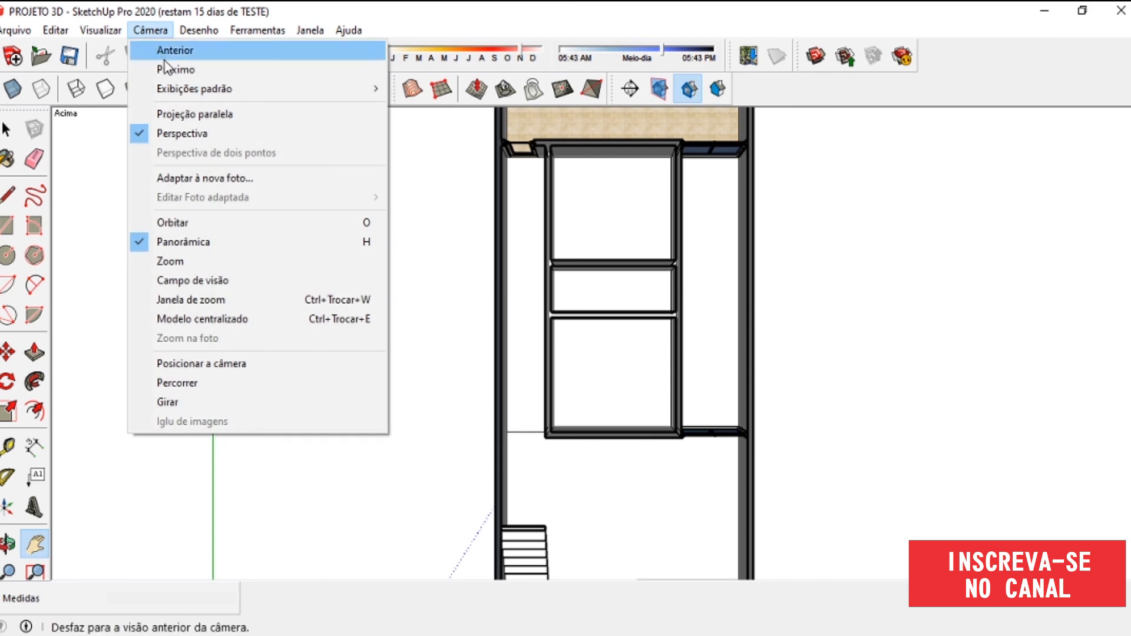
{"action": "left_click", "coordinate": [193, 116]}
{"action": "scroll", "coordinate": [595, 371], "scroll_direction": "down", "scroll_amount": 2}
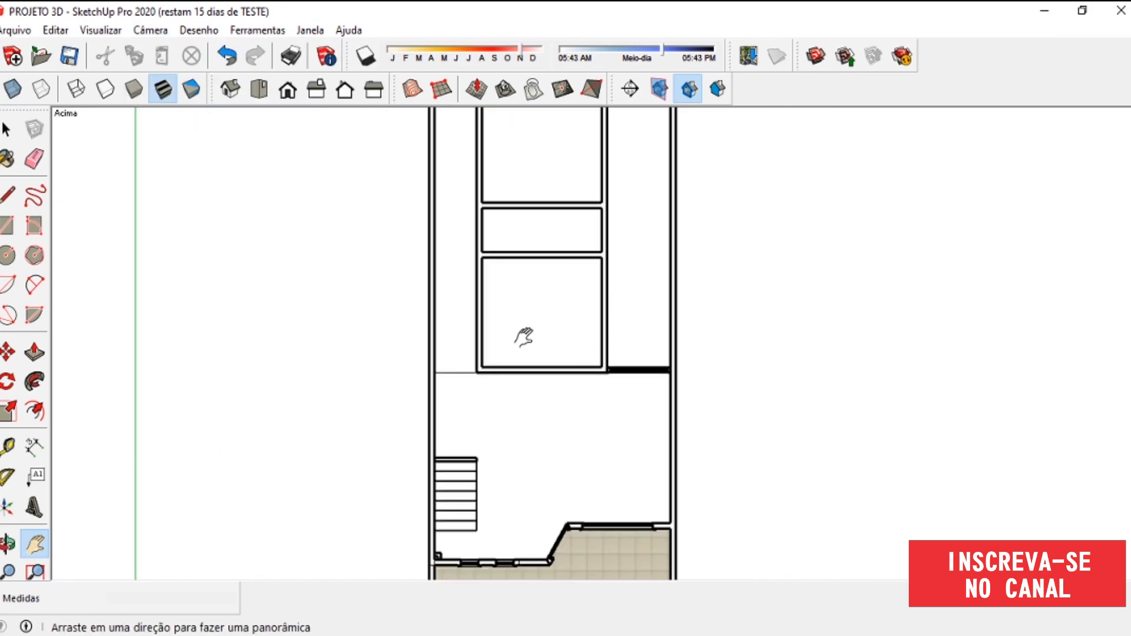
{"action": "left_click_drag", "start_coordinate": [601, 494], "coordinate": [598, 293]}
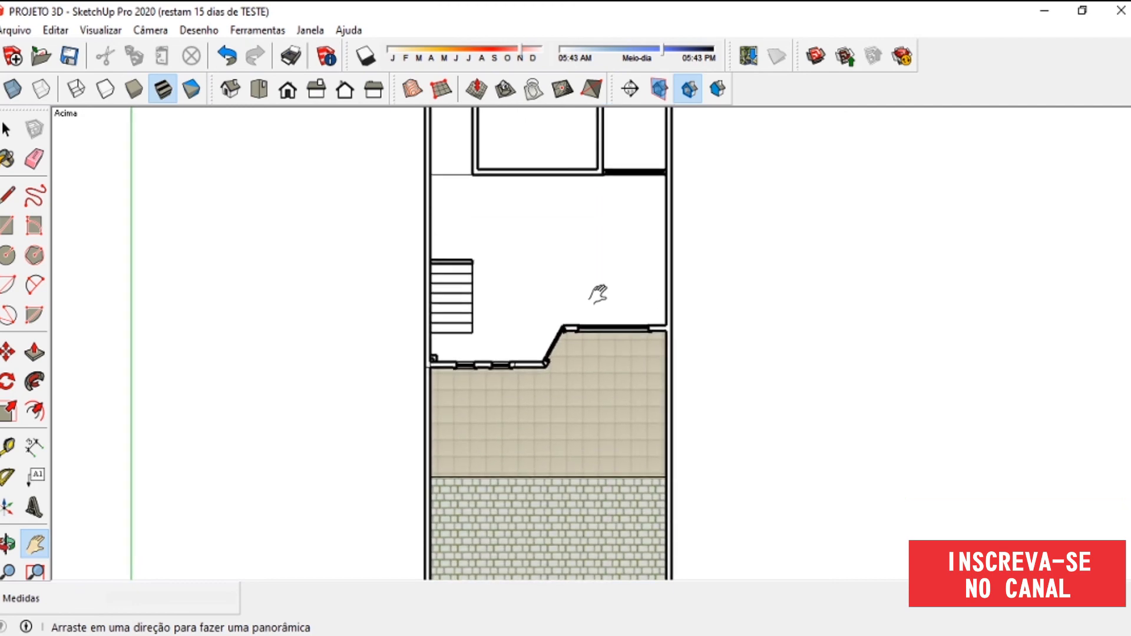
{"action": "scroll", "coordinate": [563, 557], "scroll_direction": "up", "scroll_amount": 2}
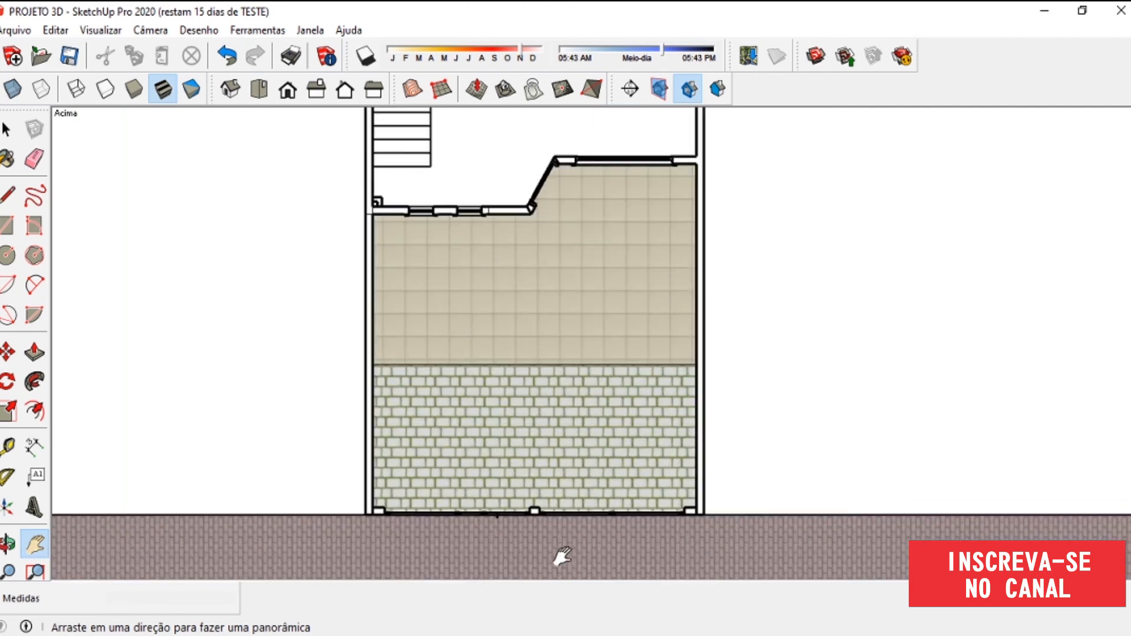
- Examine the floor plan around the garage and stairs, and frame the whole lot in the parallel top view
{"action": "scroll", "coordinate": [567, 512], "scroll_direction": "up", "scroll_amount": 3}
{"action": "scroll", "coordinate": [569, 510], "scroll_direction": "down", "scroll_amount": 2}
{"action": "scroll", "coordinate": [569, 509], "scroll_direction": "down", "scroll_amount": 4}
{"action": "scroll", "coordinate": [586, 453], "scroll_direction": "up", "scroll_amount": 2}
{"action": "scroll", "coordinate": [586, 453], "scroll_direction": "down", "scroll_amount": 2}
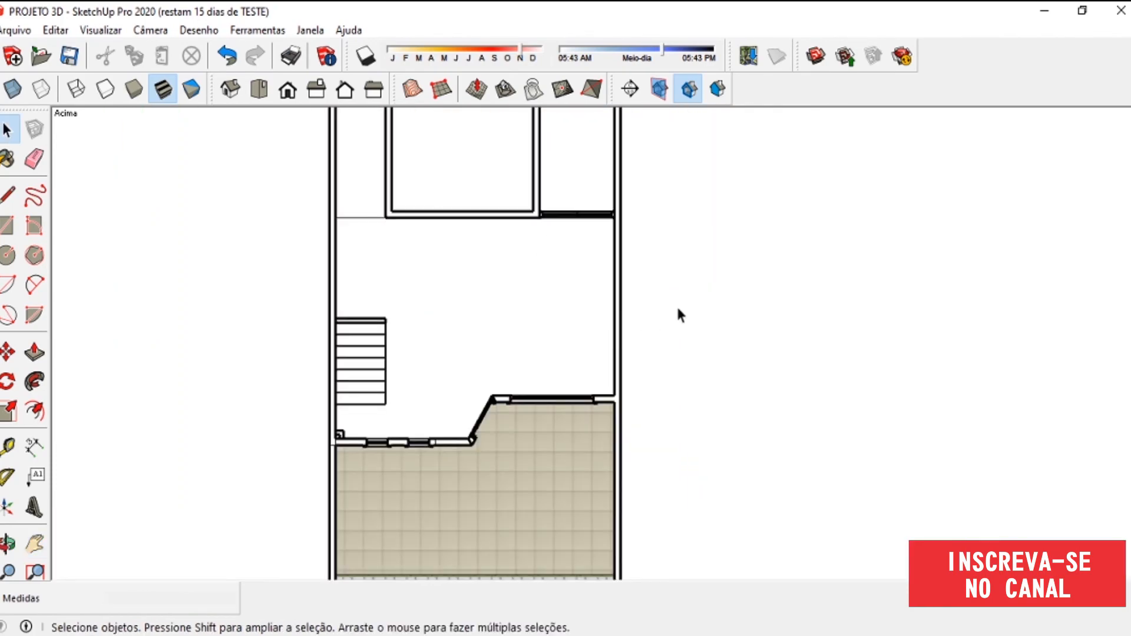
{"action": "scroll", "coordinate": [770, 308], "scroll_direction": "down", "scroll_amount": 4}
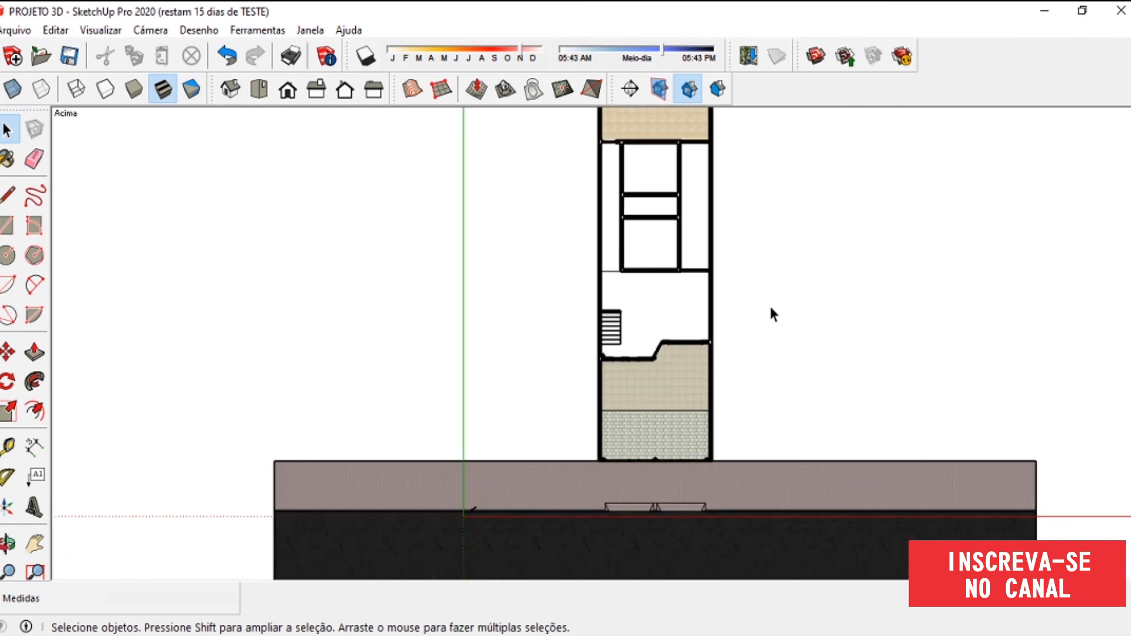
{"action": "key", "text": "h"}
{"action": "scroll", "coordinate": [759, 365], "scroll_direction": "down", "scroll_amount": 5}
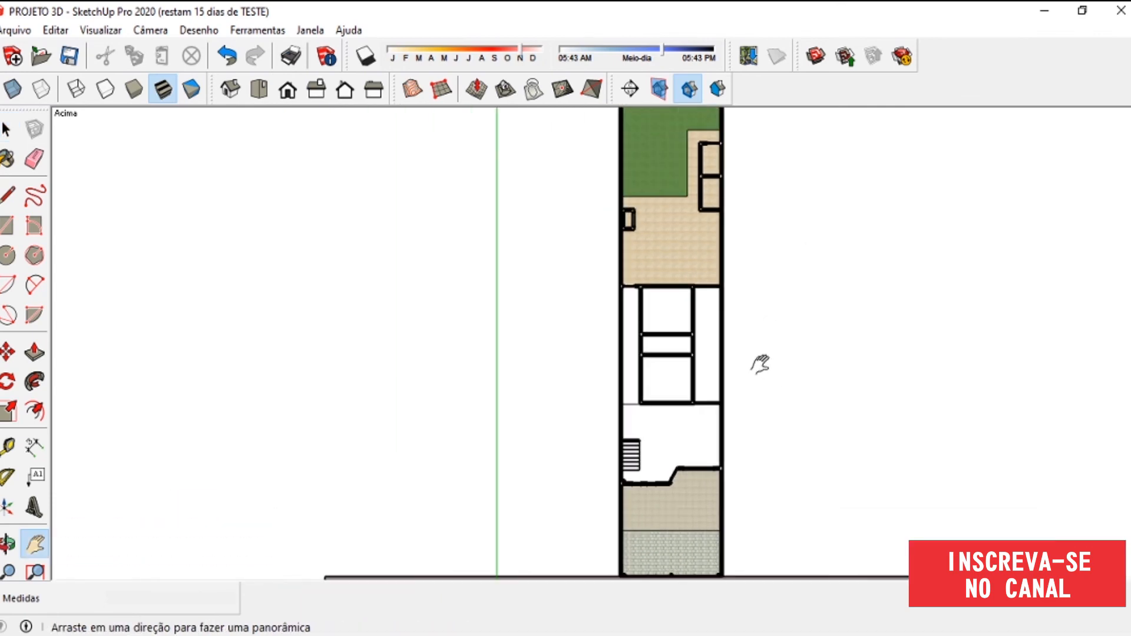
{"action": "left_click_drag", "start_coordinate": [784, 342], "coordinate": [672, 365]}
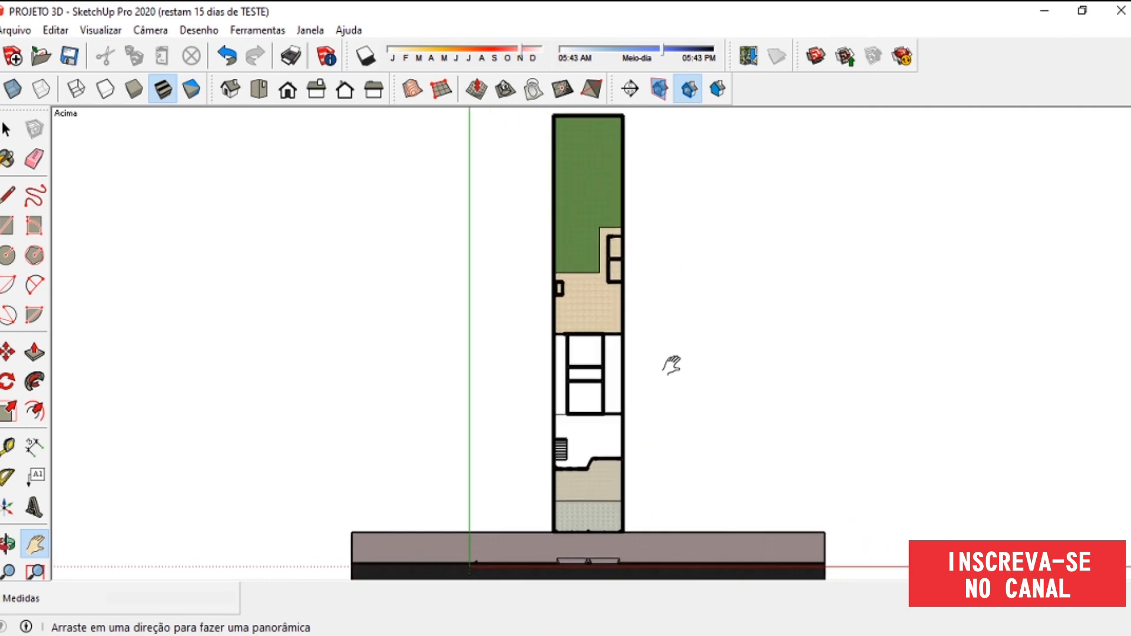
- Set up a 2D graphic export to the Downloads folder named "Planta baixa" as an AutoCAD DWG file
{"action": "left_click", "coordinate": [16, 30]}
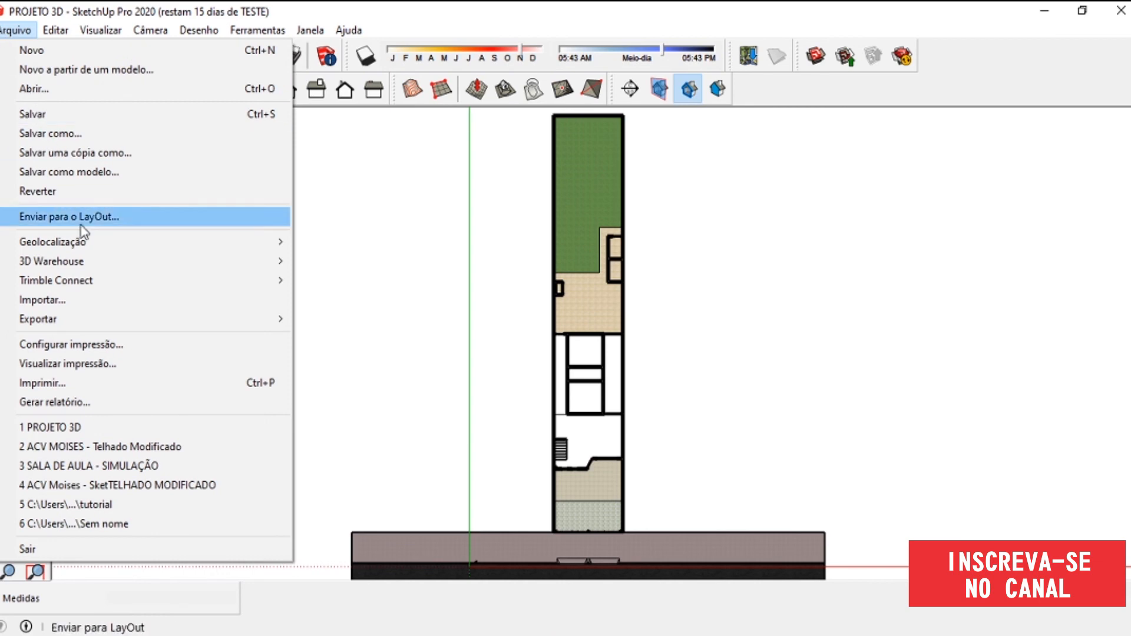
{"action": "mouse_move", "coordinate": [146, 326]}
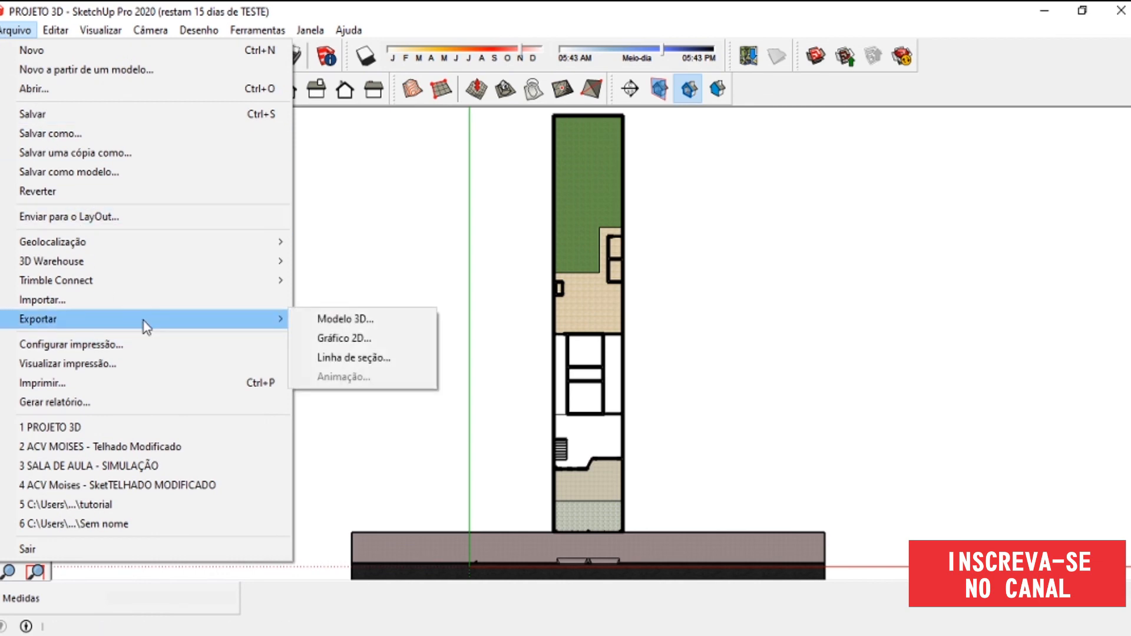
{"action": "left_click", "coordinate": [348, 340]}
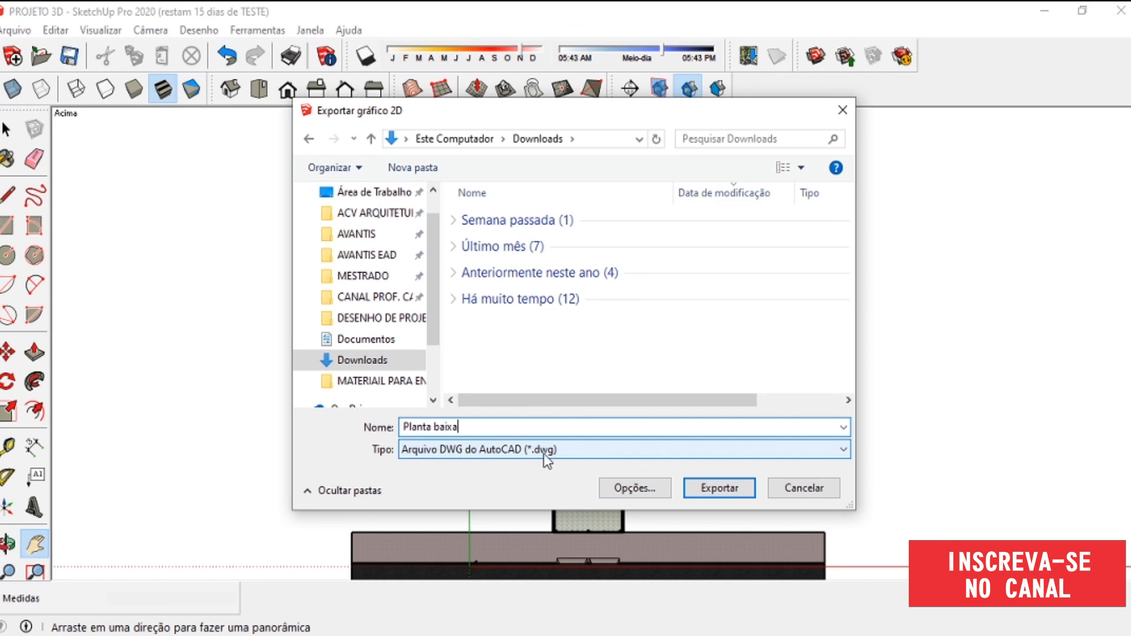
{"action": "left_click", "coordinate": [844, 451]}
{"action": "left_click", "coordinate": [846, 451]}
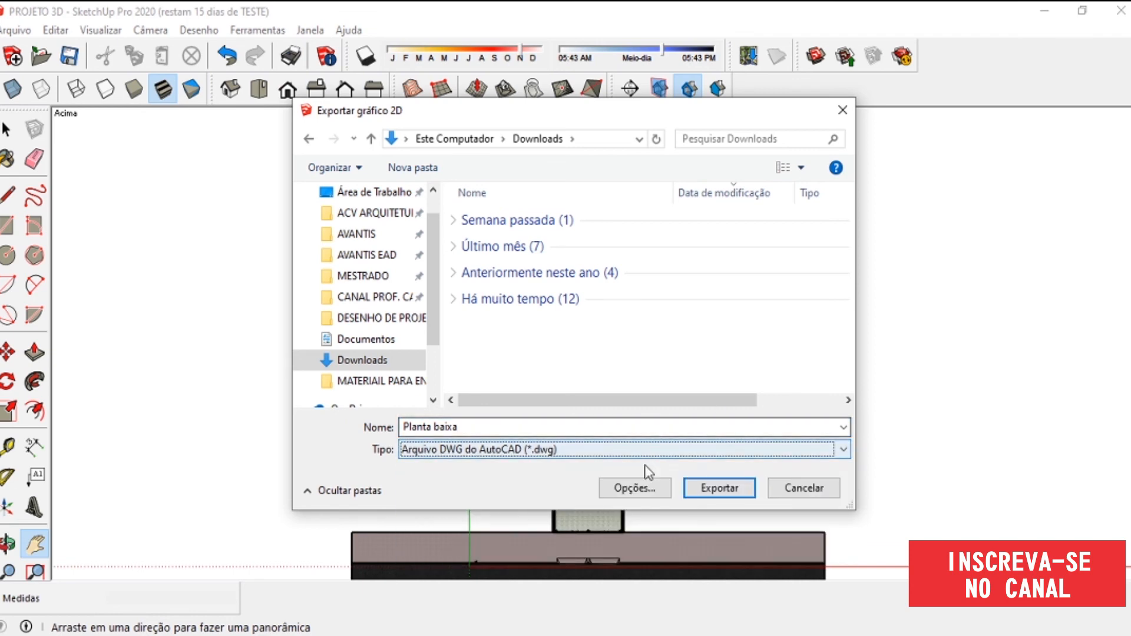
- Accept AutoCAD version Release 14 and real size (1 : 1) in the DWG export options, and export the floor plan
{"action": "left_click", "coordinate": [629, 494]}
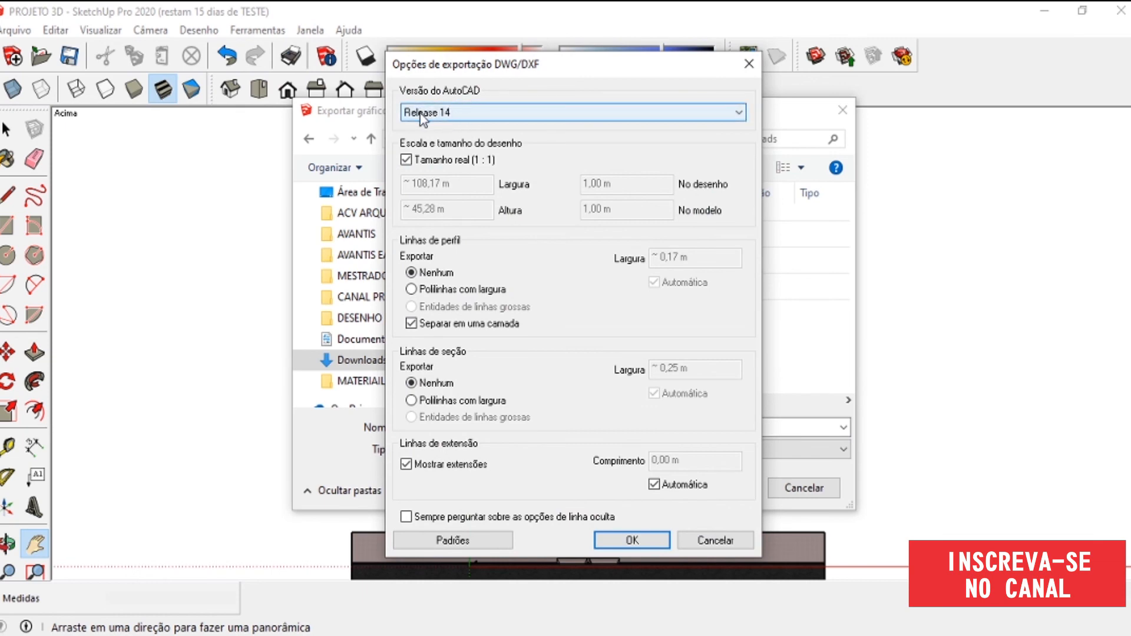
{"action": "left_click", "coordinate": [740, 115]}
{"action": "left_click", "coordinate": [740, 115]}
{"action": "left_click", "coordinate": [741, 115]}
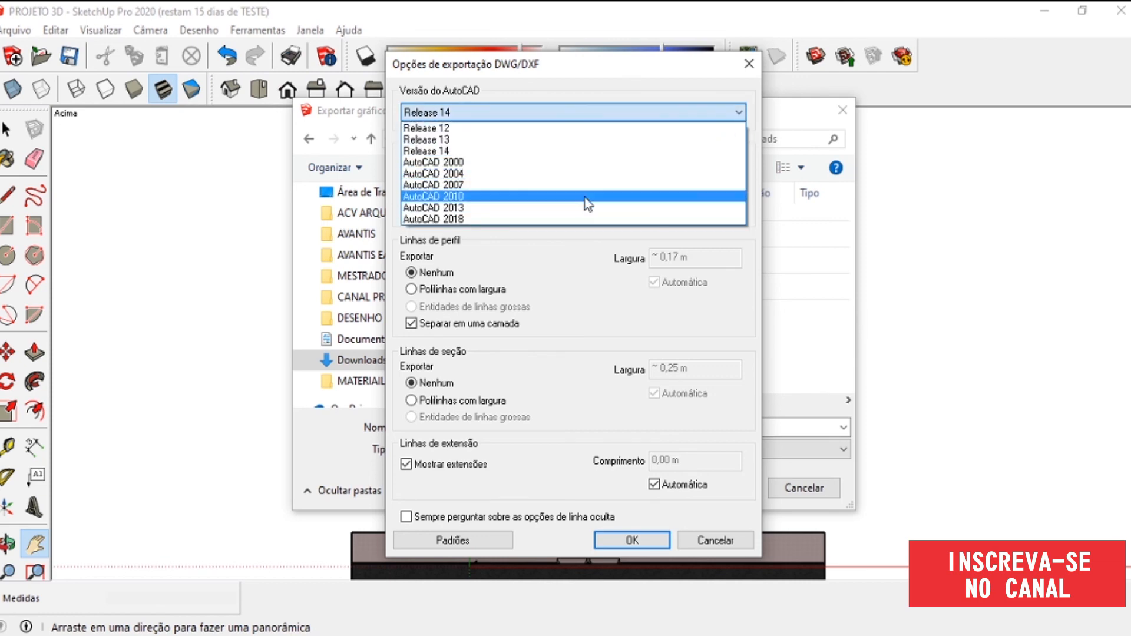
{"action": "left_click", "coordinate": [744, 306]}
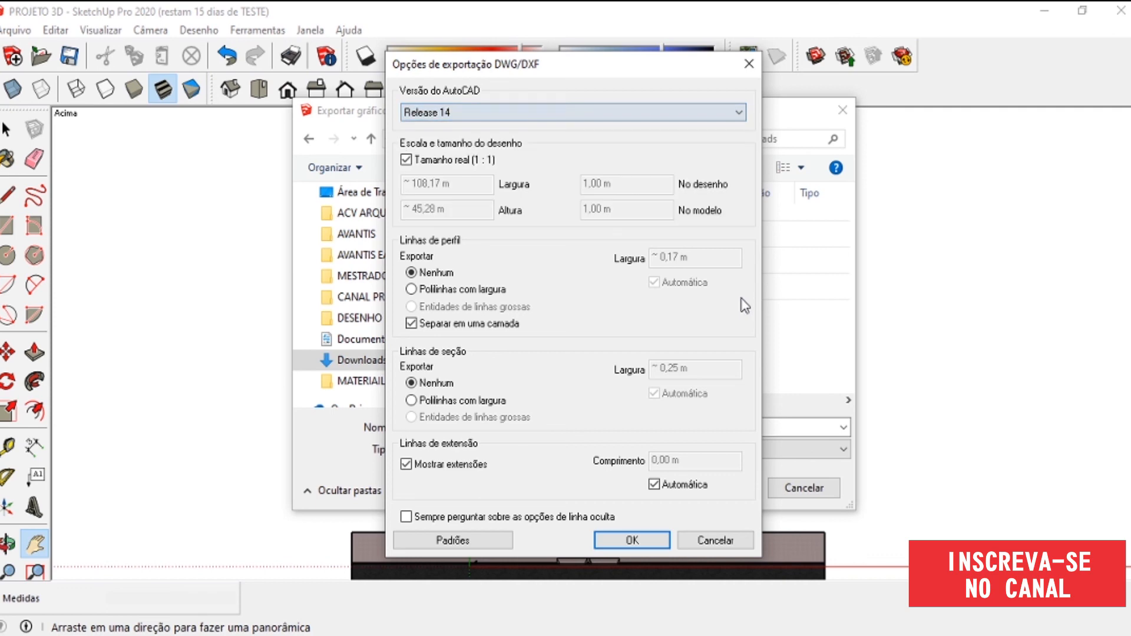
{"action": "left_click", "coordinate": [641, 541]}
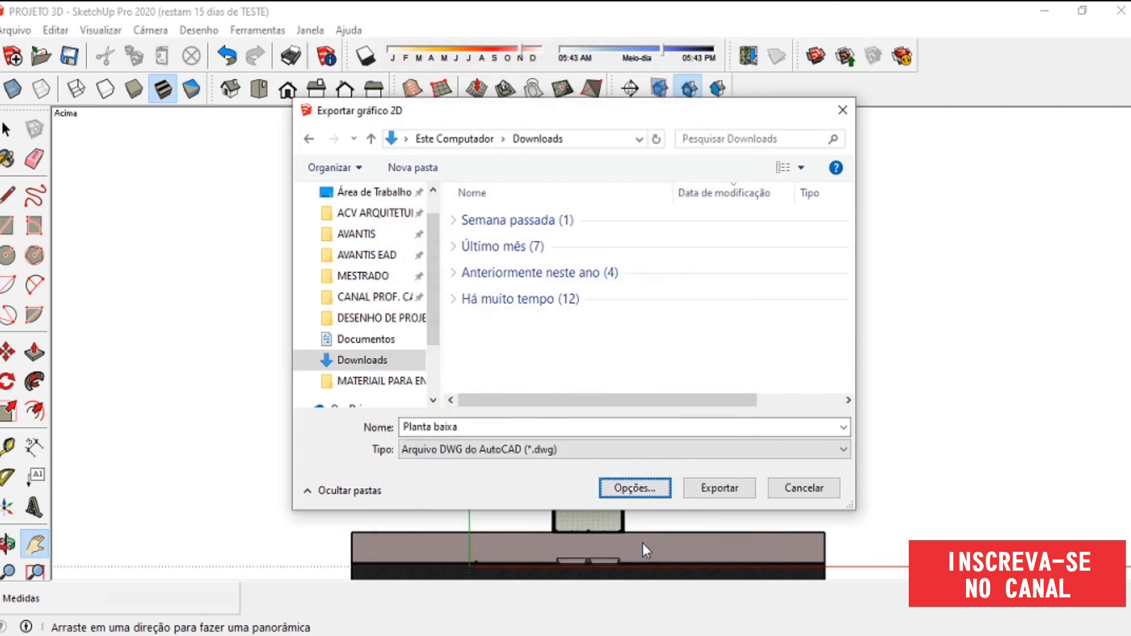
{"action": "left_click", "coordinate": [707, 493]}
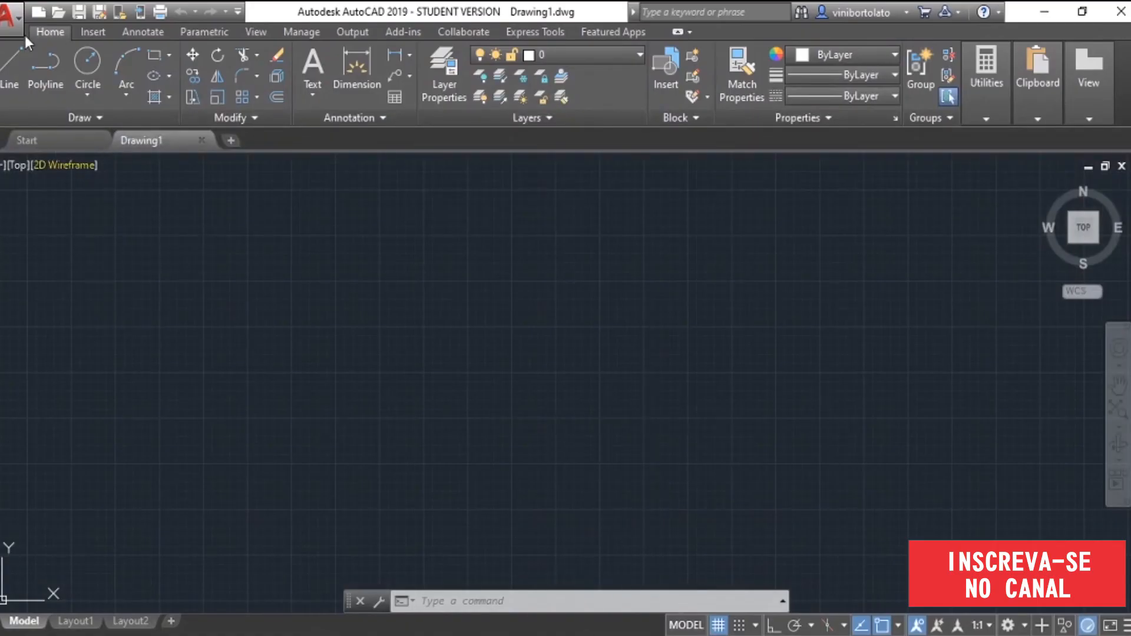
- Switch to AutoCAD and open the "Planta baixa" drawing from the Downloads folder
{"action": "left_click", "coordinate": [57, 13]}
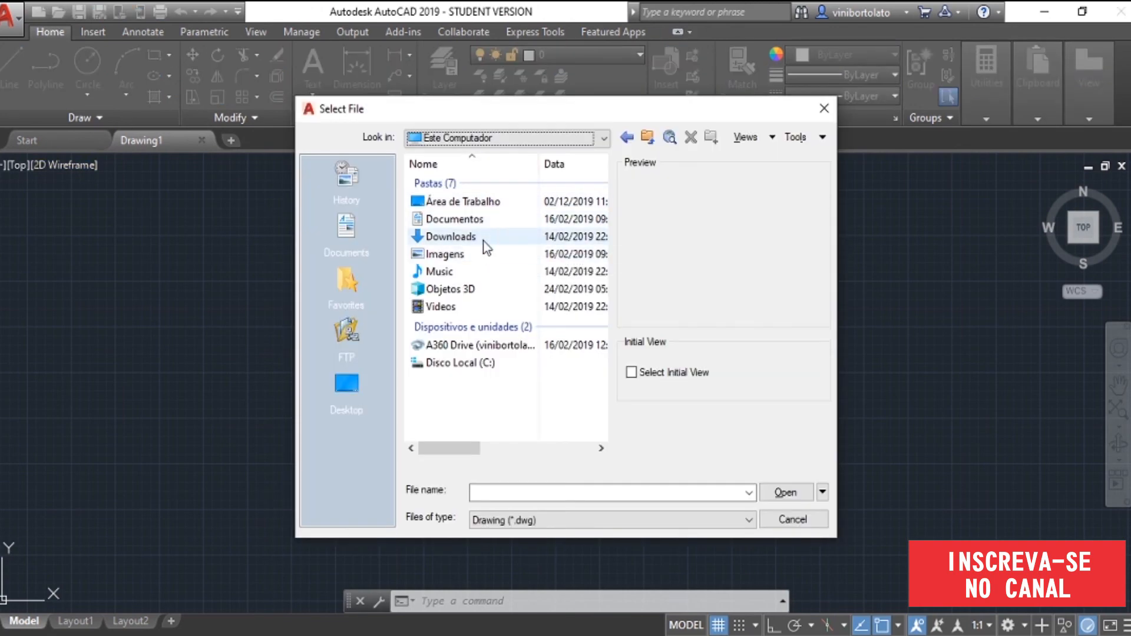
{"action": "double_click", "coordinate": [483, 238]}
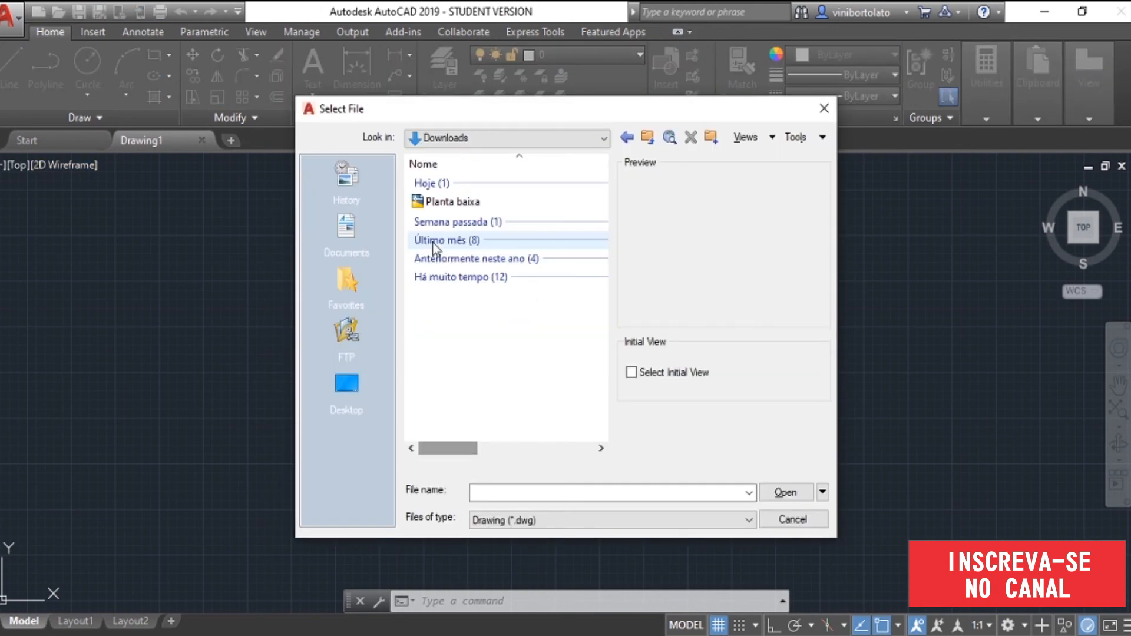
{"action": "left_click", "coordinate": [465, 206]}
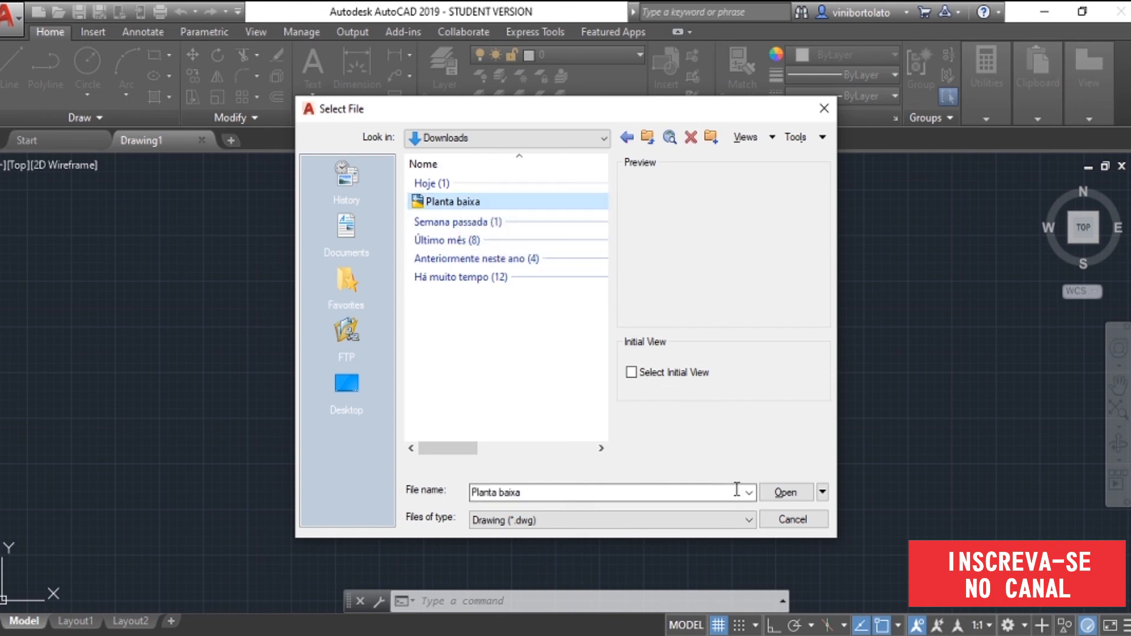
{"action": "left_click", "coordinate": [778, 497]}
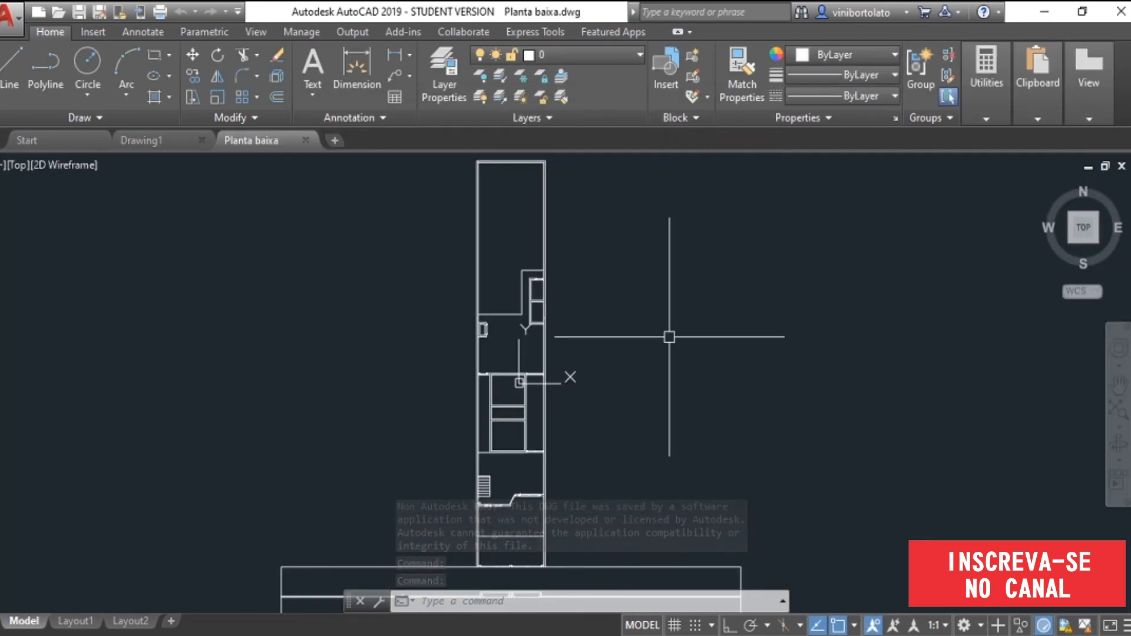
- Examine the imported plan's extents, its front garage walls and the staircase area, checking a wall line by selecting it
{"action": "scroll", "coordinate": [619, 437], "scroll_direction": "down", "scroll_amount": 4}
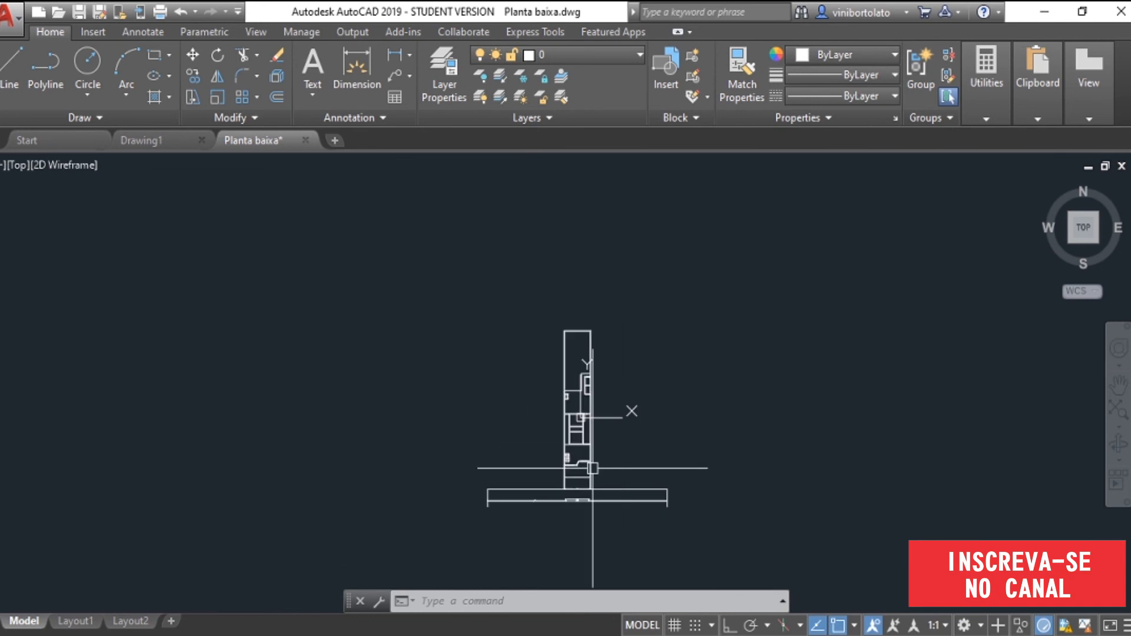
{"action": "scroll", "coordinate": [593, 468], "scroll_direction": "up", "scroll_amount": 8}
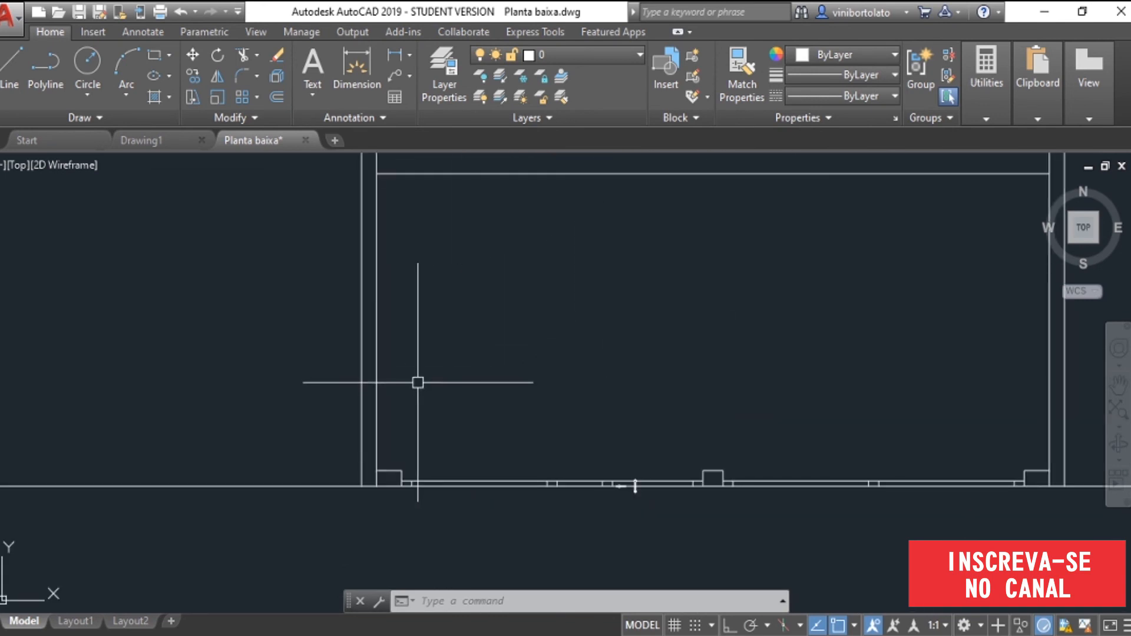
{"action": "left_click", "coordinate": [377, 372]}
{"action": "scroll", "coordinate": [477, 406], "scroll_direction": "down", "scroll_amount": 4}
{"action": "scroll", "coordinate": [477, 409], "scroll_direction": "up", "scroll_amount": 5}
{"action": "scroll", "coordinate": [493, 392], "scroll_direction": "down", "scroll_amount": 1}
{"action": "scroll", "coordinate": [510, 317], "scroll_direction": "up", "scroll_amount": 2}
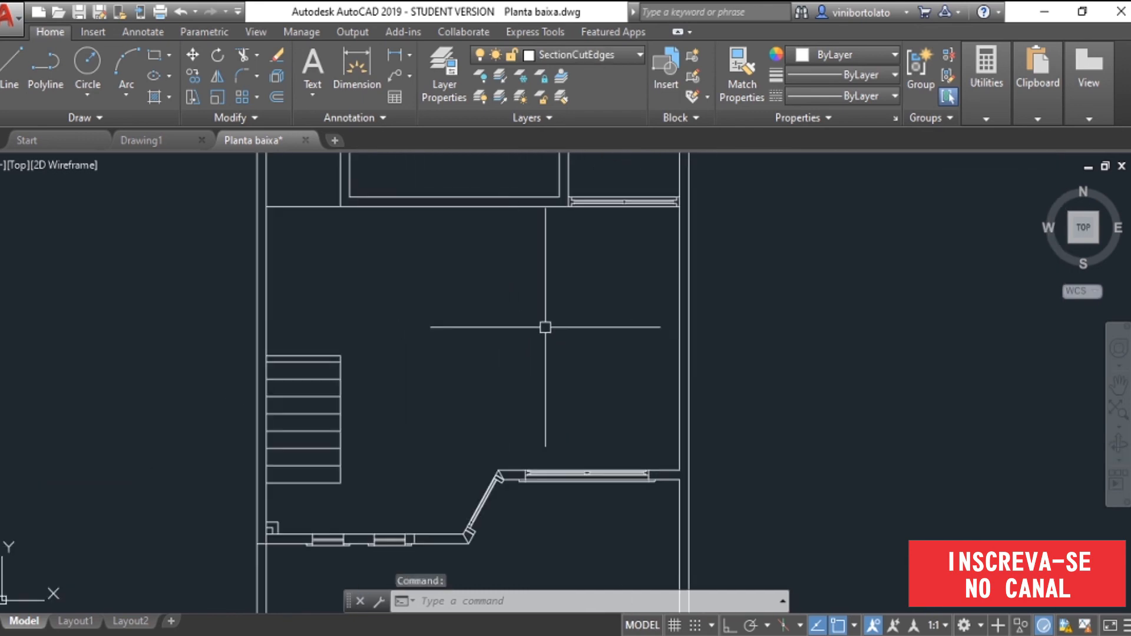
{"action": "key", "text": "Escape"}
- Examine the line detail of the front window opening and the room beside the staircase
{"action": "scroll", "coordinate": [600, 482], "scroll_direction": "up", "scroll_amount": 2}
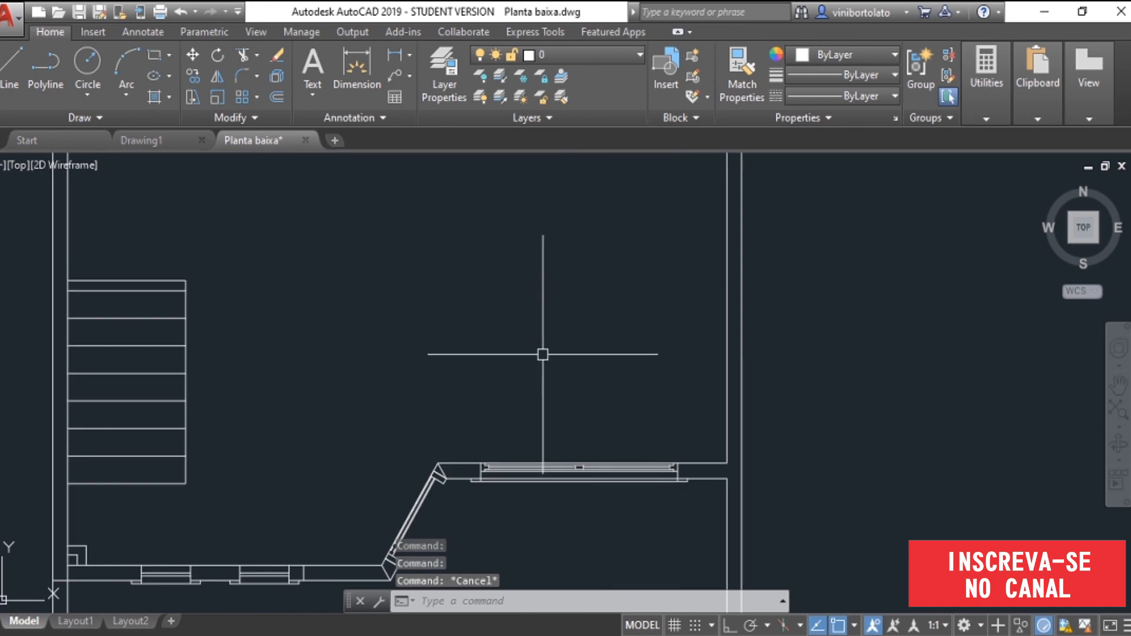
{"action": "scroll", "coordinate": [616, 459], "scroll_direction": "up", "scroll_amount": 4}
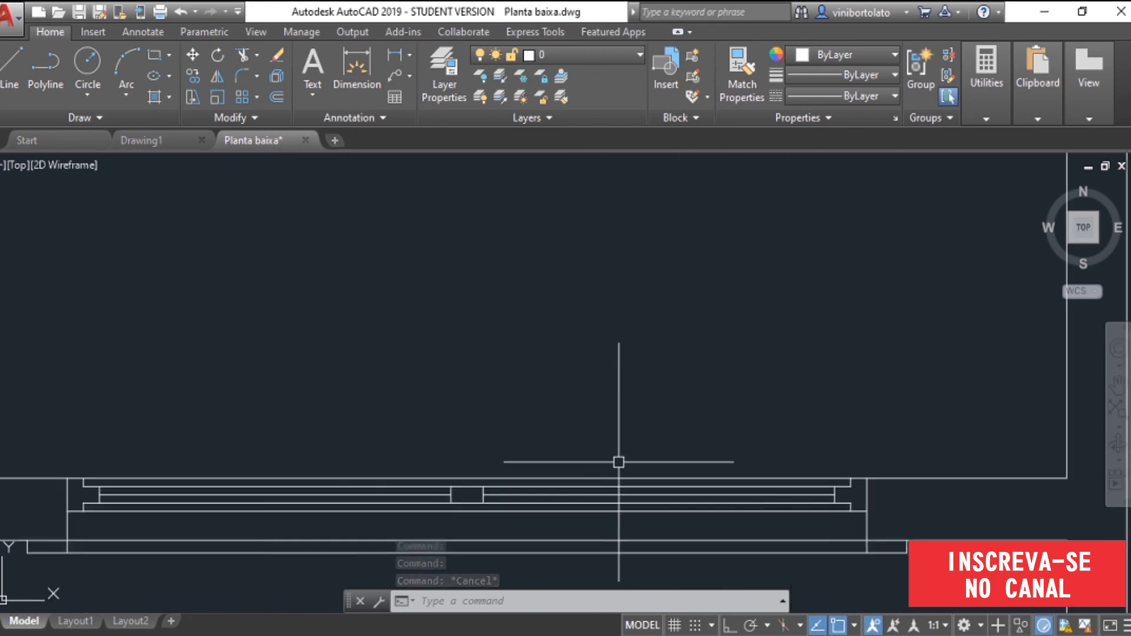
{"action": "scroll", "coordinate": [560, 412], "scroll_direction": "down", "scroll_amount": 2}
{"action": "scroll", "coordinate": [563, 501], "scroll_direction": "up", "scroll_amount": 2}
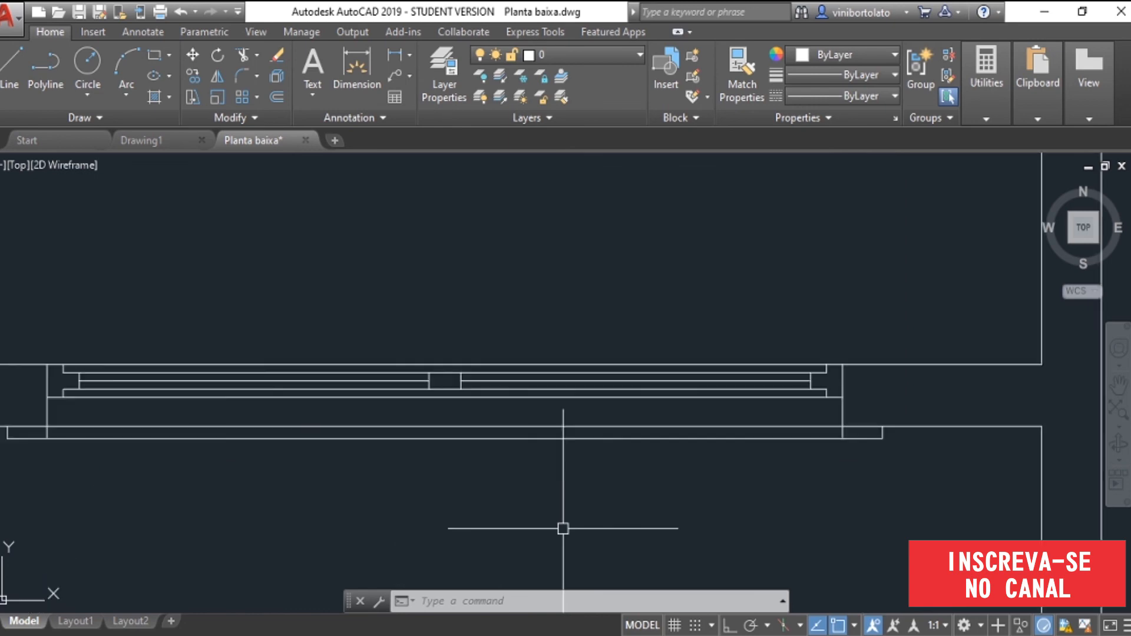
{"action": "scroll", "coordinate": [702, 392], "scroll_direction": "down", "scroll_amount": 4}
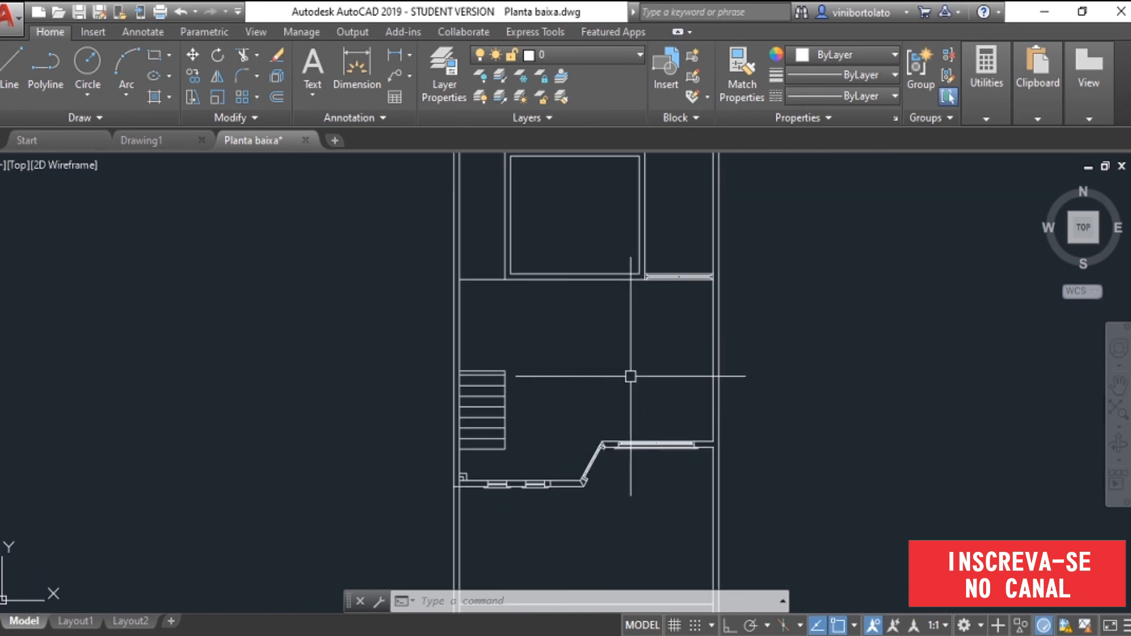
{"action": "scroll", "coordinate": [497, 310], "scroll_direction": "up", "scroll_amount": 3}
{"action": "scroll", "coordinate": [497, 310], "scroll_direction": "up", "scroll_amount": 2}
{"action": "scroll", "coordinate": [496, 313], "scroll_direction": "down", "scroll_amount": 2}
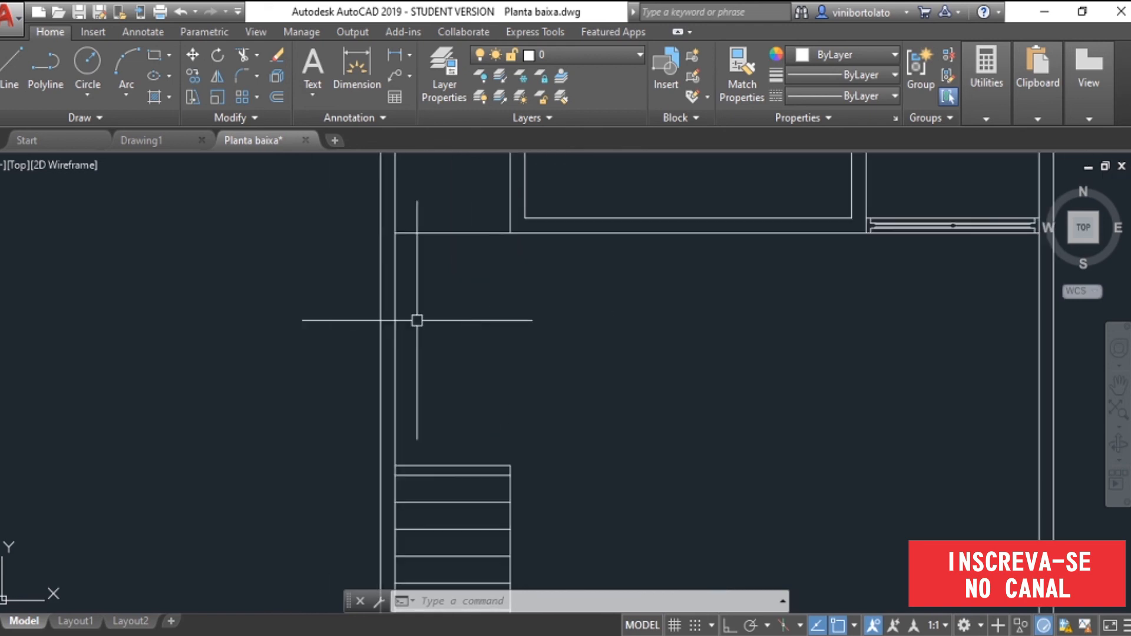
- Check the inner and outer side-wall lines near the staircase by selecting them, and clear the selection
{"action": "left_click", "coordinate": [392, 331]}
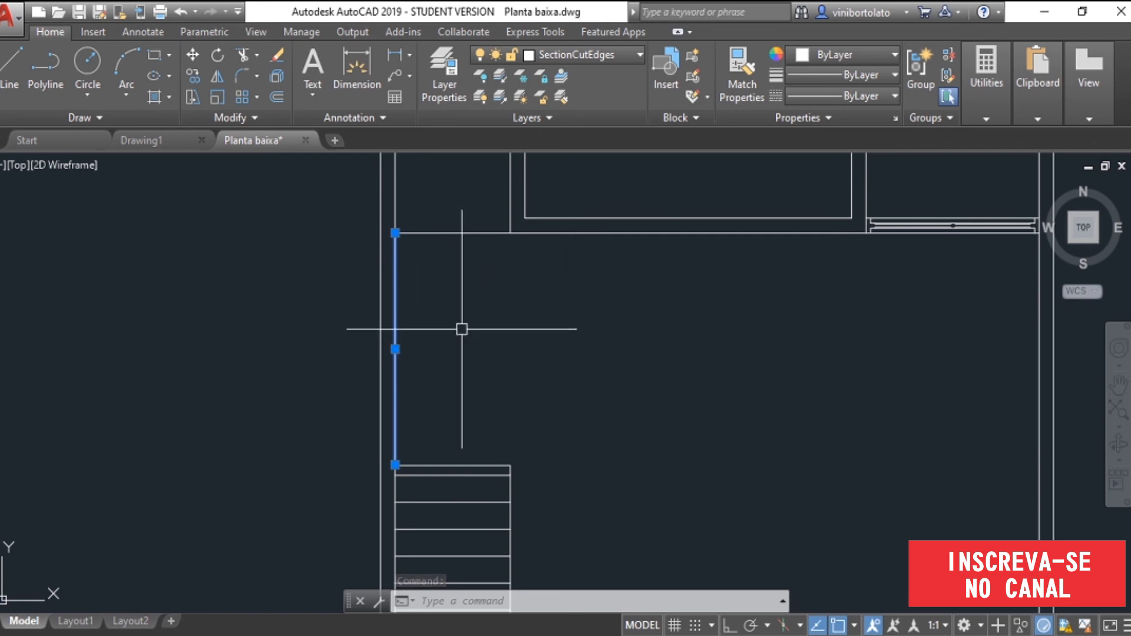
{"action": "key", "text": "Escape"}
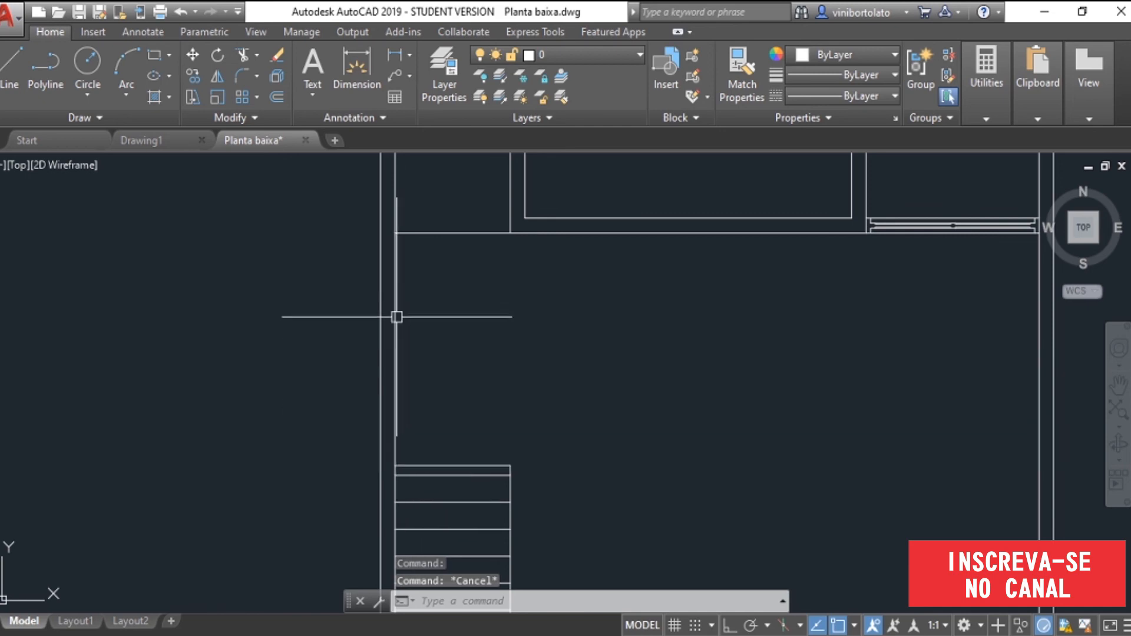
{"action": "left_click", "coordinate": [395, 376]}
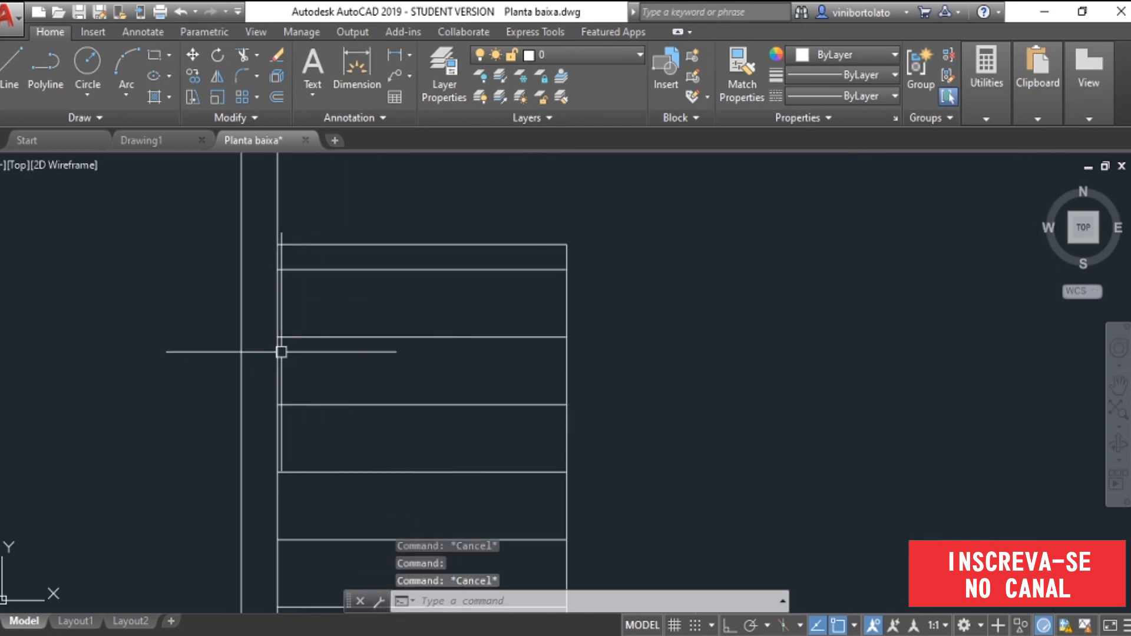
{"action": "left_click", "coordinate": [241, 370]}
{"action": "scroll", "coordinate": [715, 434], "scroll_direction": "down", "scroll_amount": 6}
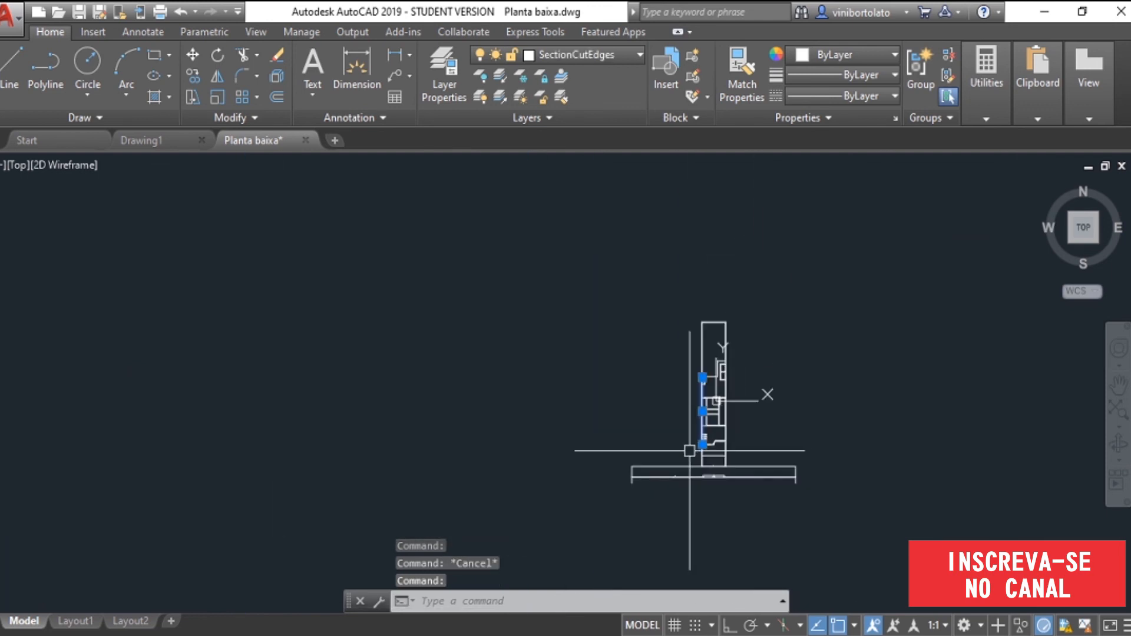
{"action": "scroll", "coordinate": [707, 354], "scroll_direction": "up", "scroll_amount": 6}
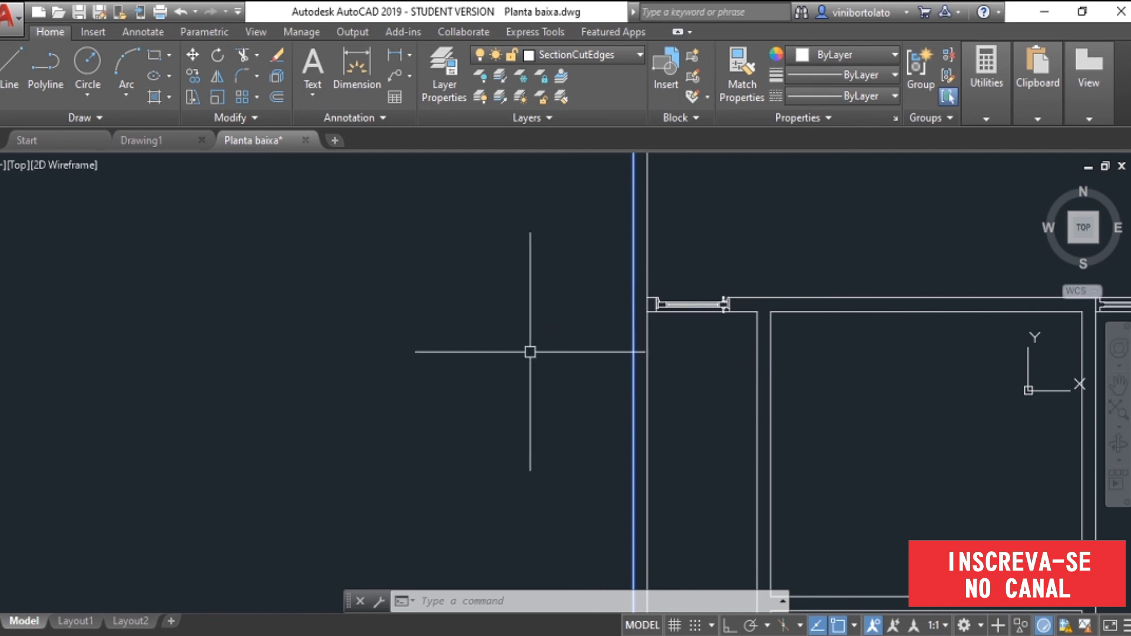
{"action": "key", "text": "Escape"}
{"action": "scroll", "coordinate": [628, 317], "scroll_direction": "down", "scroll_amount": 4}
{"action": "scroll", "coordinate": [621, 387], "scroll_direction": "up", "scroll_amount": 5}
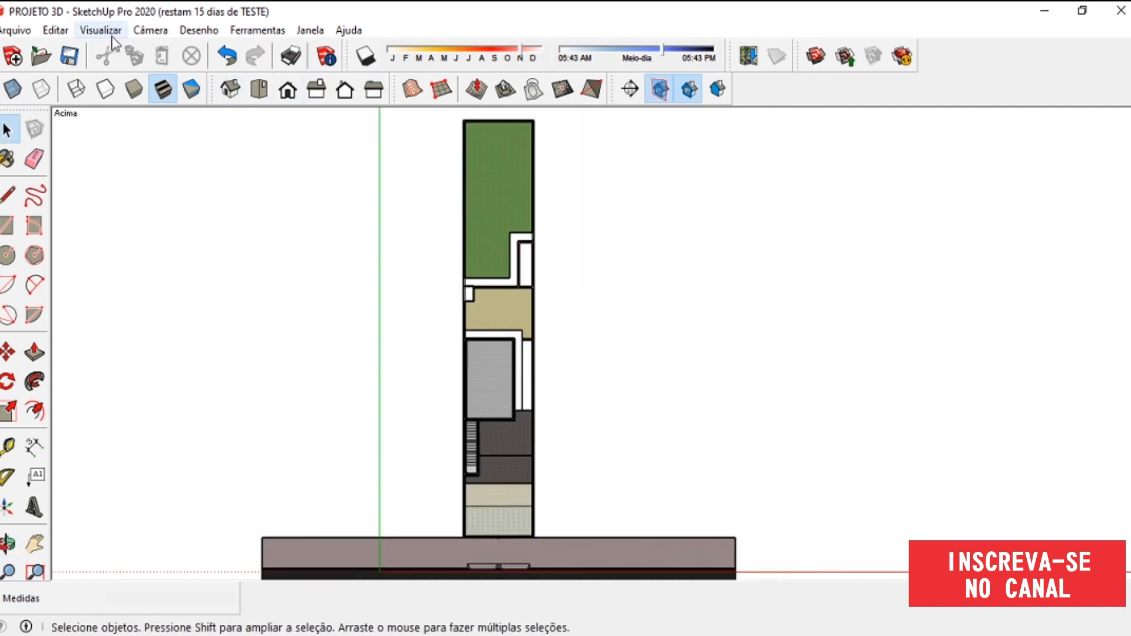
- Switch the camera to perspective and place a section plane on the house's long side wall, named "Corte BB" with symbol "BB"
{"action": "left_click", "coordinate": [150, 31]}
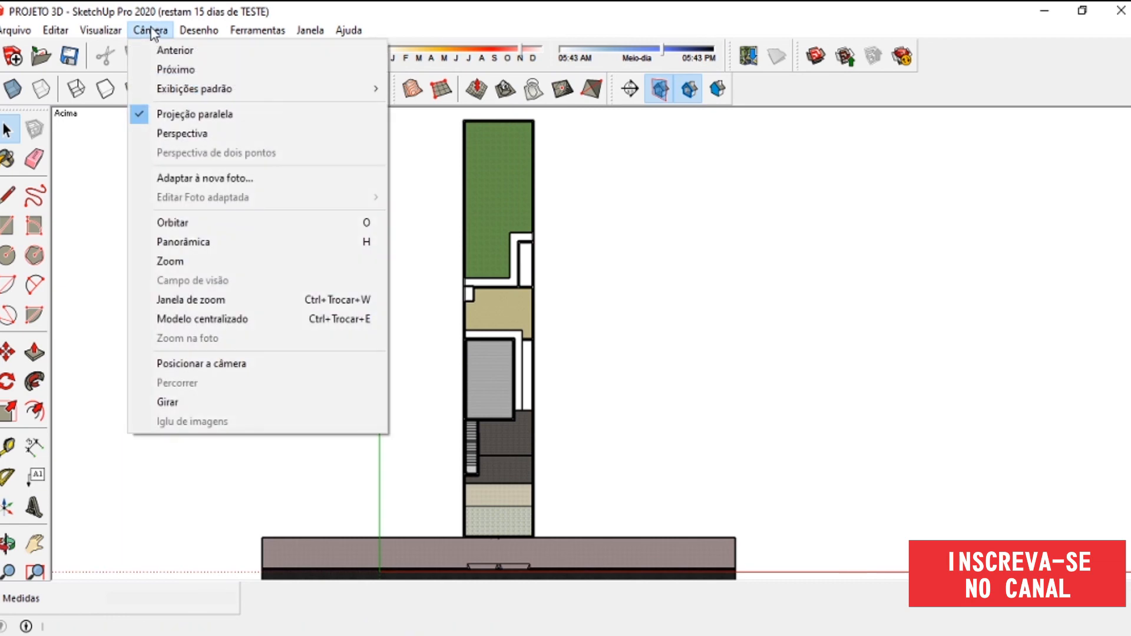
{"action": "left_click", "coordinate": [175, 134]}
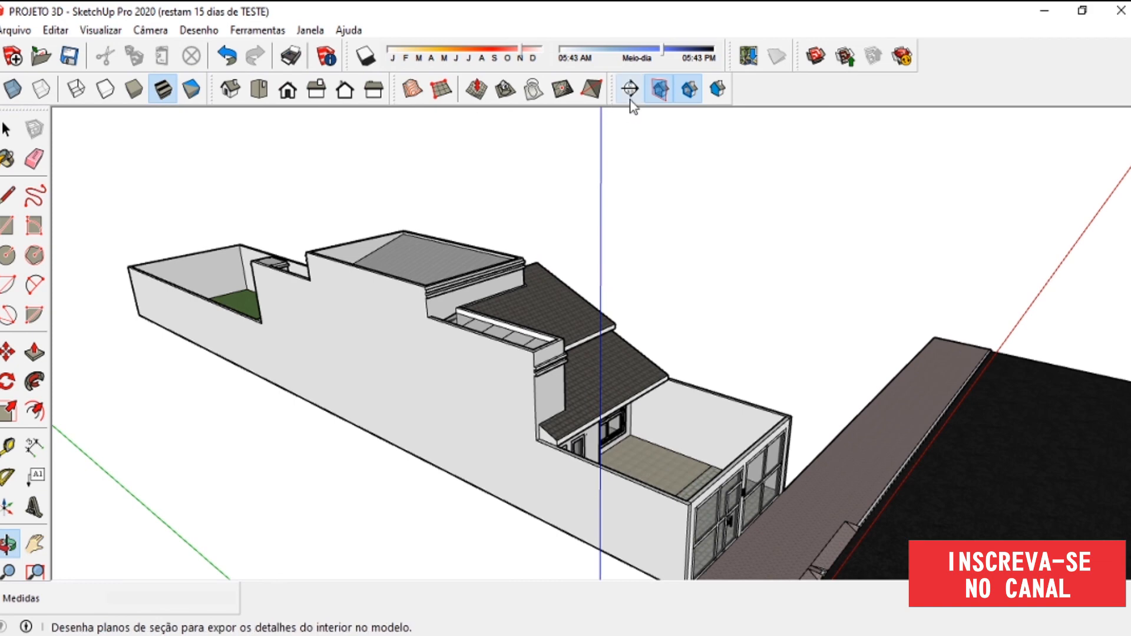
{"action": "left_click", "coordinate": [631, 92]}
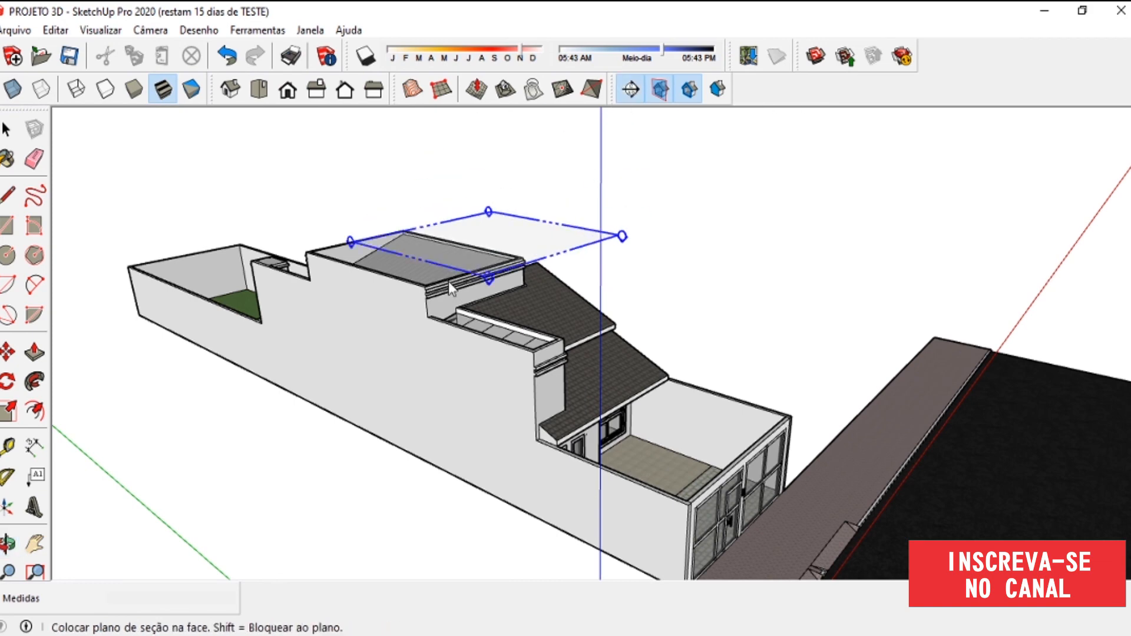
{"action": "left_click", "coordinate": [363, 338]}
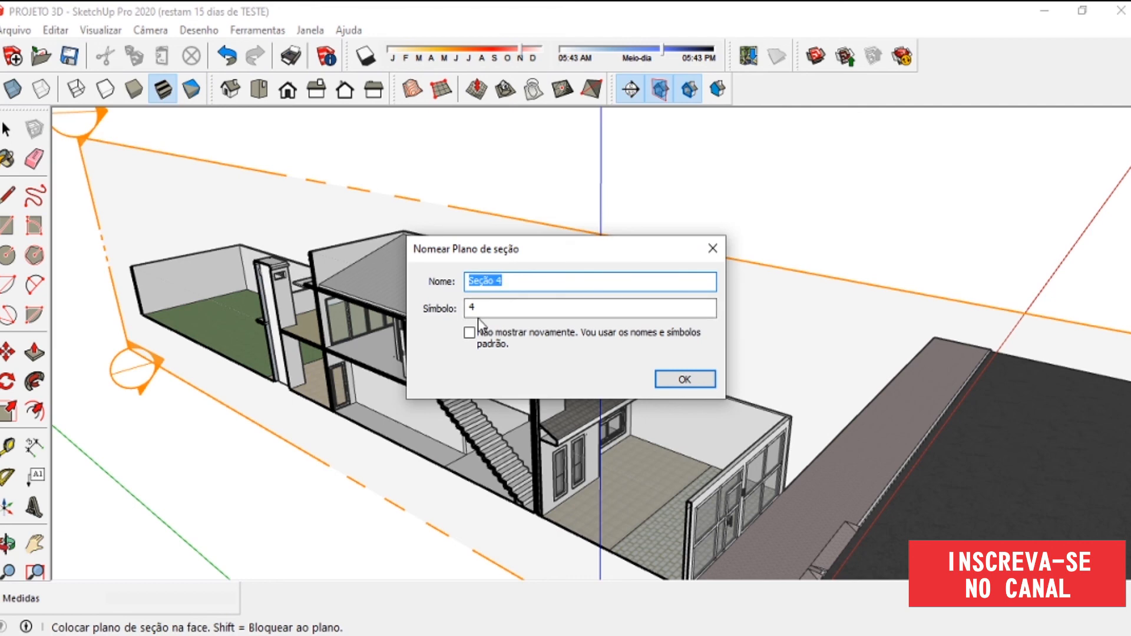
{"action": "type", "text": "C"}
{"action": "left_click", "coordinate": [509, 308]}
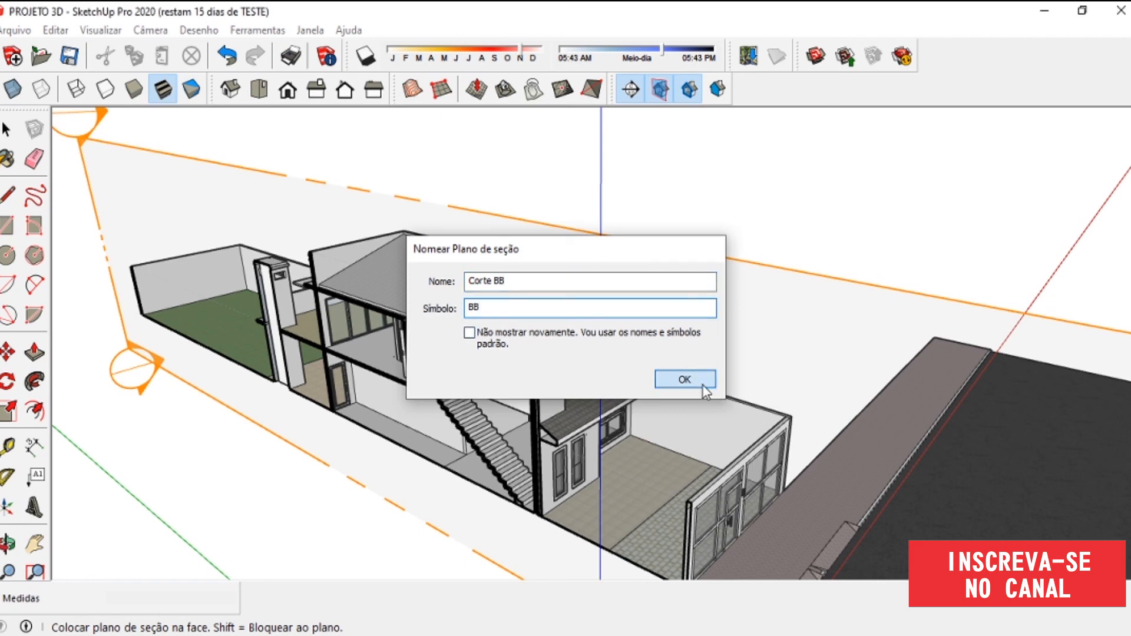
{"action": "left_click", "coordinate": [684, 378]}
- Move the BB section plane about 0.50 m inward from the side wall so it cuts through the staircase, and deselect it
{"action": "key", "text": "o"}
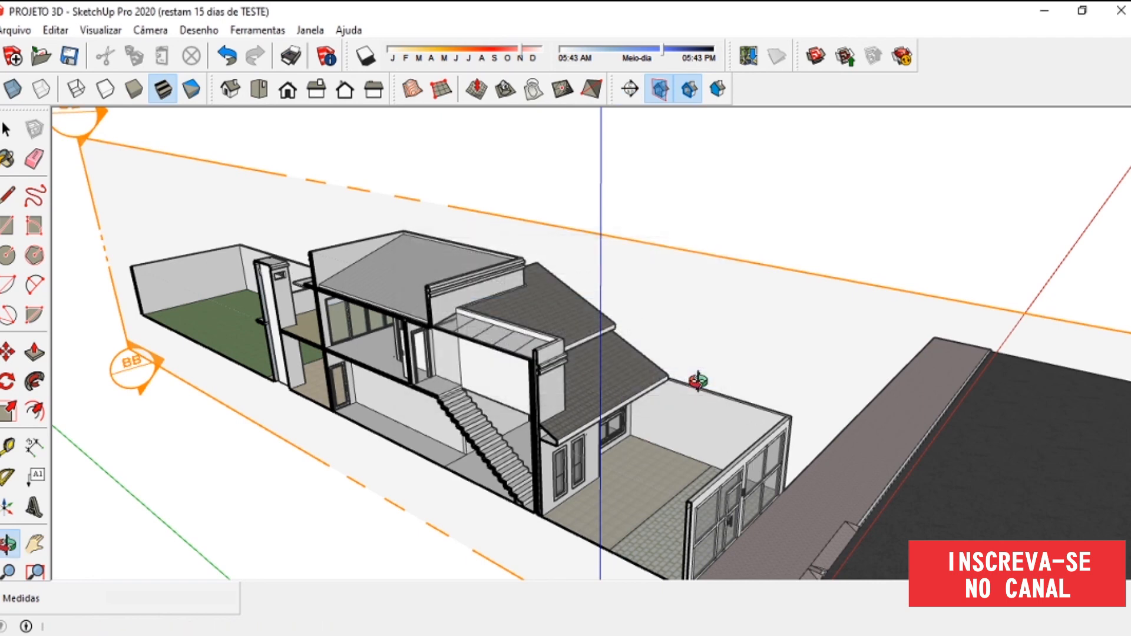
{"action": "key", "text": "space"}
{"action": "left_click", "coordinate": [556, 226]}
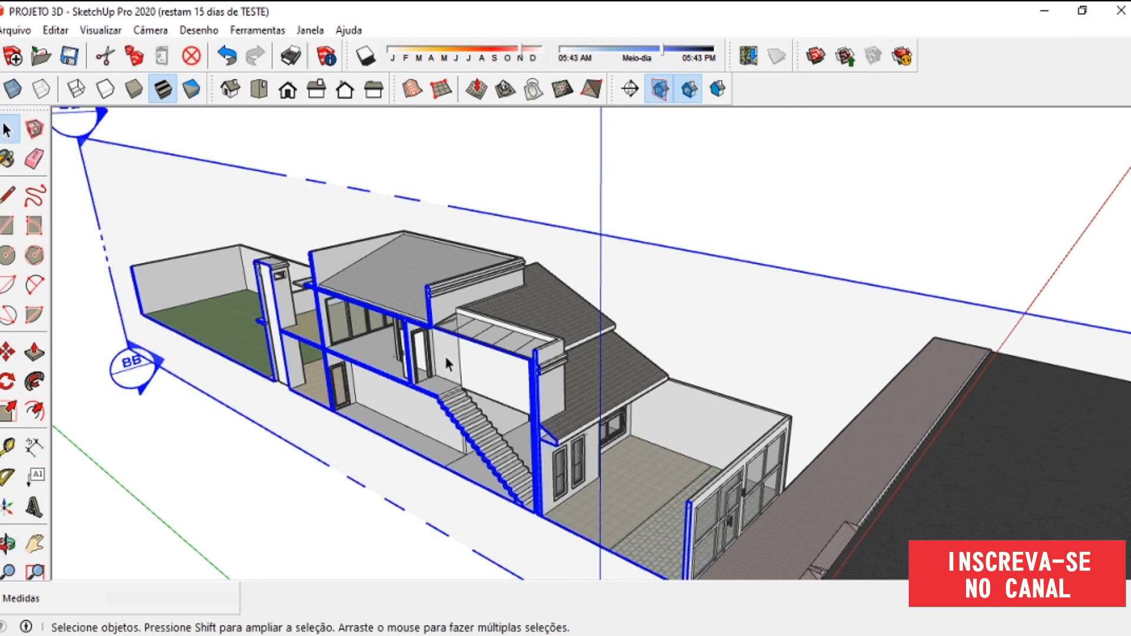
{"action": "key", "text": "m"}
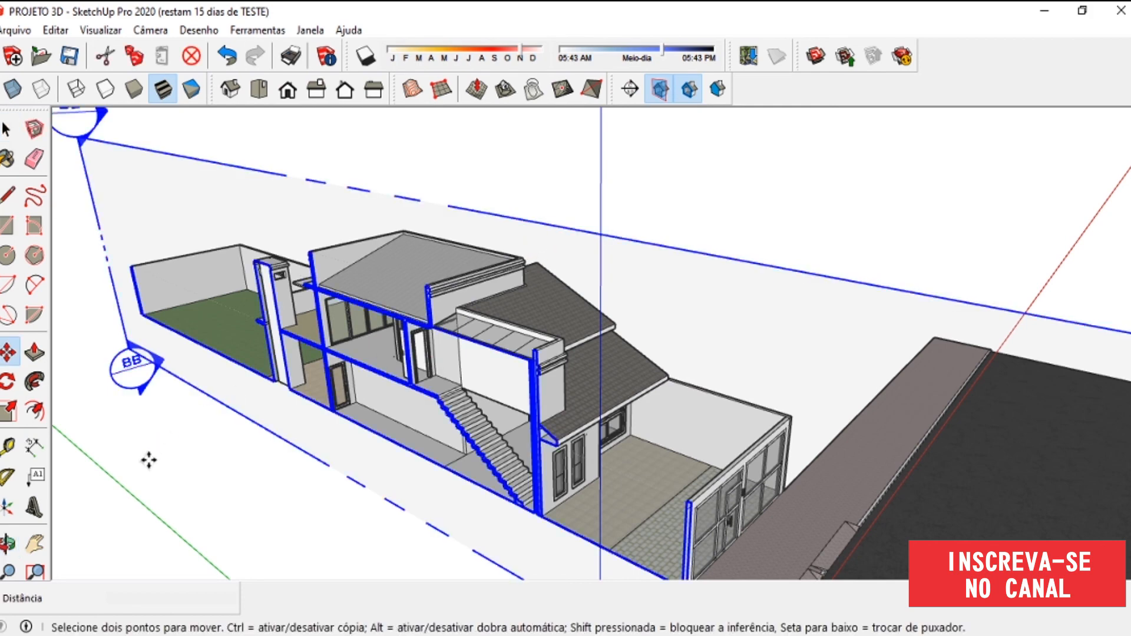
{"action": "left_click", "coordinate": [154, 510]}
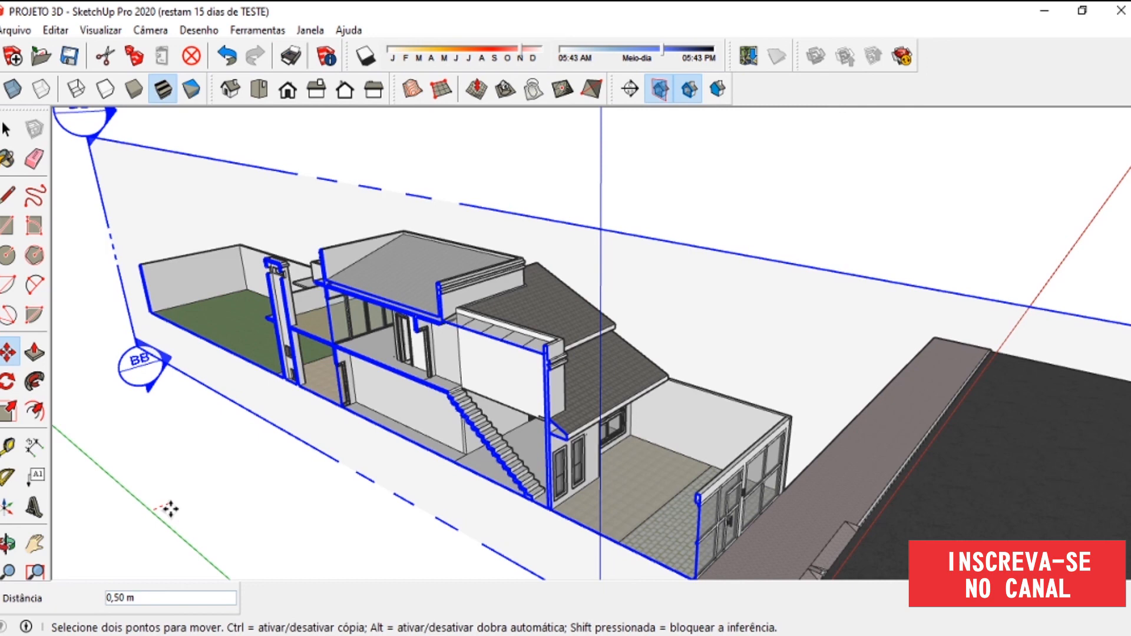
{"action": "key", "text": "space"}
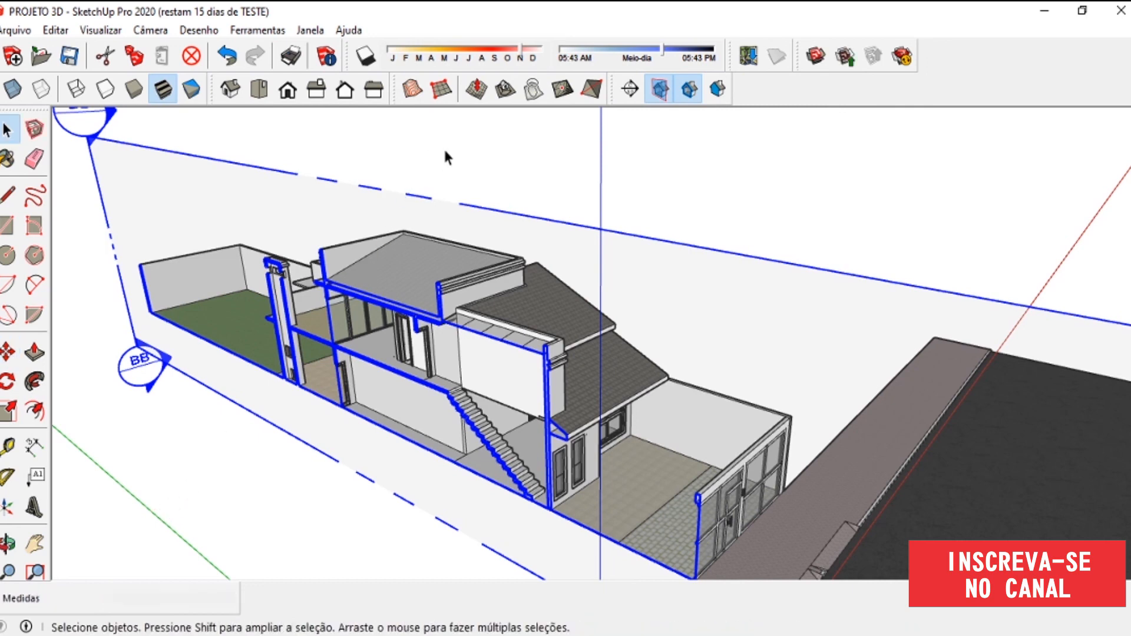
{"action": "left_click", "coordinate": [446, 154]}
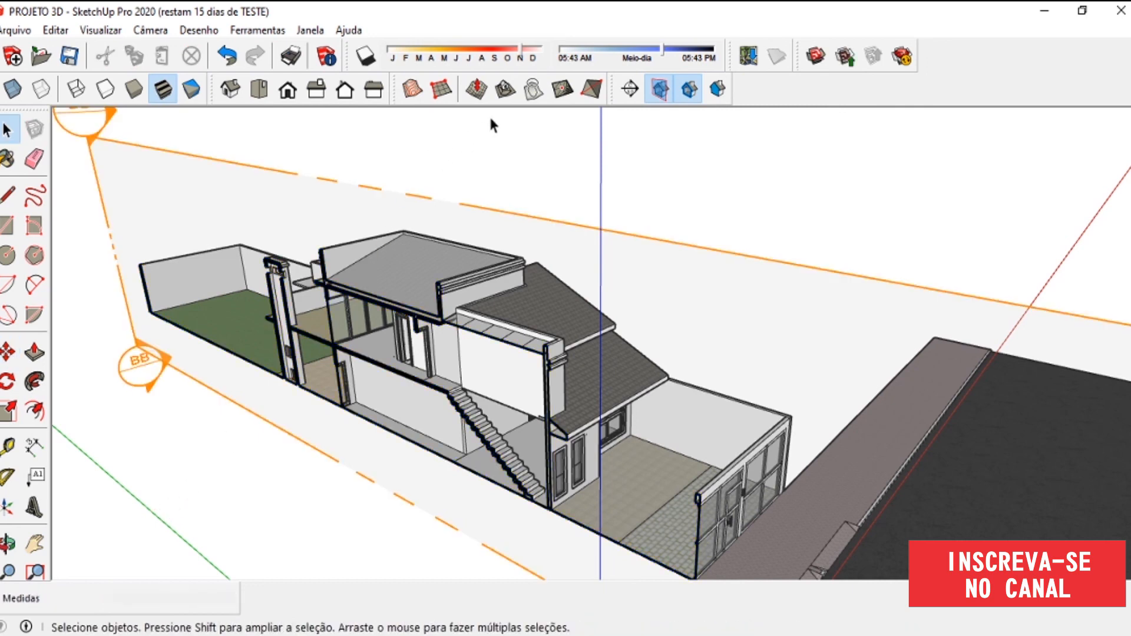
- Hide the section plane symbols while keeping the cut active, and show the model in the standard left view
{"action": "left_click", "coordinate": [661, 90]}
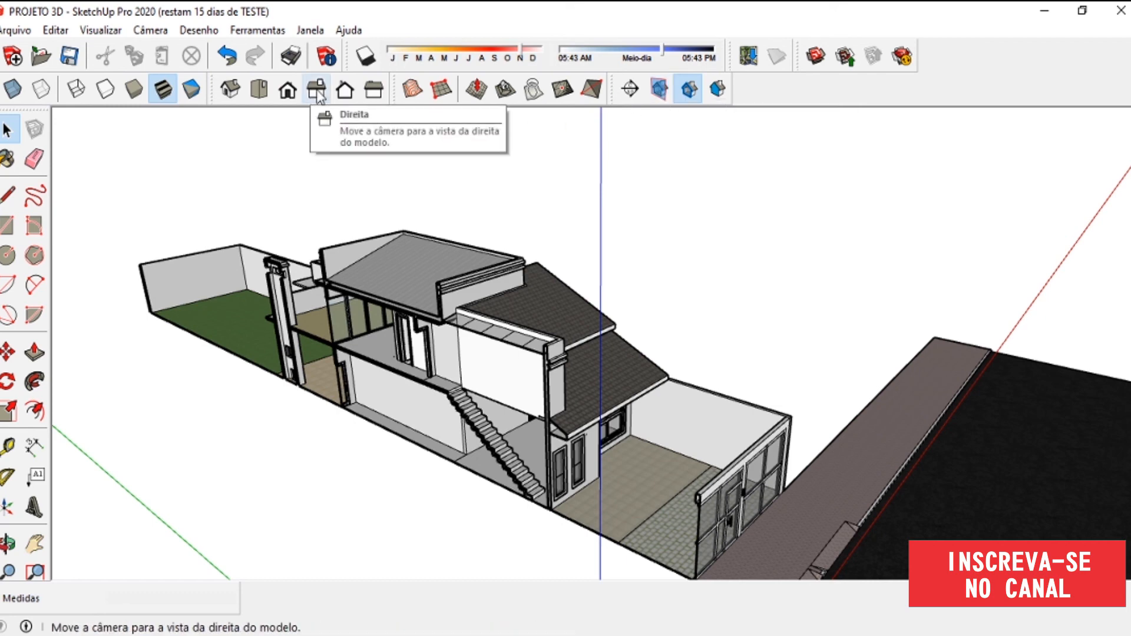
{"action": "left_click", "coordinate": [367, 100]}
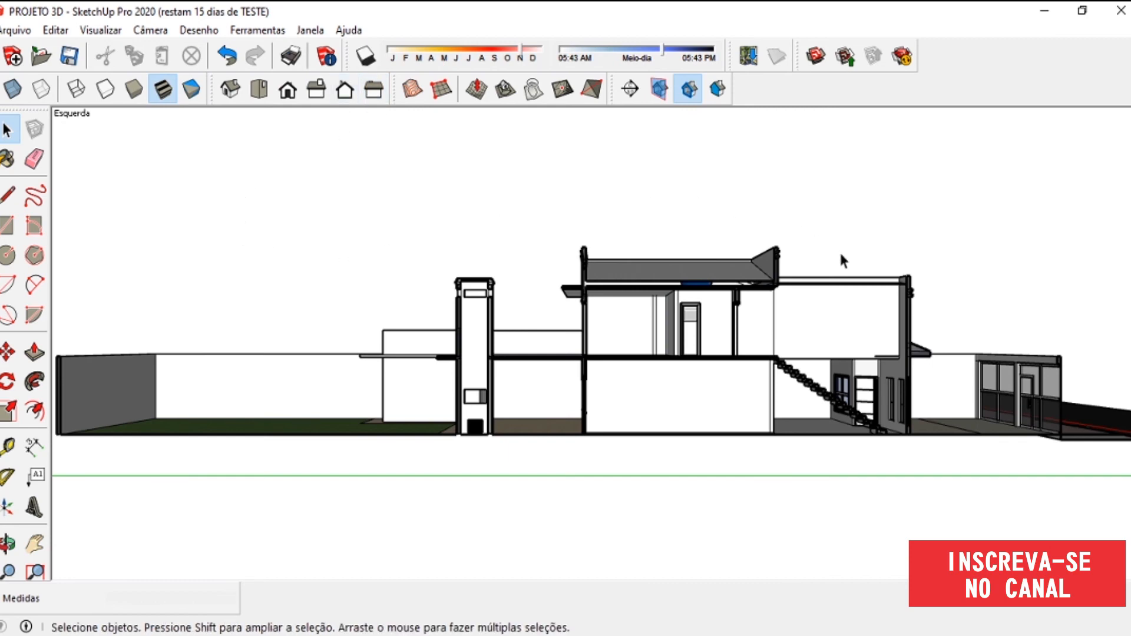
{"action": "scroll", "coordinate": [907, 405], "scroll_direction": "up", "scroll_amount": 5}
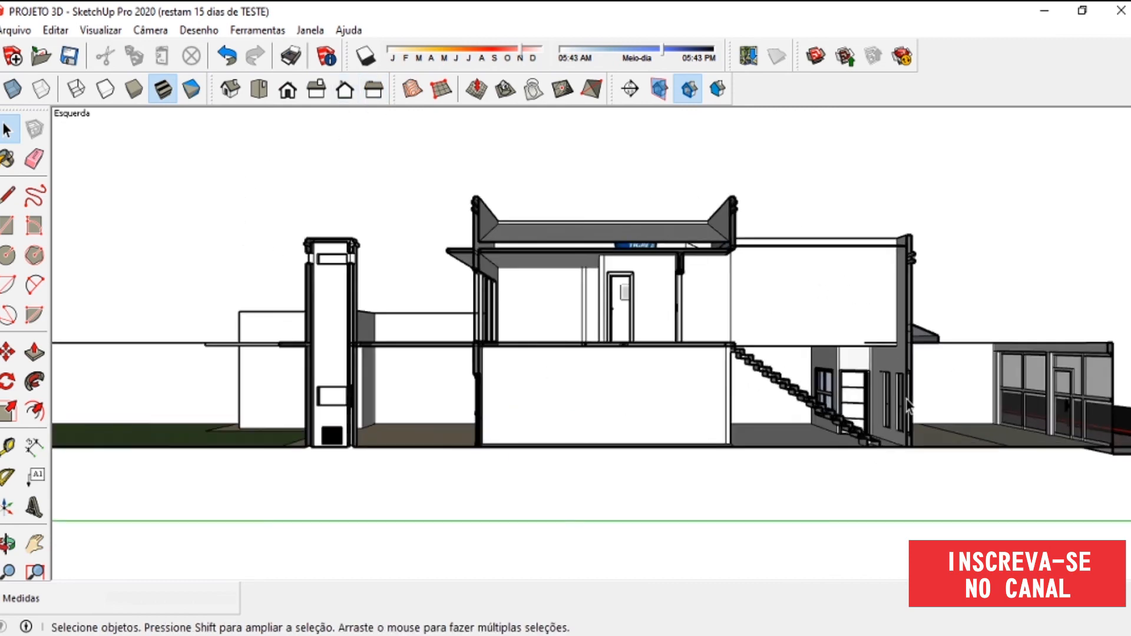
{"action": "scroll", "coordinate": [851, 456], "scroll_direction": "down", "scroll_amount": 3}
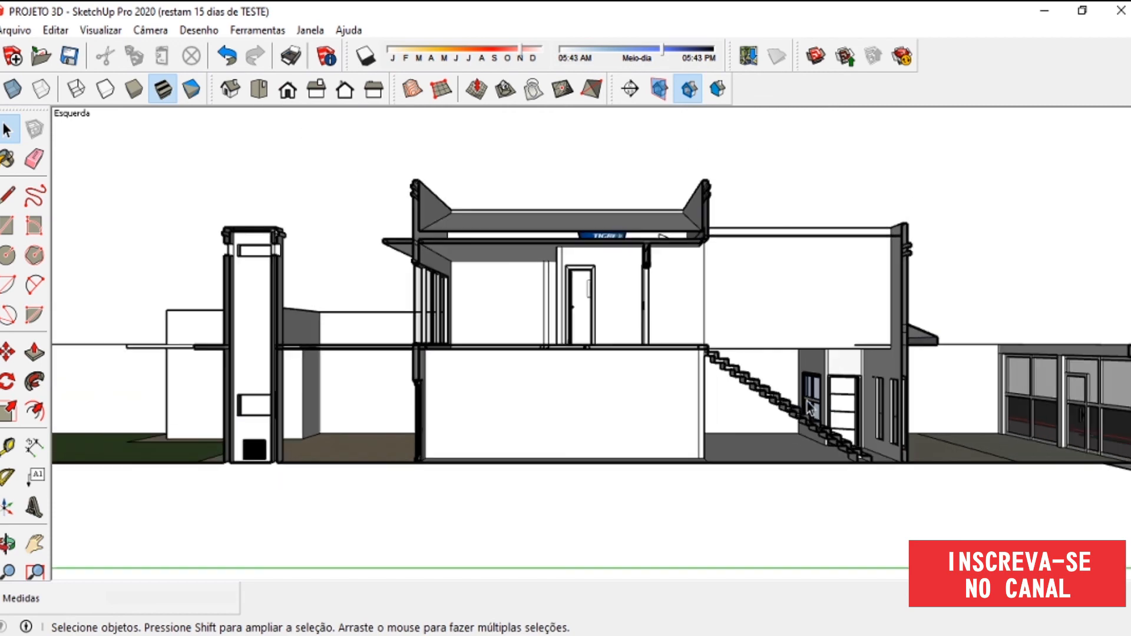
{"action": "scroll", "coordinate": [556, 217], "scroll_direction": "up", "scroll_amount": 2}
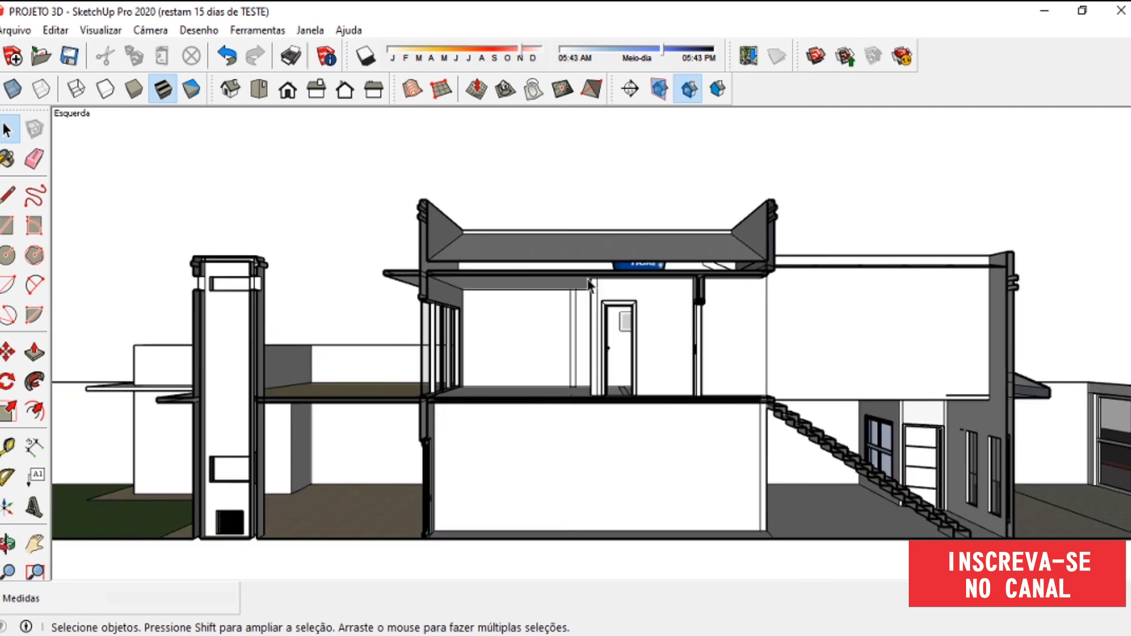
- Set the camera to parallel projection and frame the longitudinal section in the view
{"action": "left_click", "coordinate": [145, 32]}
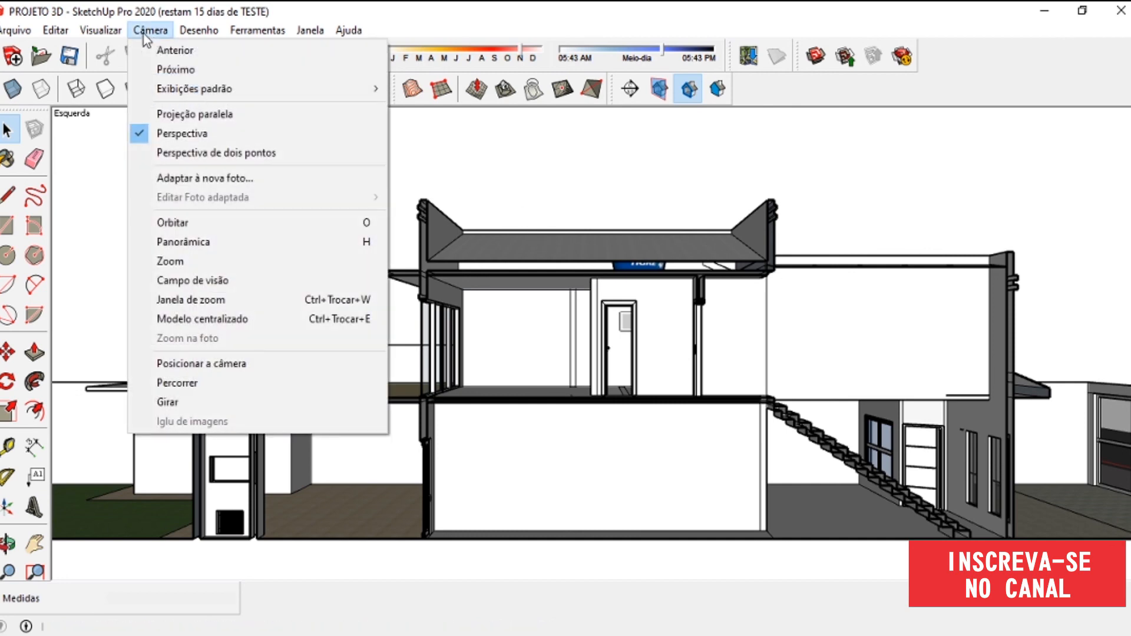
{"action": "left_click", "coordinate": [186, 118]}
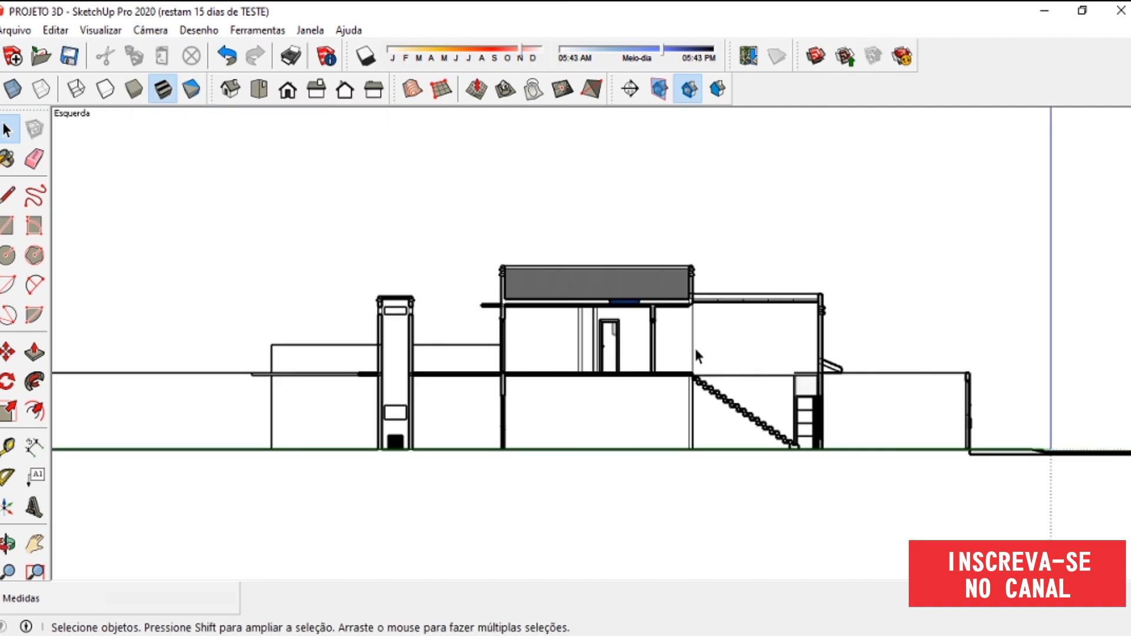
{"action": "scroll", "coordinate": [674, 346], "scroll_direction": "up", "scroll_amount": 1}
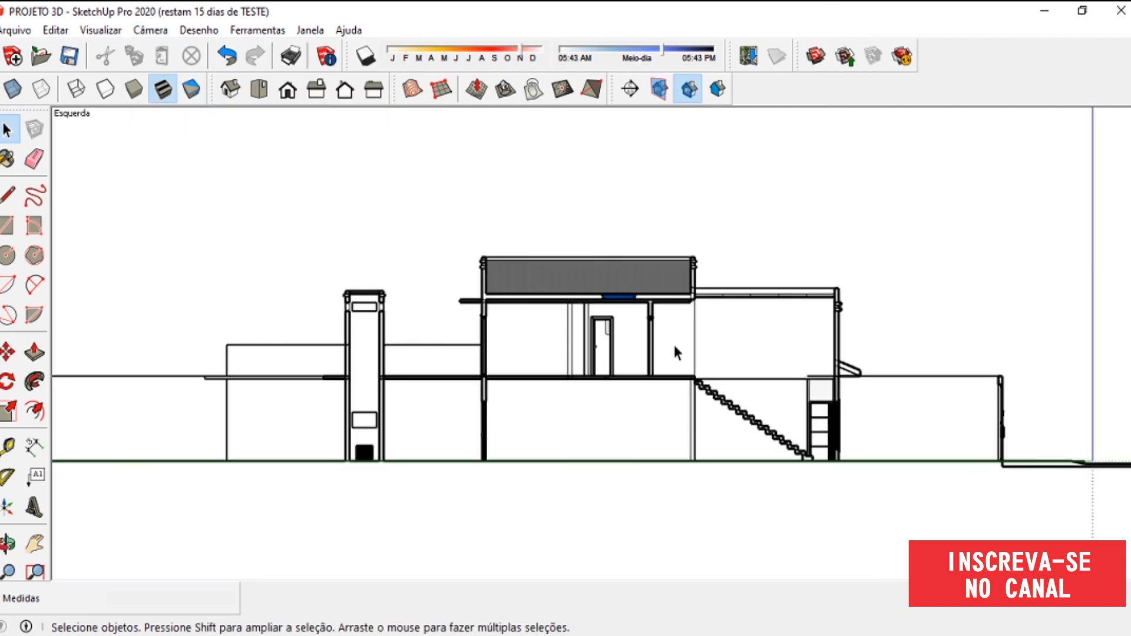
{"action": "scroll", "coordinate": [681, 328], "scroll_direction": "up", "scroll_amount": 1}
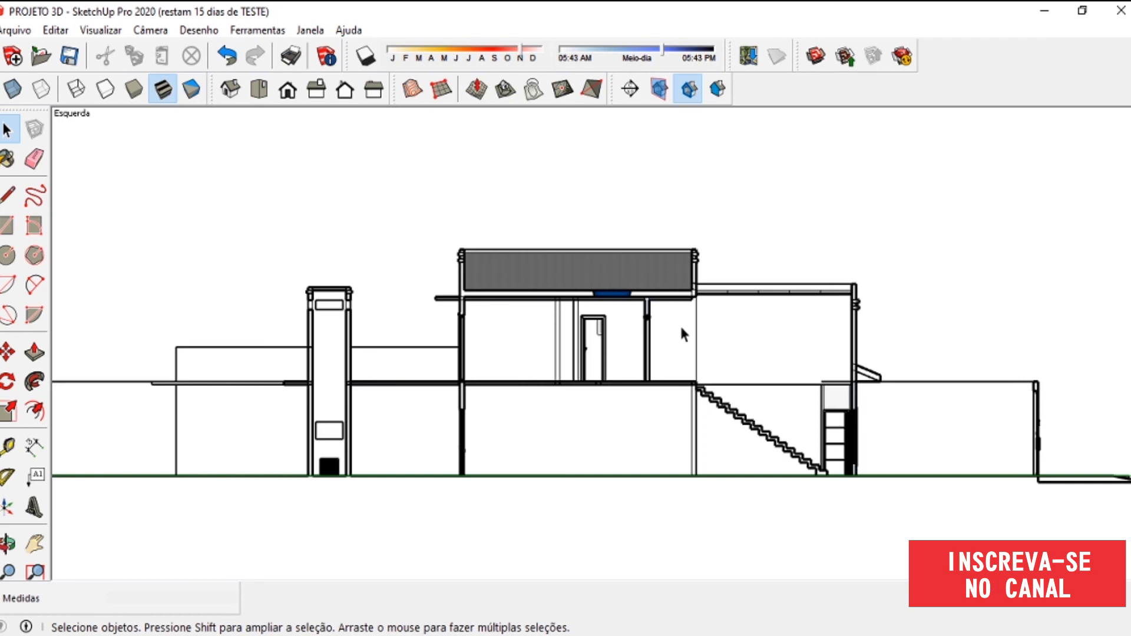
{"action": "middle_click_drag", "start_coordinate": [778, 320], "coordinate": [731, 340], "text": "shift"}
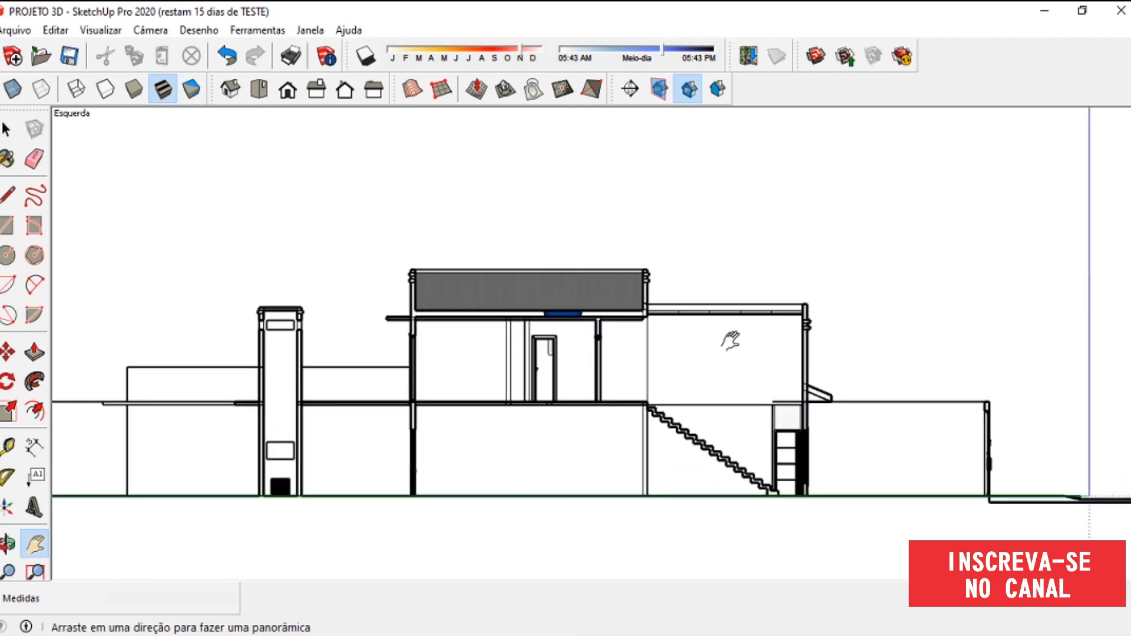
- Export the section view as a 2D AutoCAD DWG file named "Corte BB" in the Downloads folder
{"action": "left_click", "coordinate": [20, 33]}
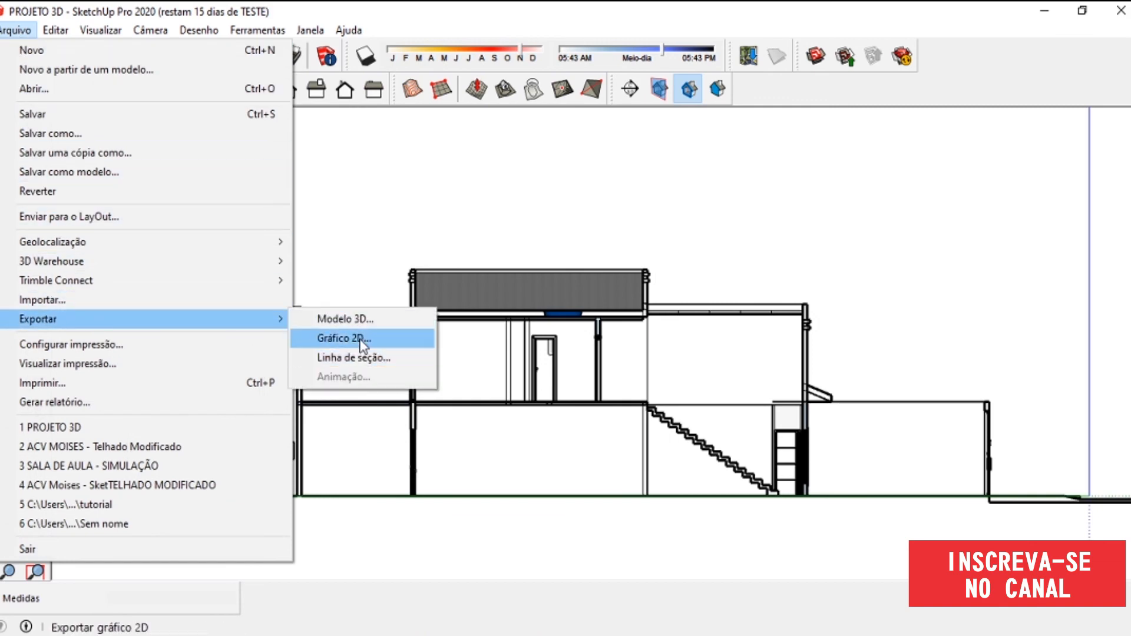
{"action": "left_click", "coordinate": [363, 345]}
{"action": "type", "text": "Corte BB"}
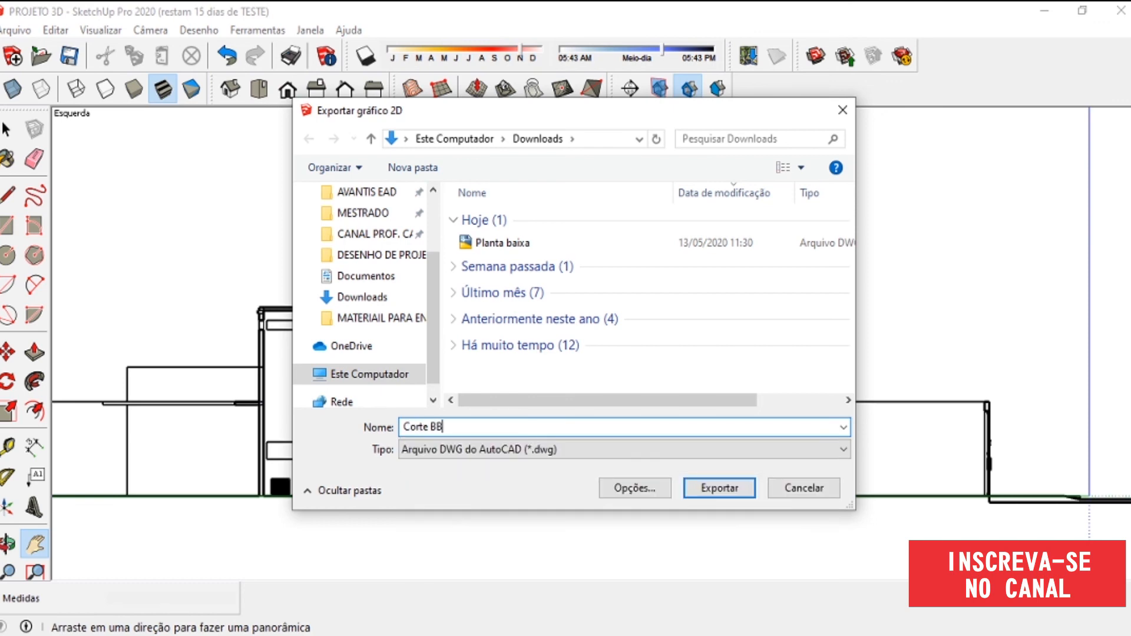
{"action": "left_click", "coordinate": [719, 488]}
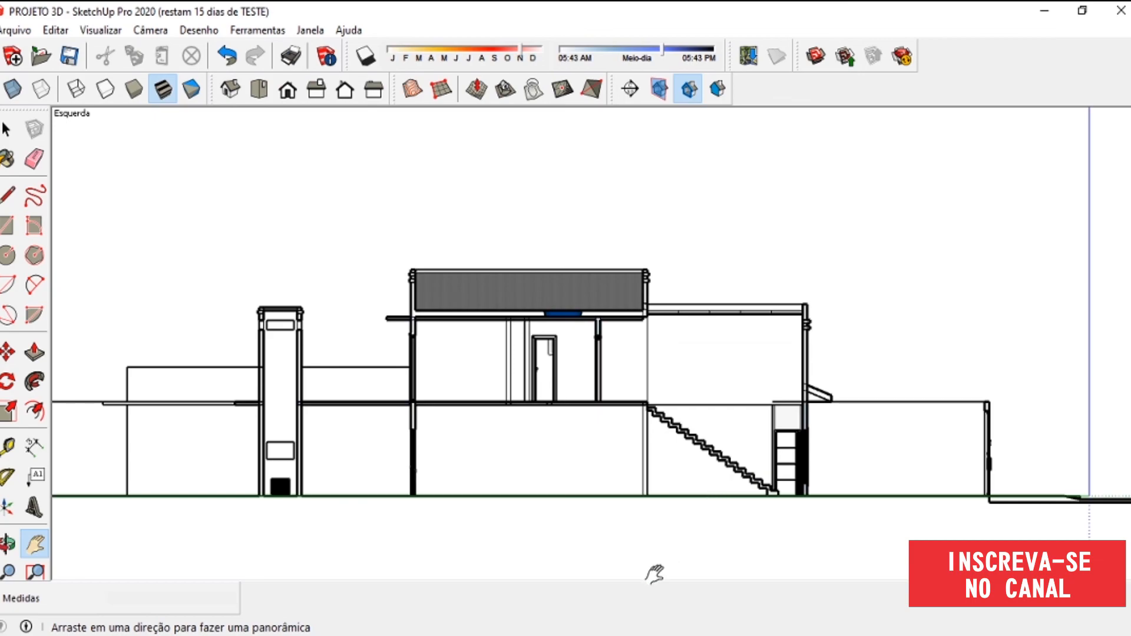
- Switch to AutoCAD and open the "Corte BB" drawing from the Downloads folder
{"action": "left_click", "coordinate": [598, 635]}
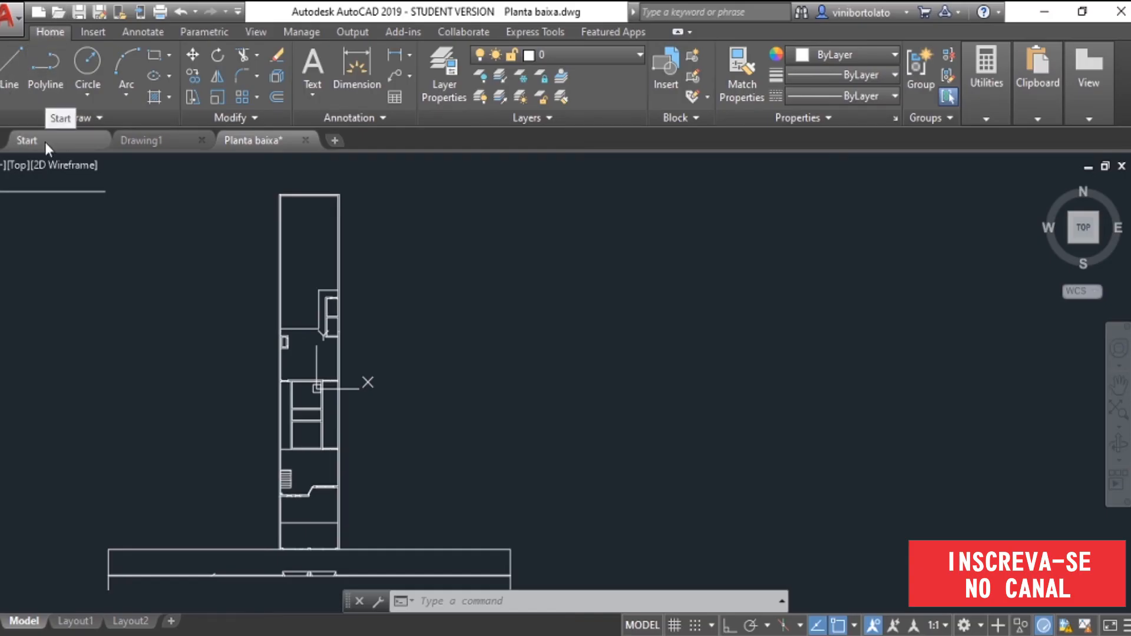
{"action": "left_click", "coordinate": [57, 12]}
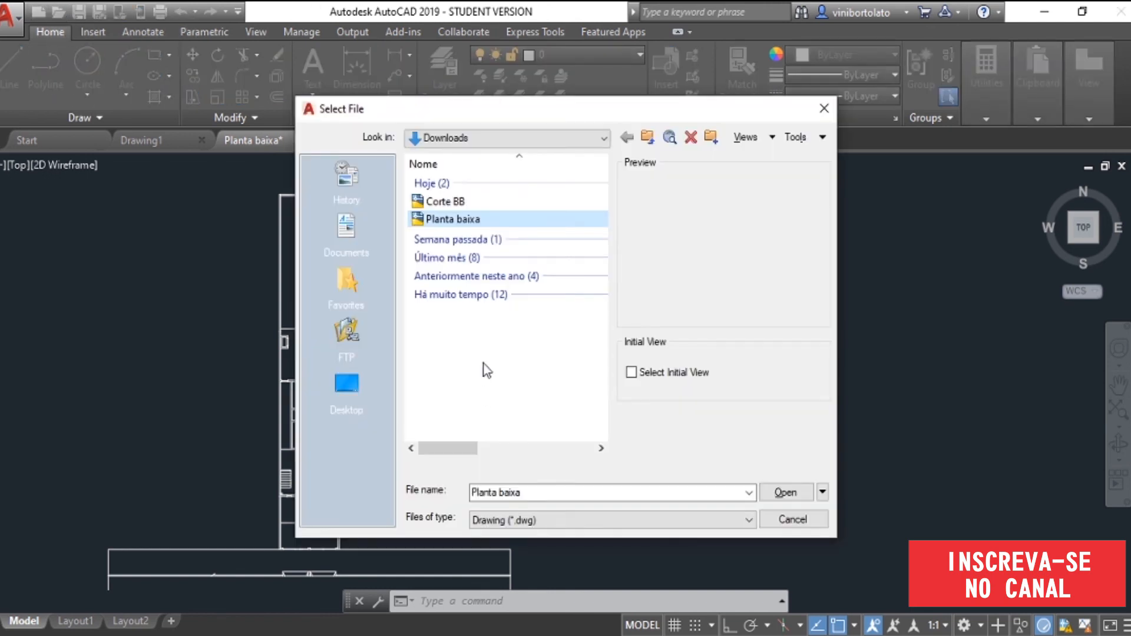
{"action": "left_click", "coordinate": [468, 203]}
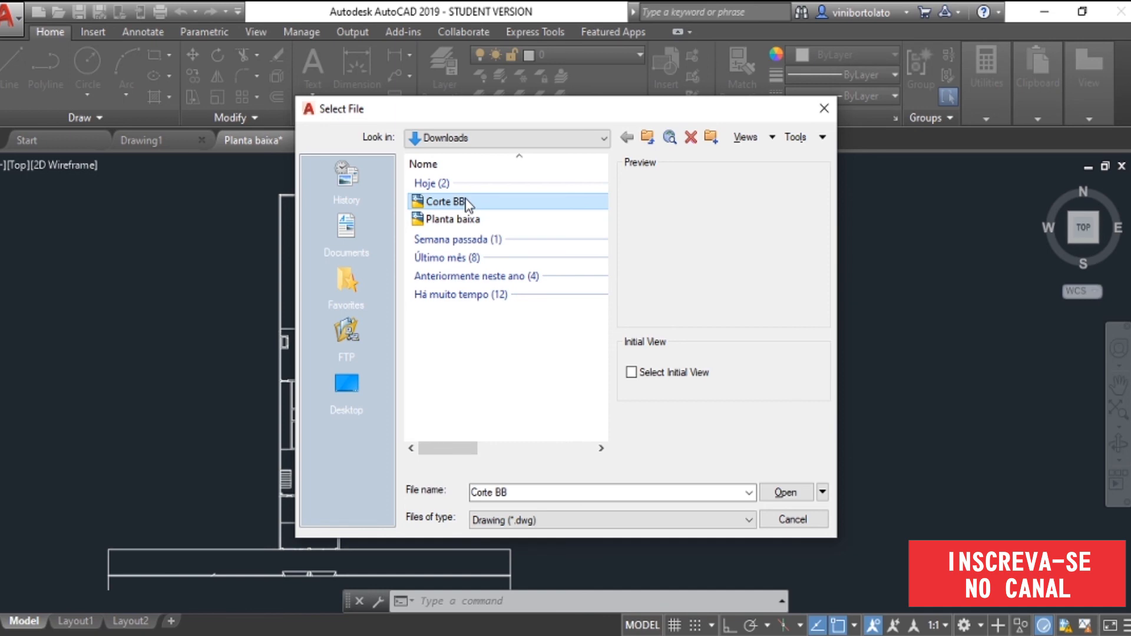
{"action": "left_click", "coordinate": [787, 493]}
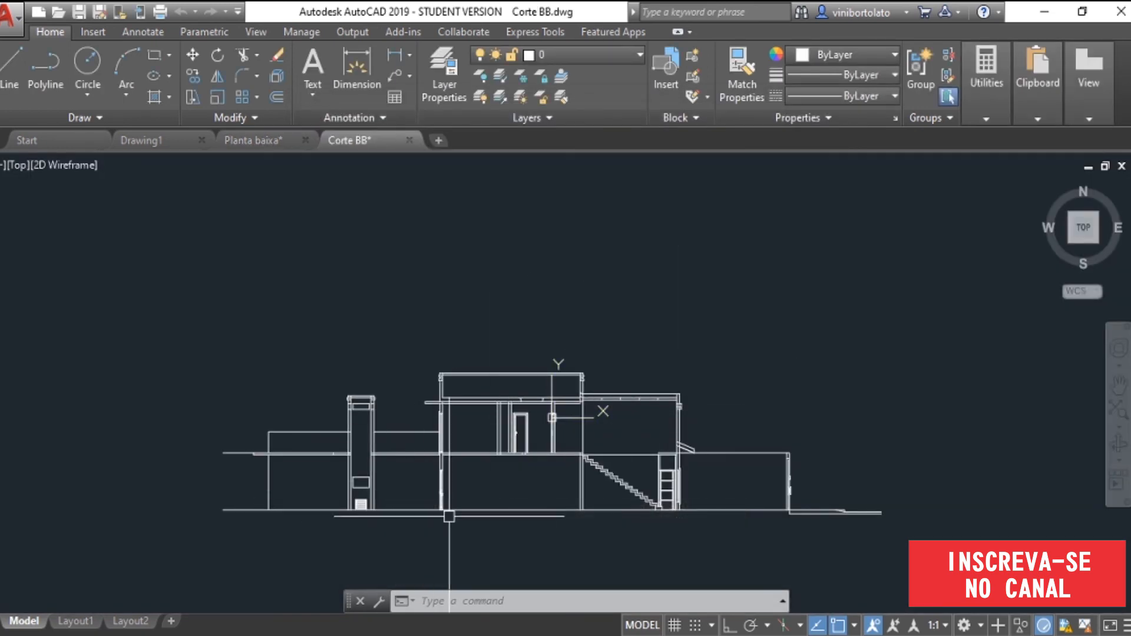
- Examine the imported section's line detail around the staircase, upper-floor door and roof parapet
{"action": "scroll", "coordinate": [449, 518], "scroll_direction": "up", "scroll_amount": 6}
{"action": "scroll", "coordinate": [444, 471], "scroll_direction": "down", "scroll_amount": 3}
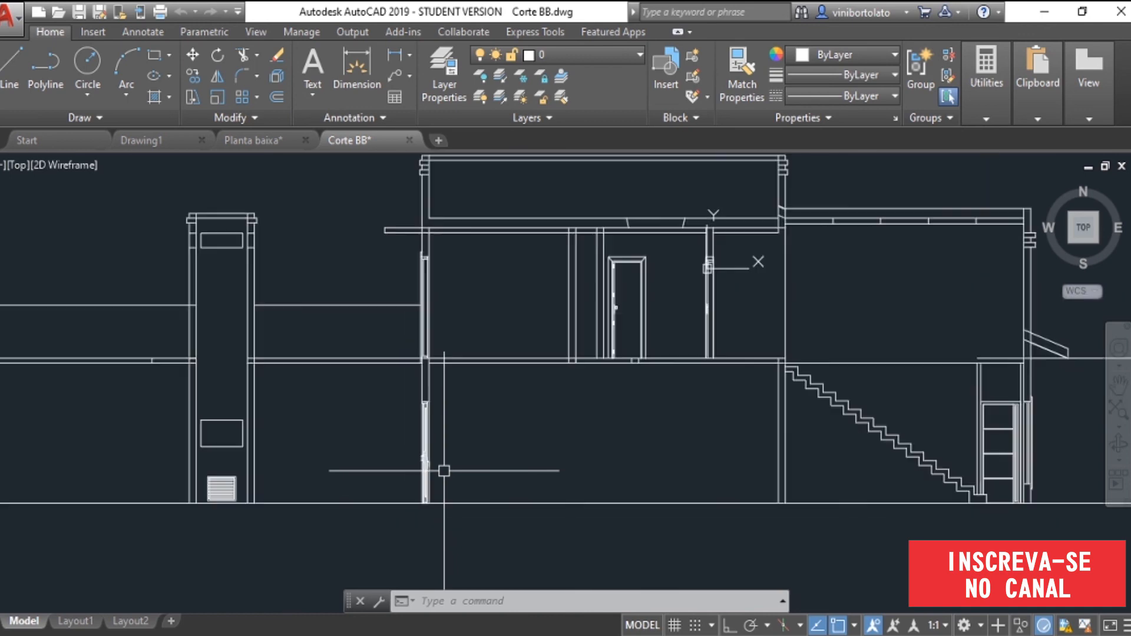
{"action": "scroll", "coordinate": [445, 470], "scroll_direction": "down", "scroll_amount": 2}
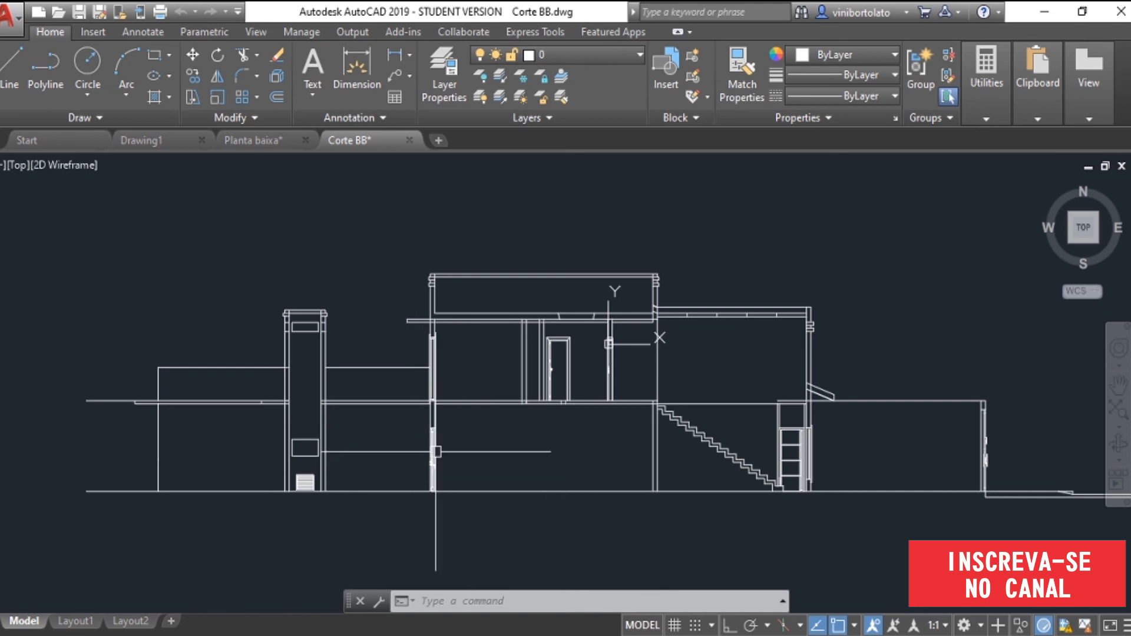
{"action": "scroll", "coordinate": [562, 294], "scroll_direction": "up", "scroll_amount": 5}
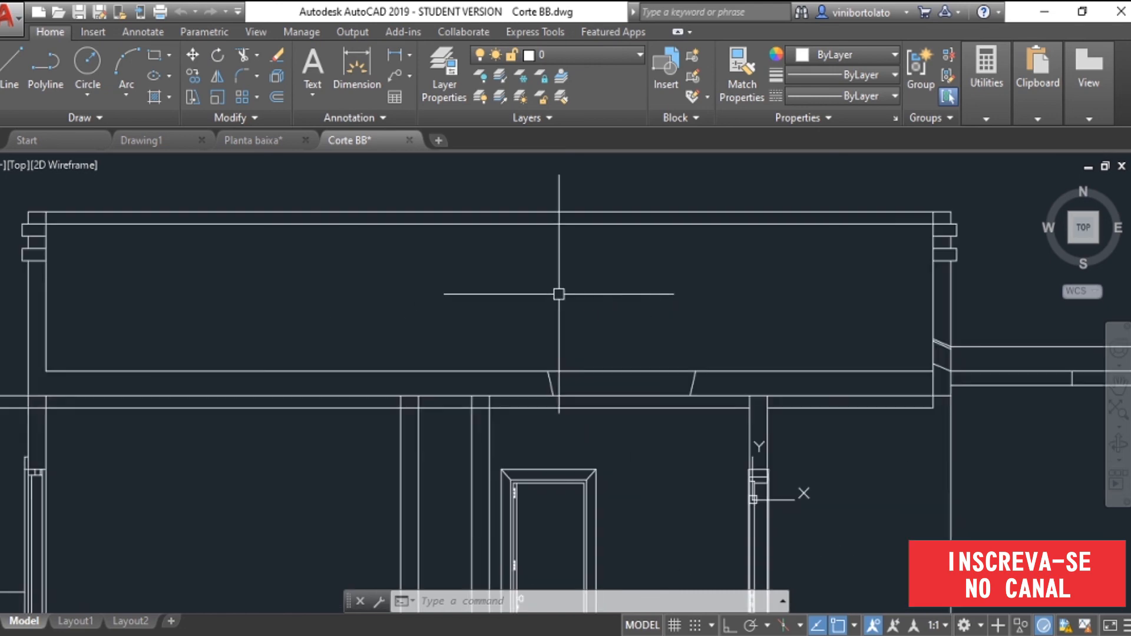
{"action": "scroll", "coordinate": [541, 353], "scroll_direction": "down", "scroll_amount": 6}
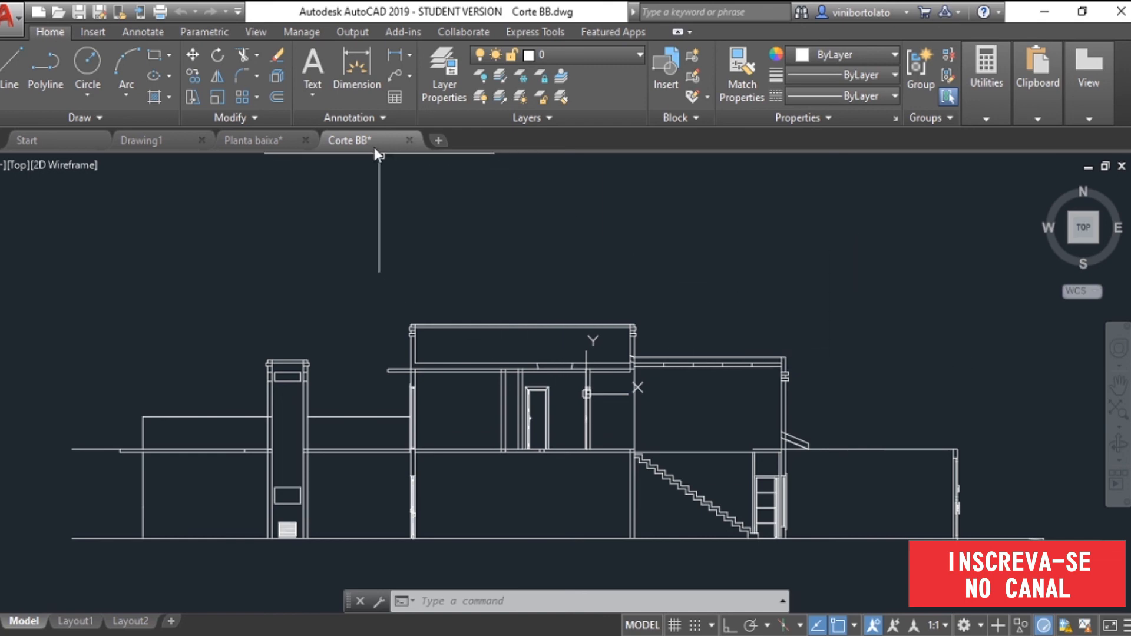
- Copy the entire Corte BB section and paste it beside the floor plan in the Planta baixa drawing
{"action": "mouse_move", "coordinate": [258, 137]}
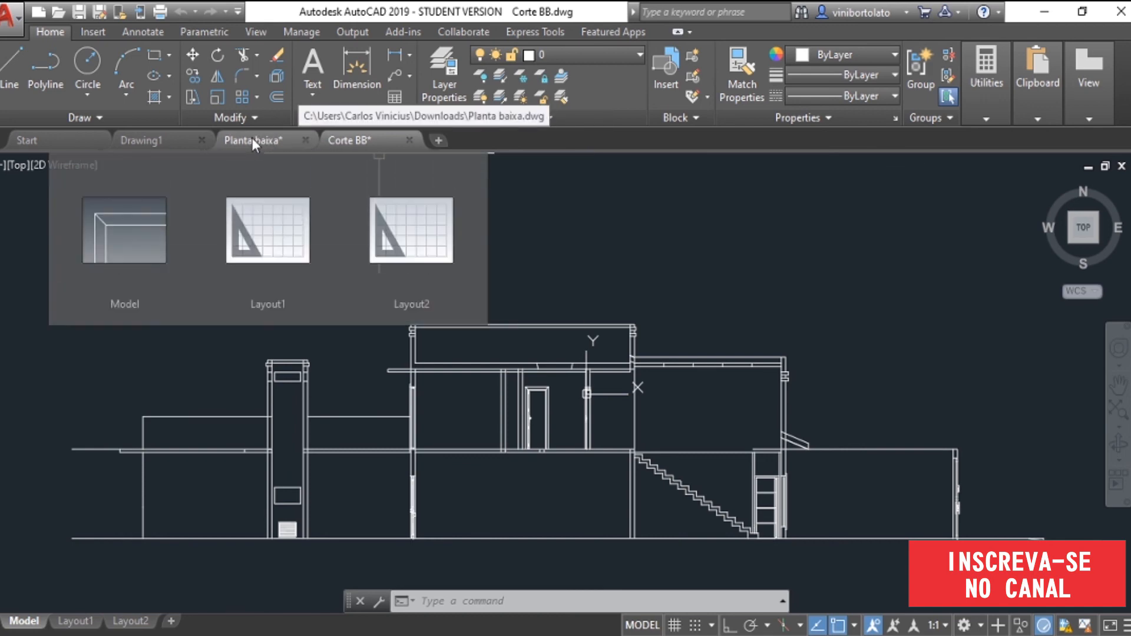
{"action": "mouse_move", "coordinate": [348, 141]}
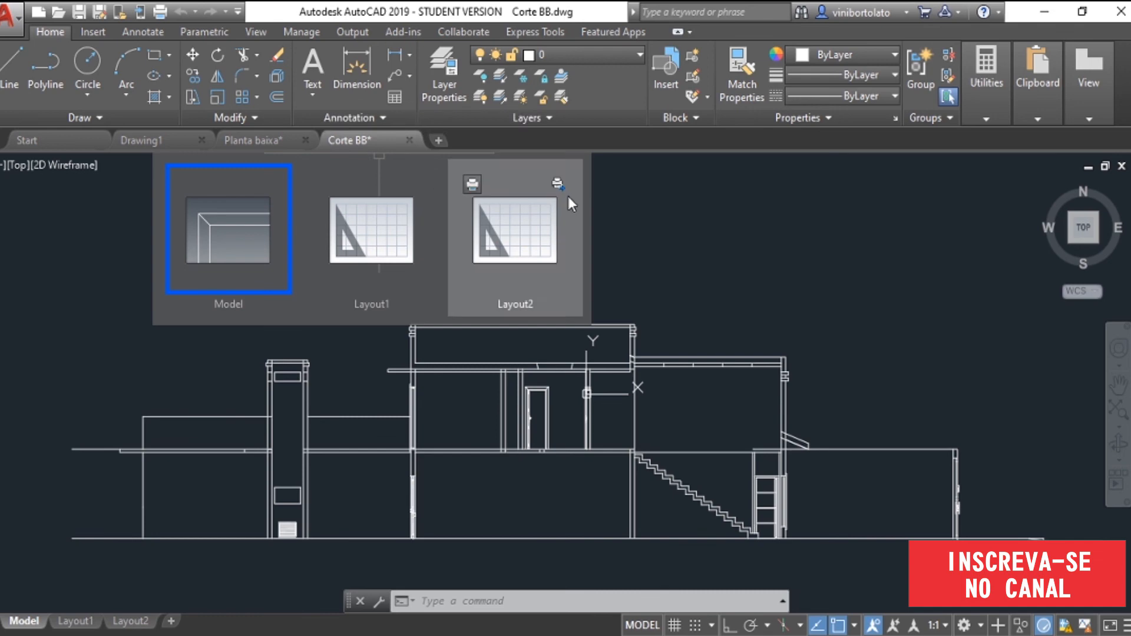
{"action": "left_click", "coordinate": [28, 299]}
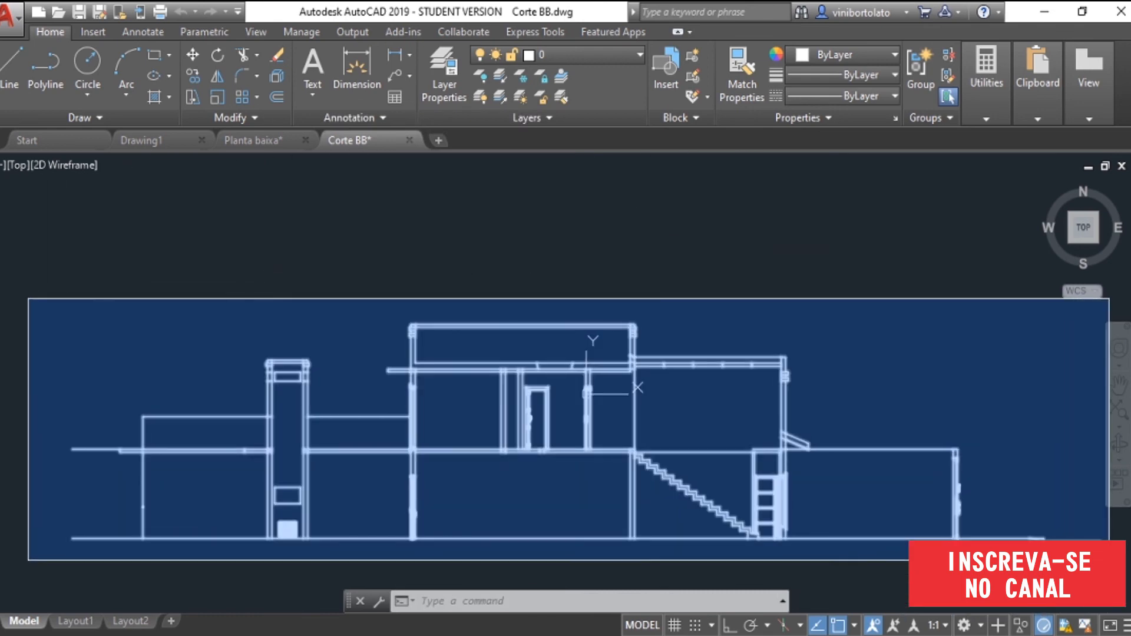
{"action": "left_click", "coordinate": [1111, 562]}
{"action": "key", "text": "ctrl+c"}
{"action": "key", "text": "Escape"}
{"action": "key", "text": "Escape"}
{"action": "left_click", "coordinate": [10, 283]}
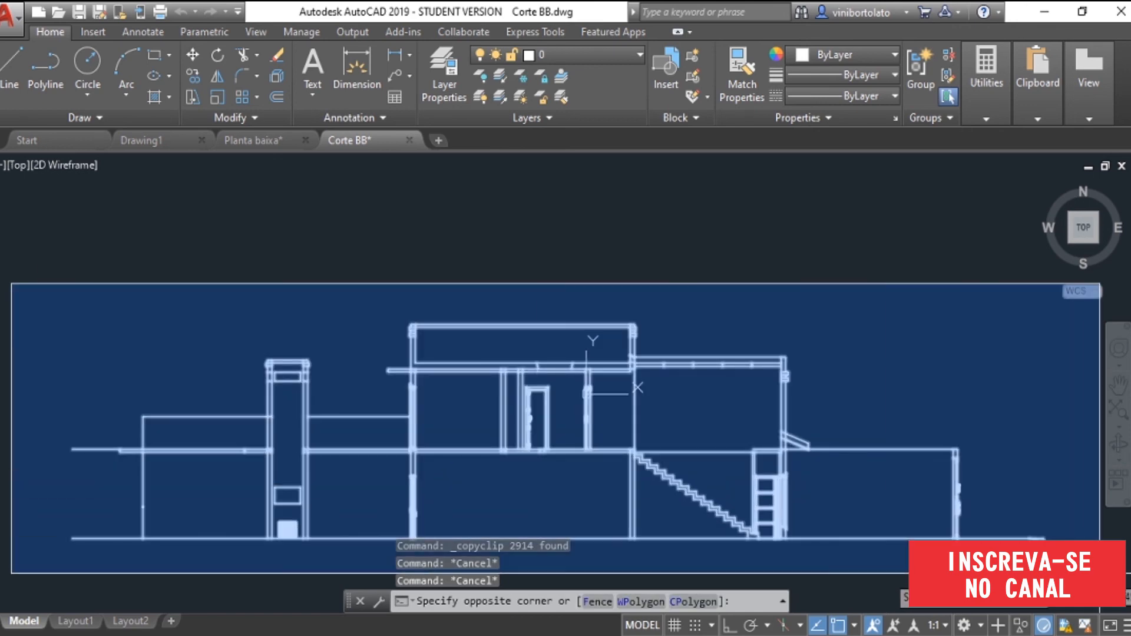
{"action": "left_click", "coordinate": [1115, 575]}
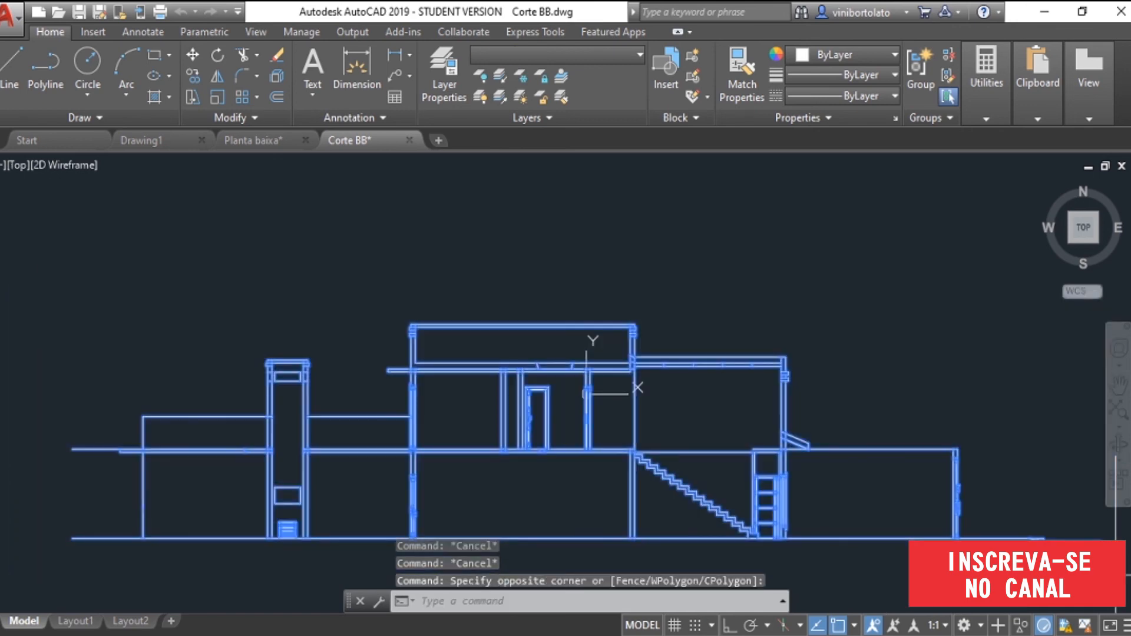
{"action": "left_click", "coordinate": [248, 143]}
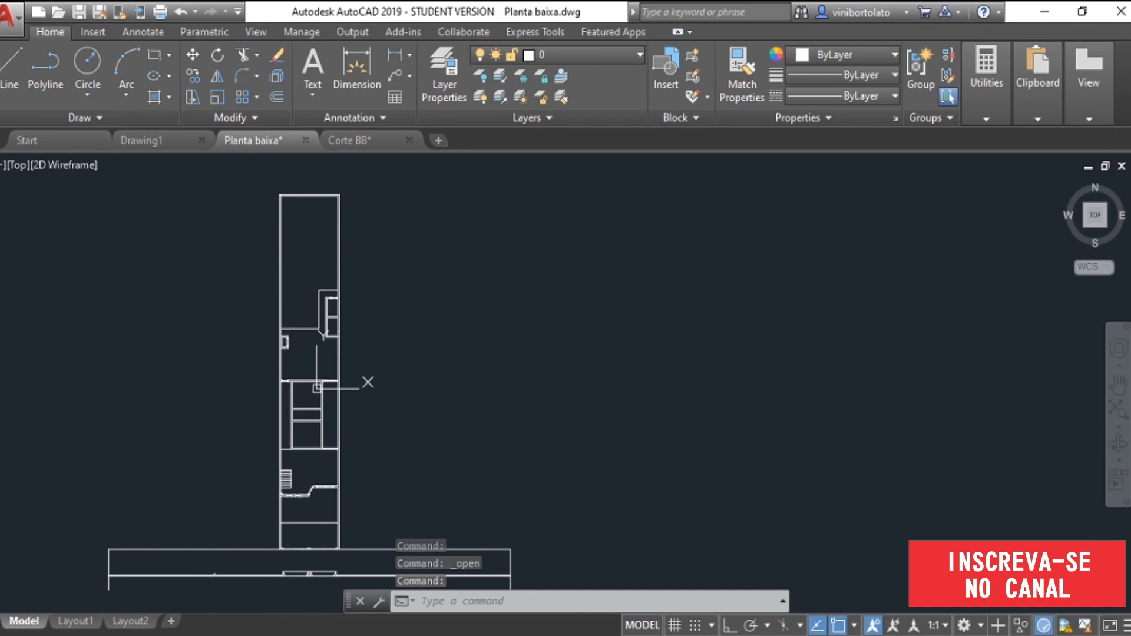
{"action": "key", "text": "ctrl+v"}
{"action": "left_click", "coordinate": [448, 280]}
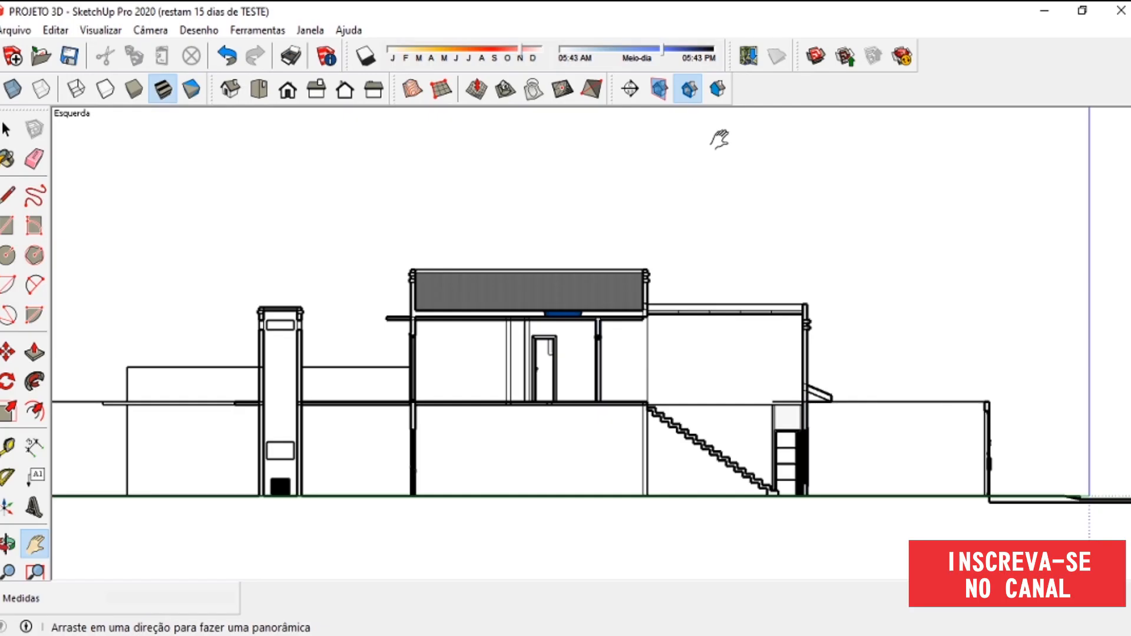
- Switch to SketchUp, set the camera to perspective and orbit the sectioned house to an oblique view from above
{"action": "left_click", "coordinate": [147, 30]}
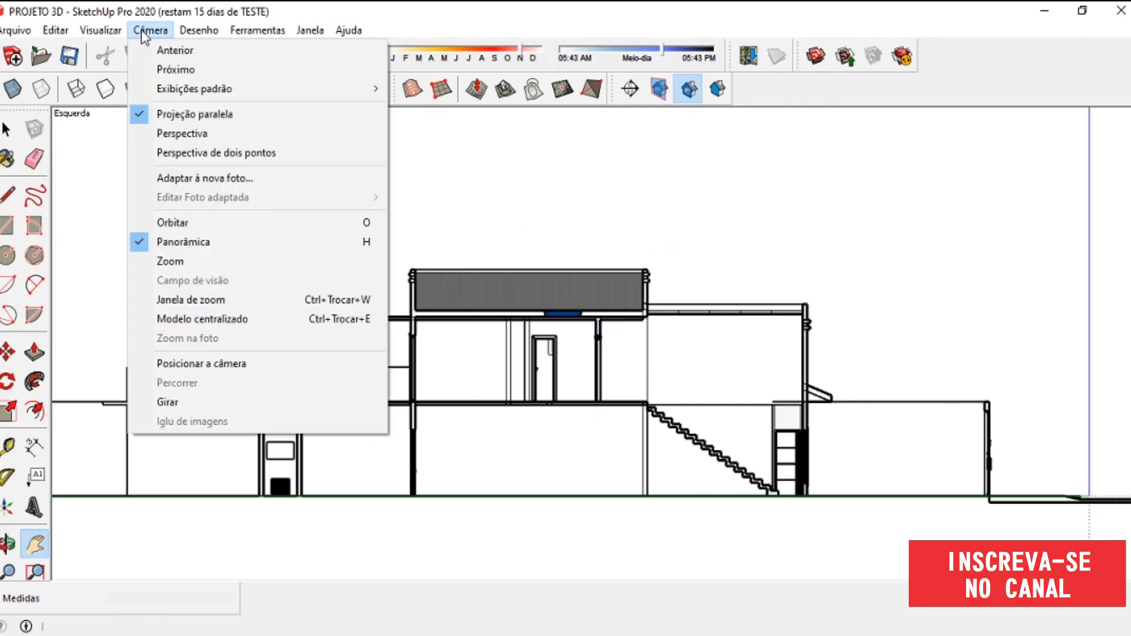
{"action": "left_click", "coordinate": [187, 134]}
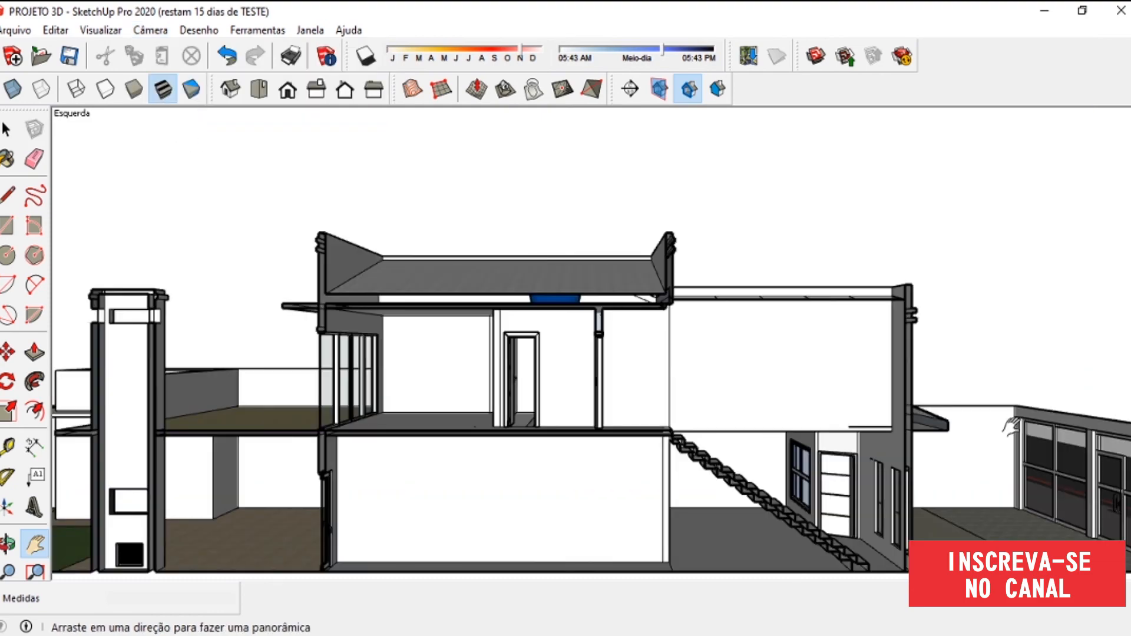
{"action": "key", "text": "o"}
{"action": "left_click_drag", "start_coordinate": [955, 310], "coordinate": [751, 265]}
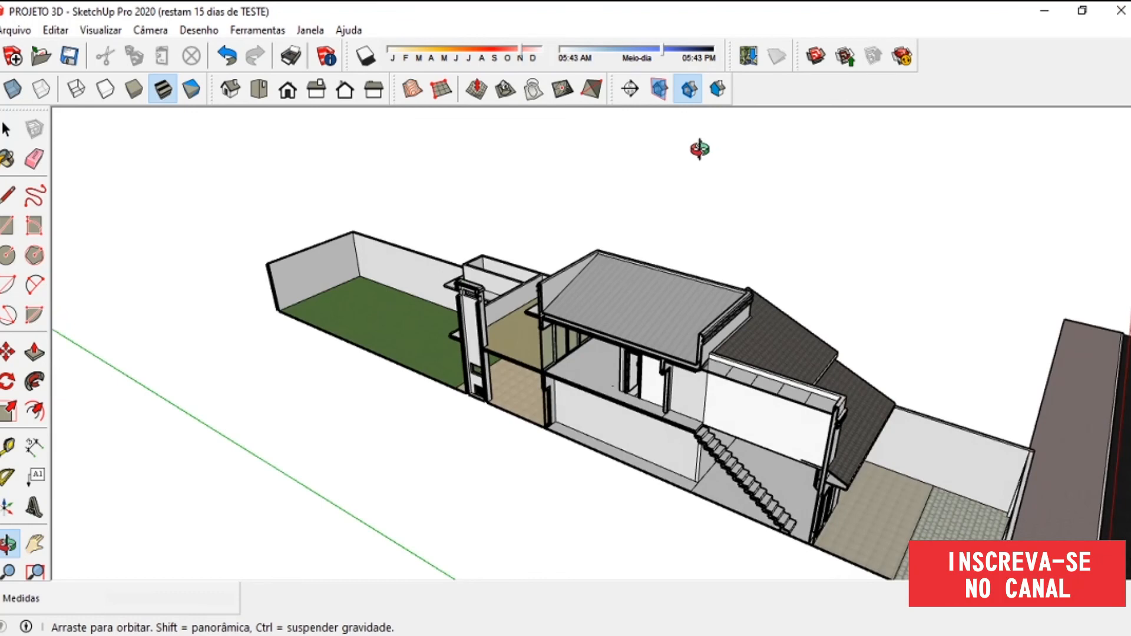
- Display the section planes and delete the BB section plane
{"action": "left_click", "coordinate": [659, 90]}
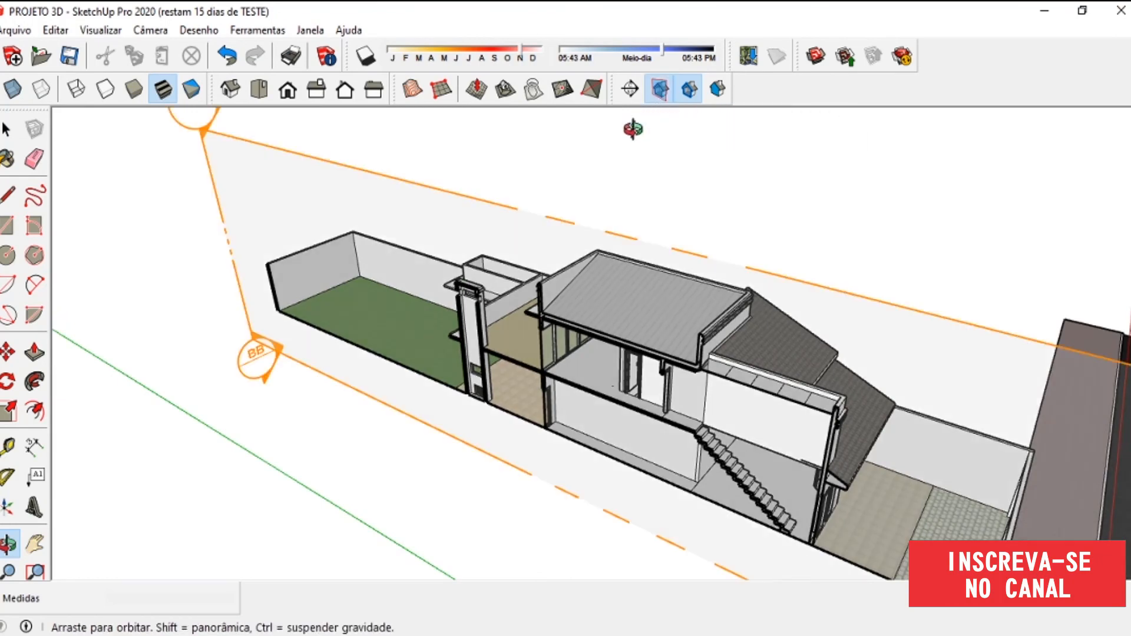
{"action": "key", "text": "space"}
{"action": "left_click", "coordinate": [586, 233]}
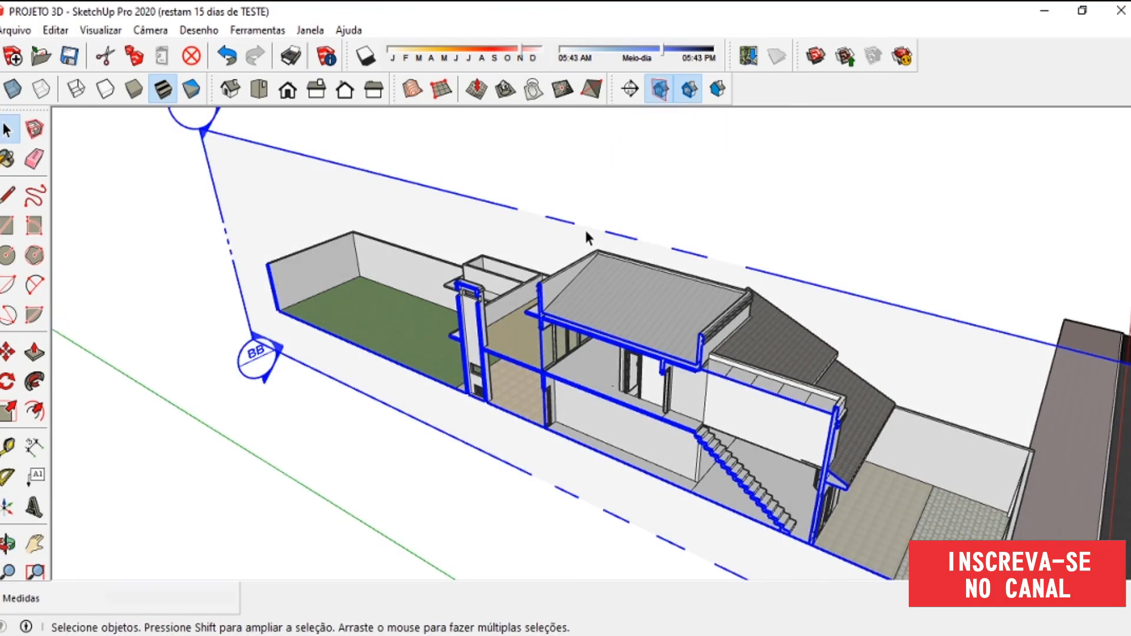
{"action": "key", "text": "Delete"}
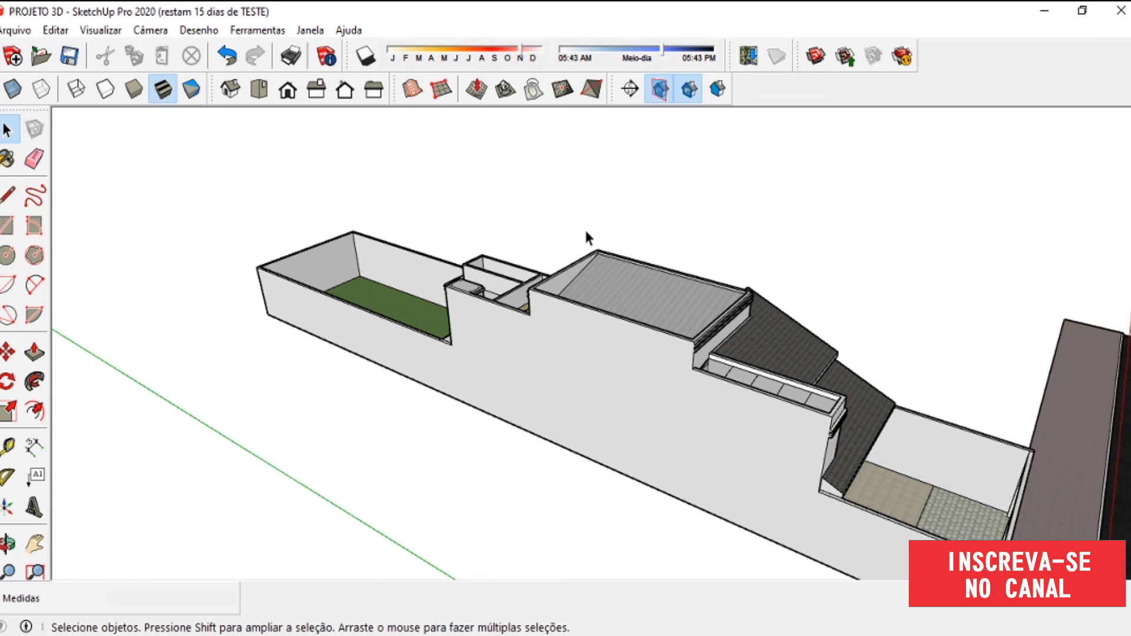
- Examine the uncut house model from the street side, including the front facade, roofs and front yard
{"action": "scroll", "coordinate": [605, 250], "scroll_direction": "down", "scroll_amount": 3}
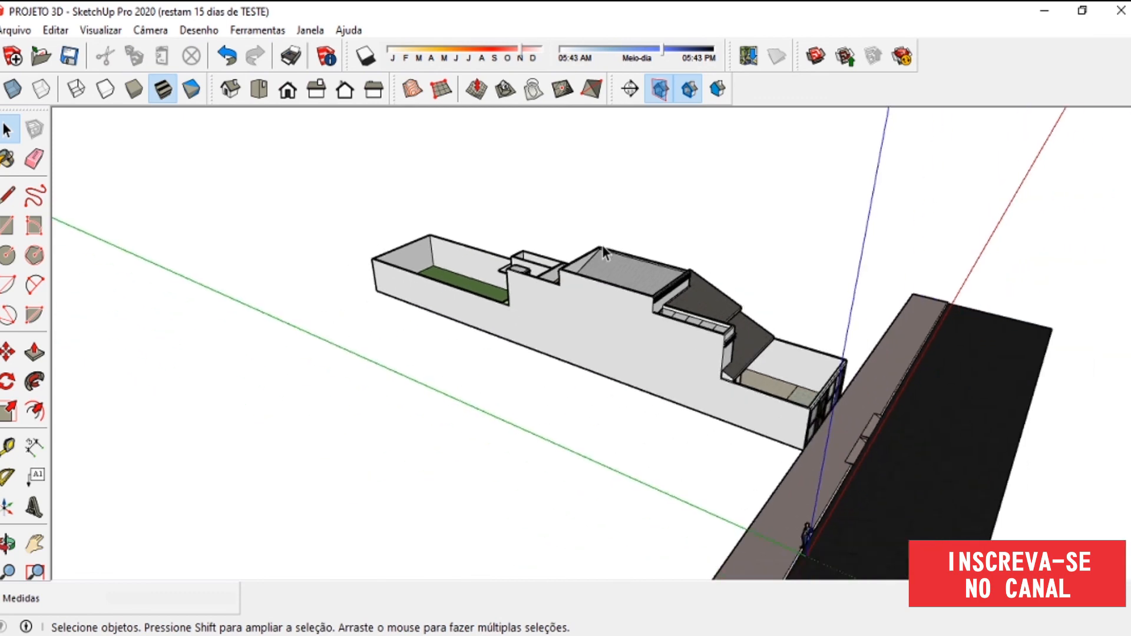
{"action": "scroll", "coordinate": [605, 250], "scroll_direction": "down", "scroll_amount": 2}
{"action": "scroll", "coordinate": [876, 412], "scroll_direction": "up", "scroll_amount": 5}
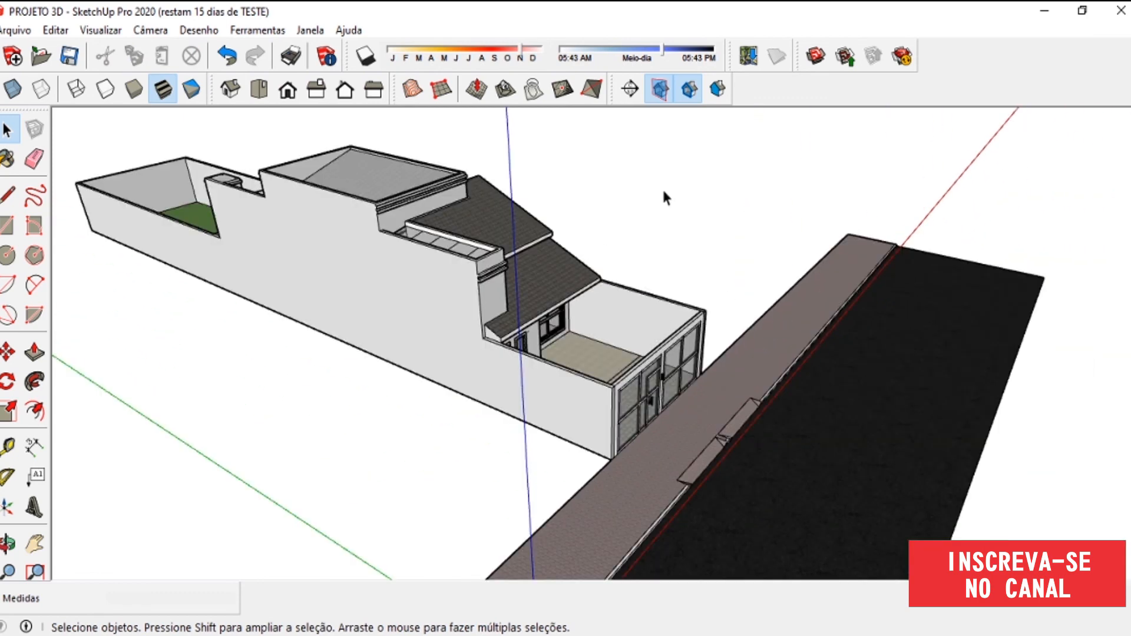
{"action": "middle_click_drag", "start_coordinate": [678, 413], "coordinate": [705, 423]}
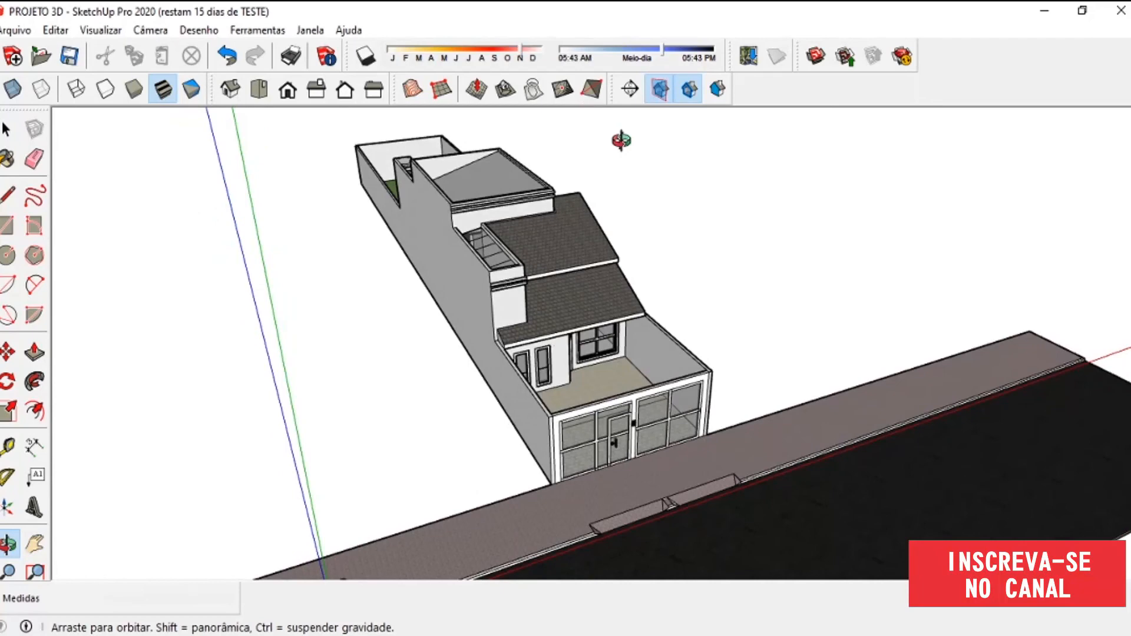
{"action": "left_click_drag", "start_coordinate": [632, 316], "coordinate": [630, 324]}
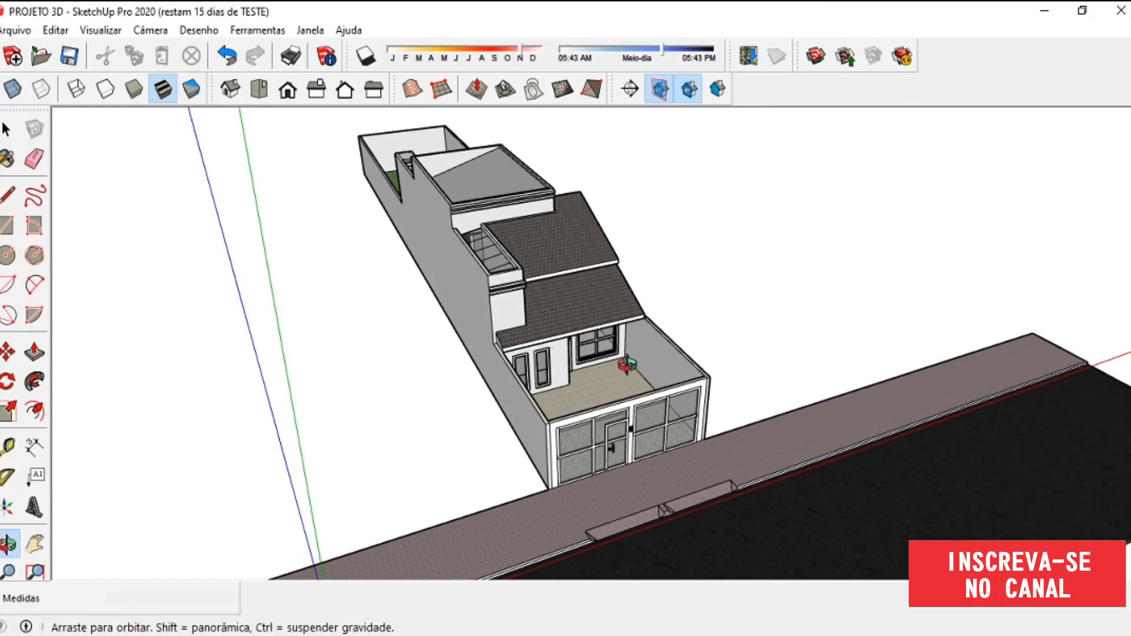
{"action": "scroll", "coordinate": [627, 364], "scroll_direction": "up", "scroll_amount": 2}
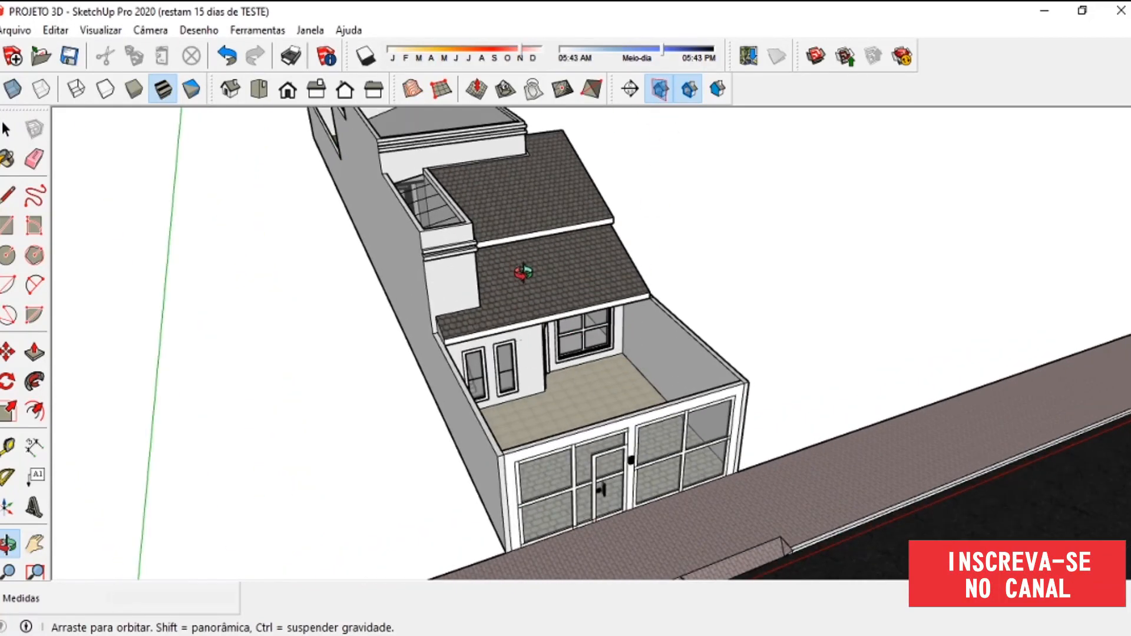
{"action": "left_click_drag", "start_coordinate": [523, 273], "coordinate": [697, 156]}
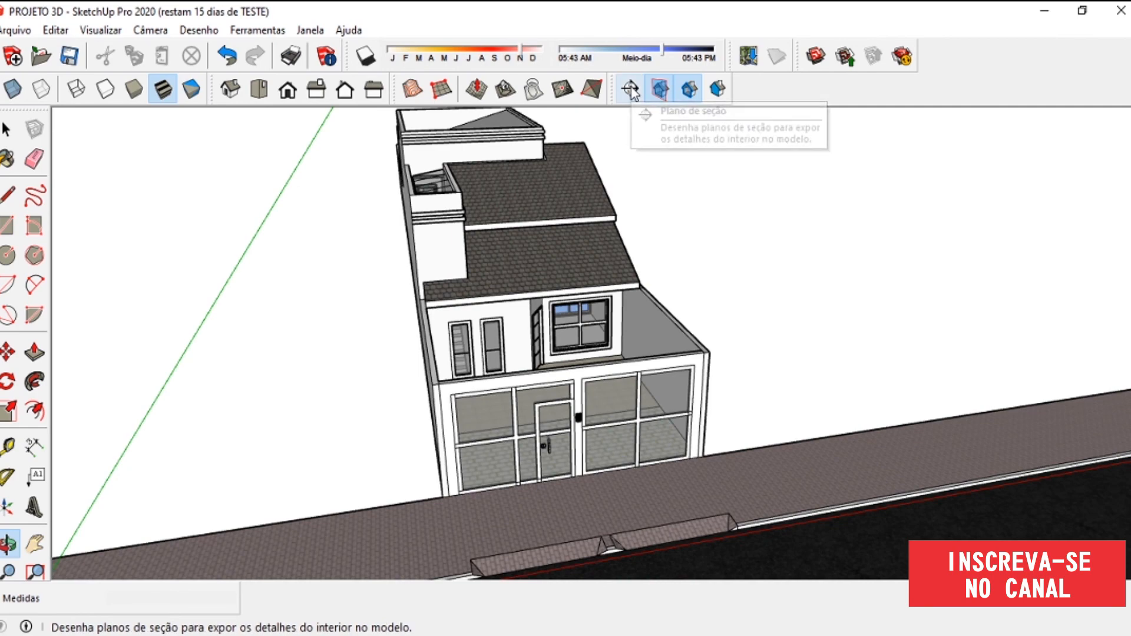
{"action": "left_click_drag", "start_coordinate": [594, 308], "coordinate": [613, 368]}
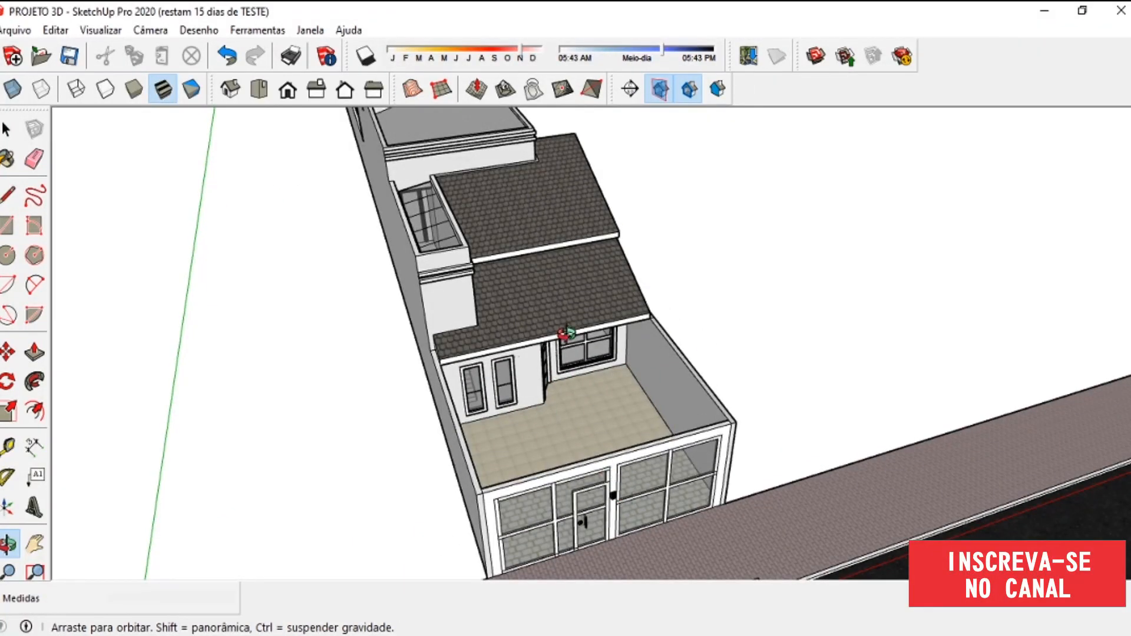
{"action": "left_click_drag", "start_coordinate": [555, 366], "coordinate": [605, 377]}
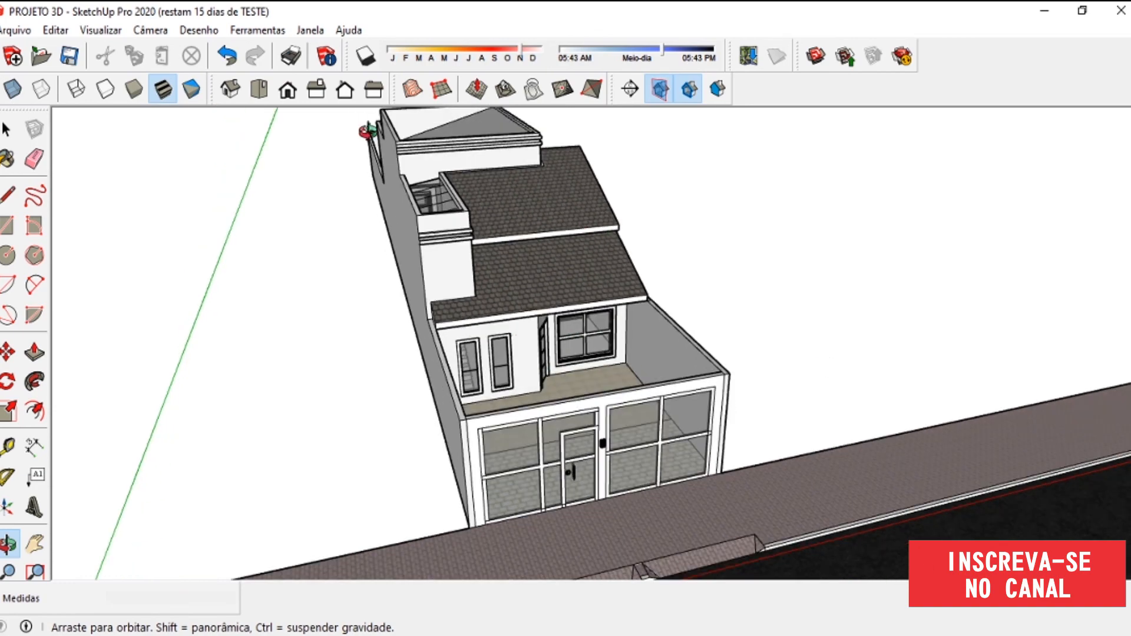
- Set the camera to the front standard view in parallel projection and frame the facade closely
{"action": "left_click", "coordinate": [292, 94]}
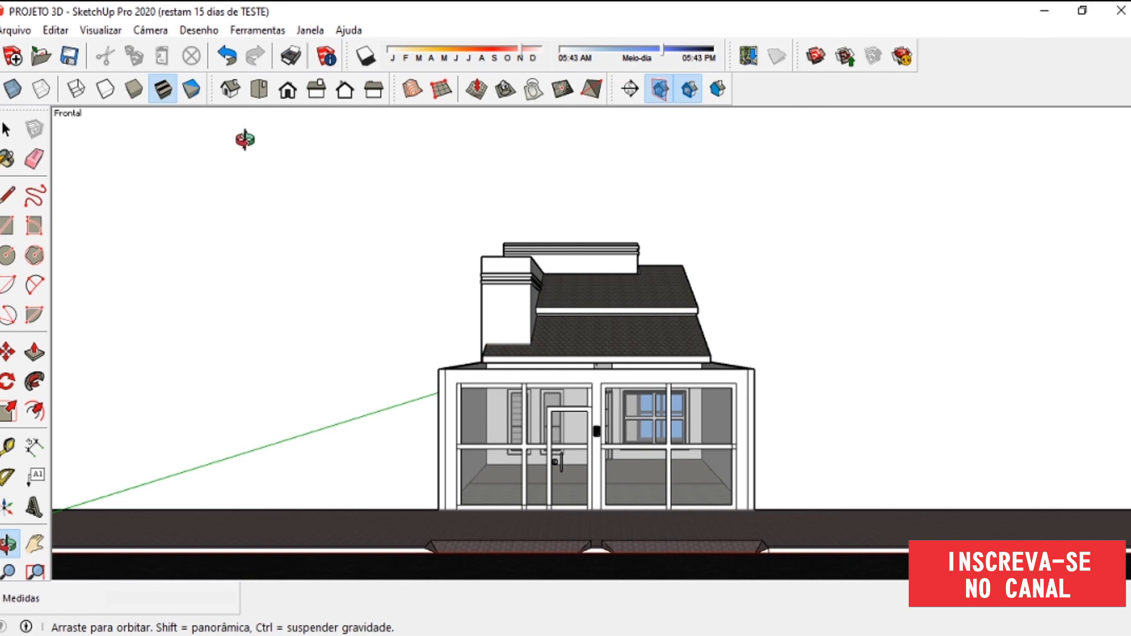
{"action": "left_click", "coordinate": [162, 34]}
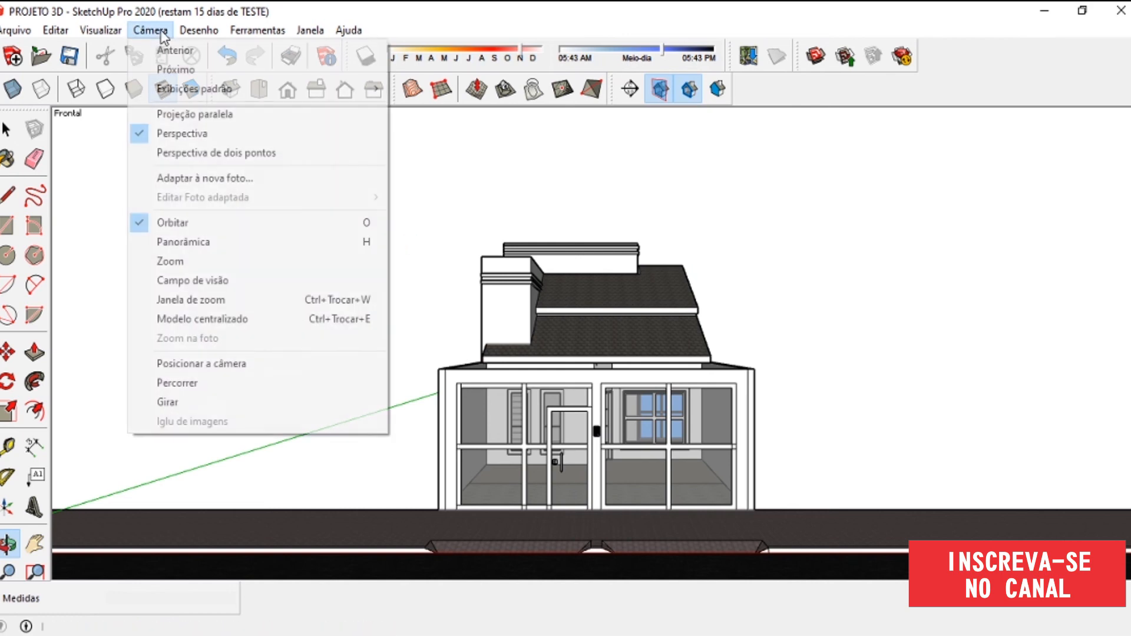
{"action": "left_click", "coordinate": [185, 114]}
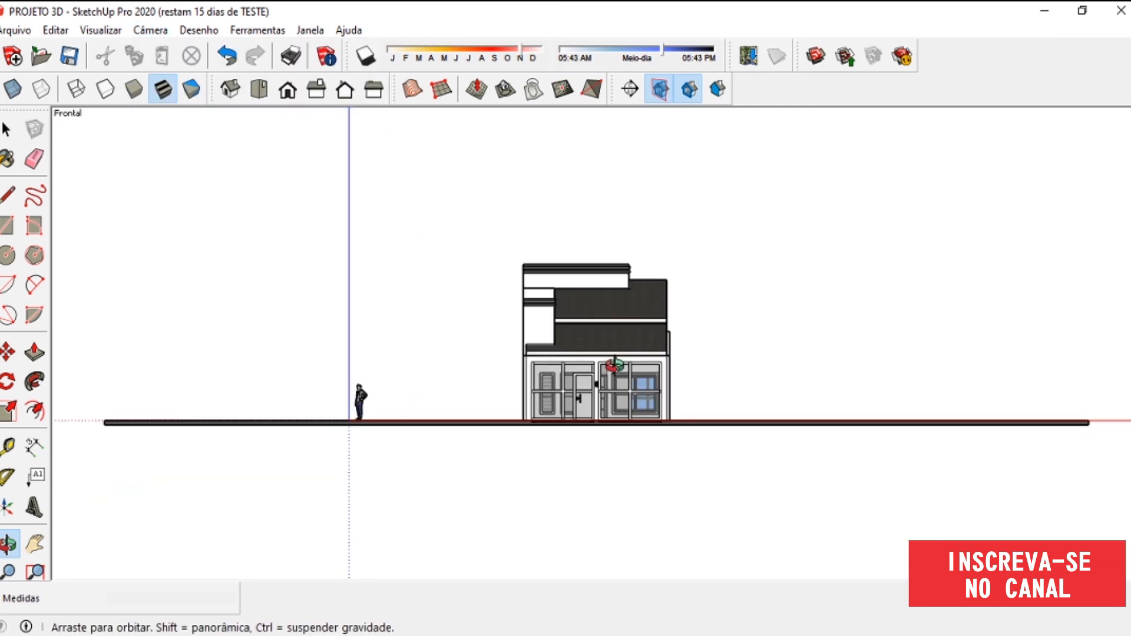
{"action": "scroll", "coordinate": [615, 365], "scroll_direction": "up", "scroll_amount": 6}
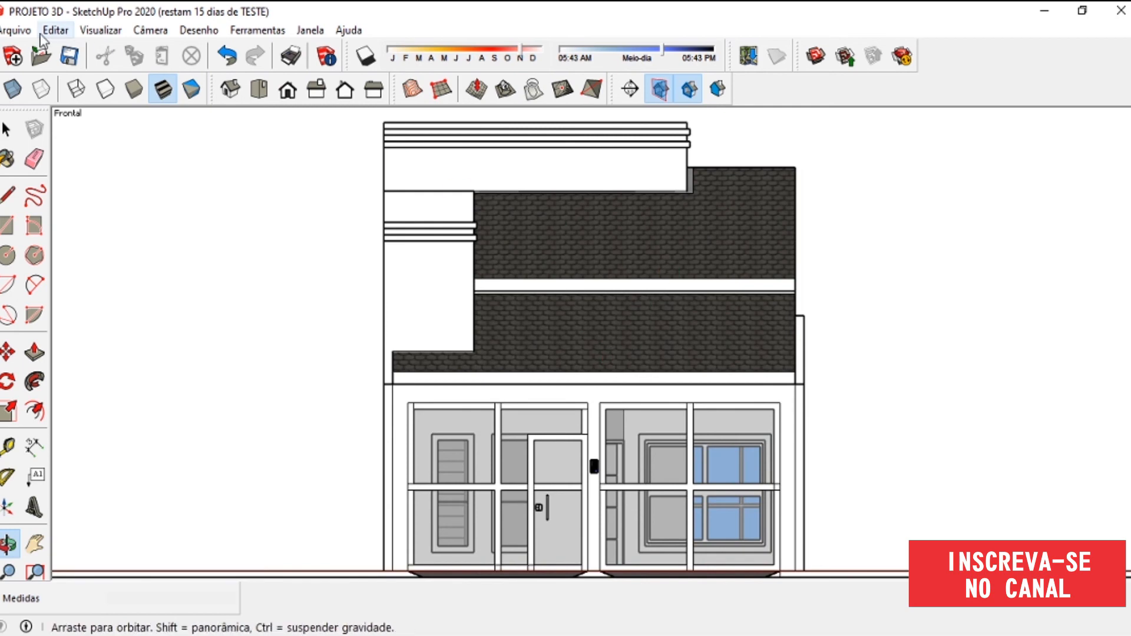
- Export the front view as a 2D AutoCAD DWG file named "Fachada" in the Downloads folder
{"action": "left_click", "coordinate": [15, 30]}
{"action": "left_click", "coordinate": [68, 311]}
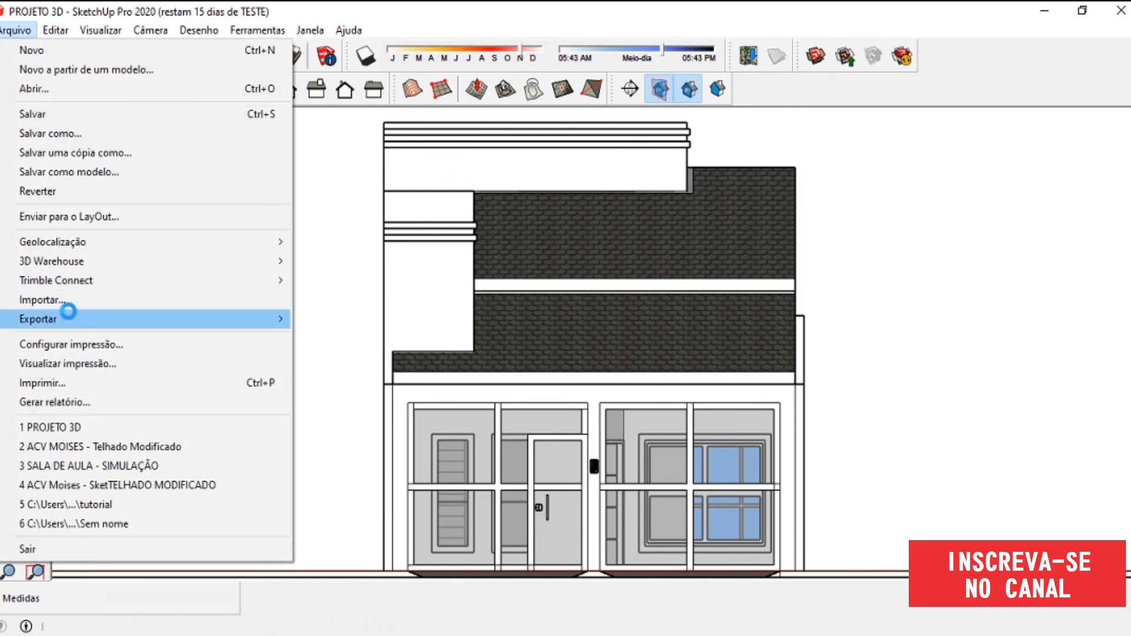
{"action": "left_click", "coordinate": [404, 335]}
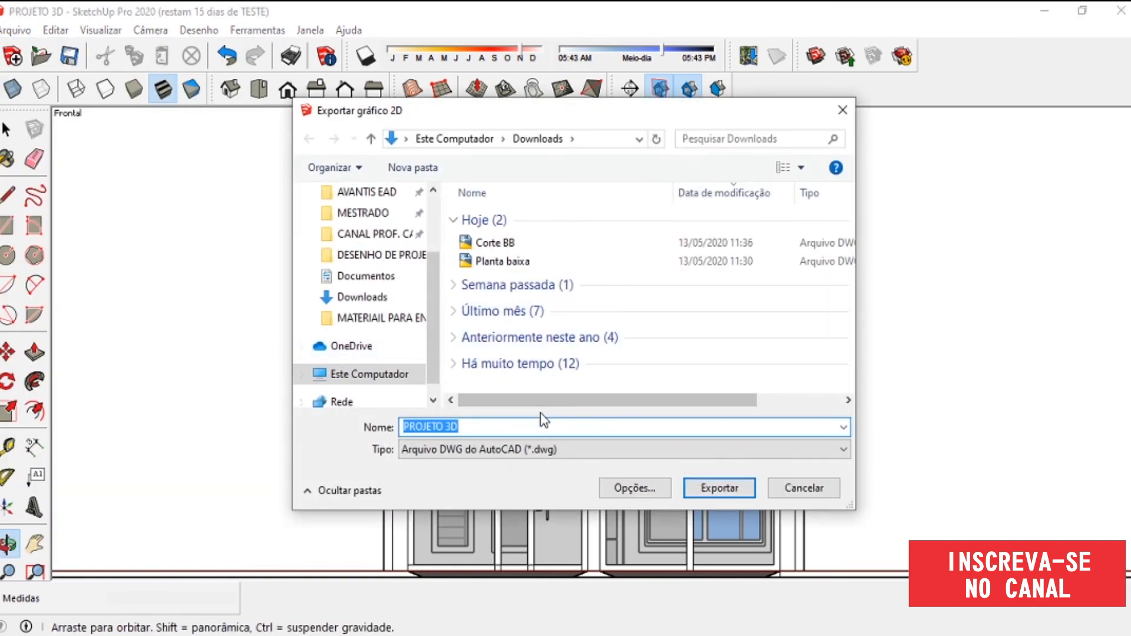
{"action": "type", "text": "Fachada"}
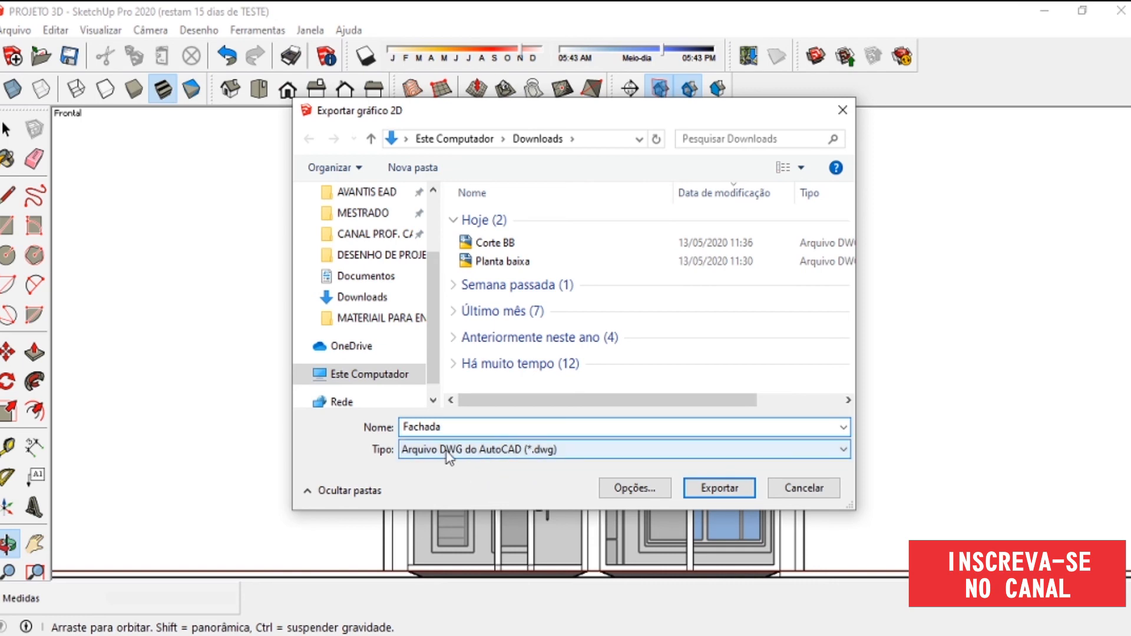
{"action": "left_click", "coordinate": [728, 486]}
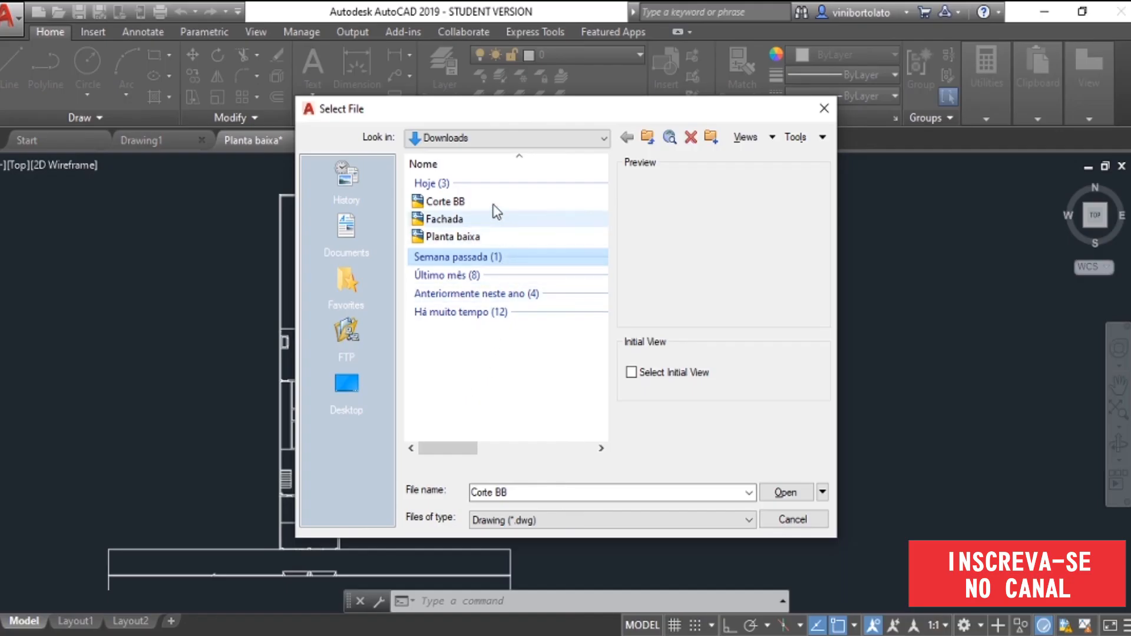
- Switch to AutoCAD and open the "Fachada" drawing from the Downloads folder to inspect the facade lines
{"action": "left_click", "coordinate": [443, 221]}
{"action": "left_click", "coordinate": [784, 492]}
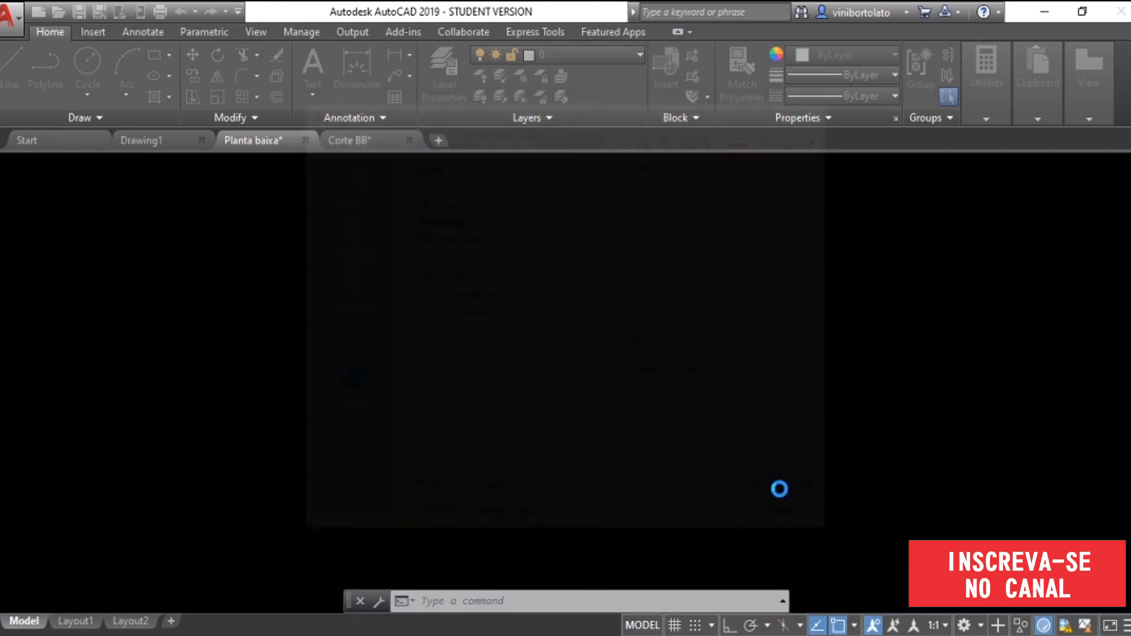
{"action": "scroll", "coordinate": [724, 390], "scroll_direction": "up", "scroll_amount": 2}
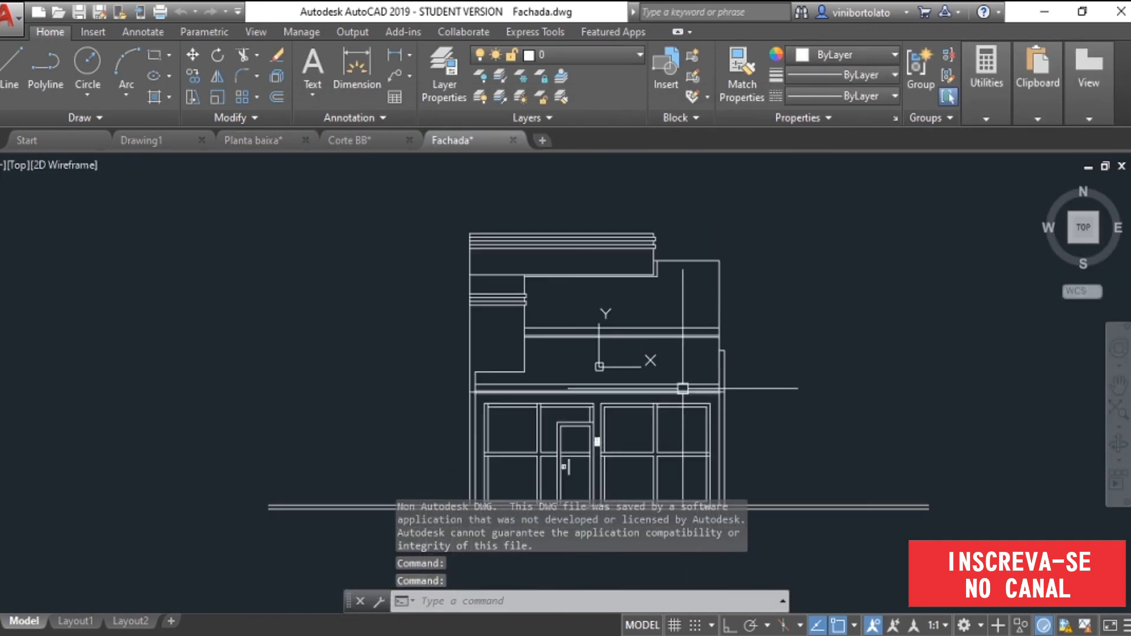
{"action": "scroll", "coordinate": [683, 377], "scroll_direction": "down", "scroll_amount": 2}
{"action": "scroll", "coordinate": [677, 447], "scroll_direction": "up", "scroll_amount": 2}
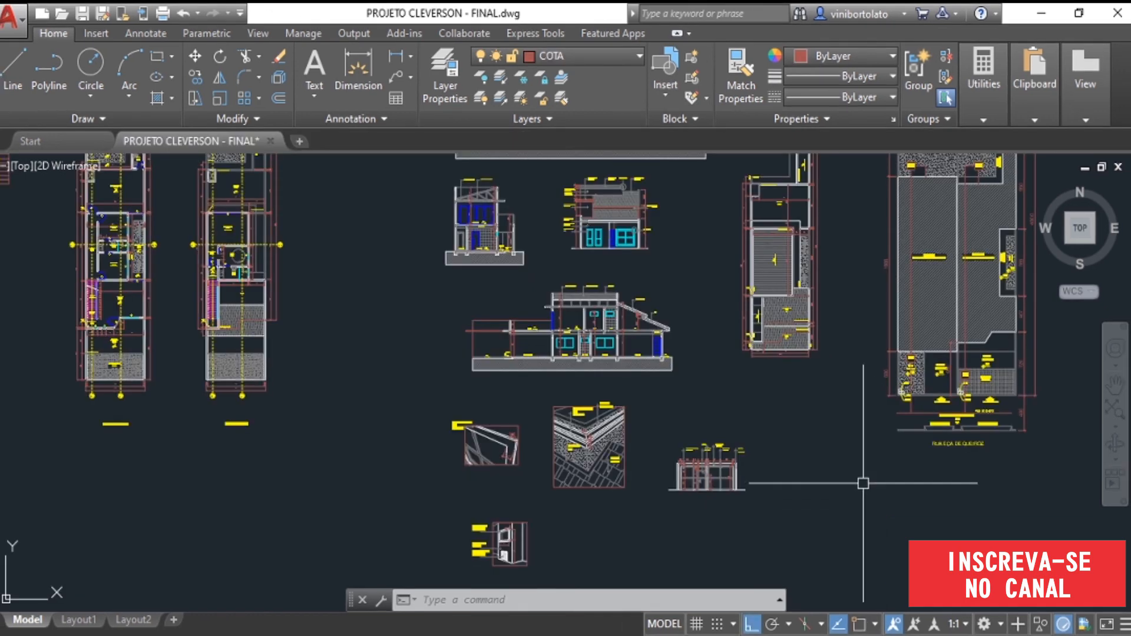
- Examine the finished project drawing's longitudinal section, window-frame and roof-corner details, barbecue detail and front gate elevation
{"action": "scroll", "coordinate": [586, 472], "scroll_direction": "up", "scroll_amount": 5}
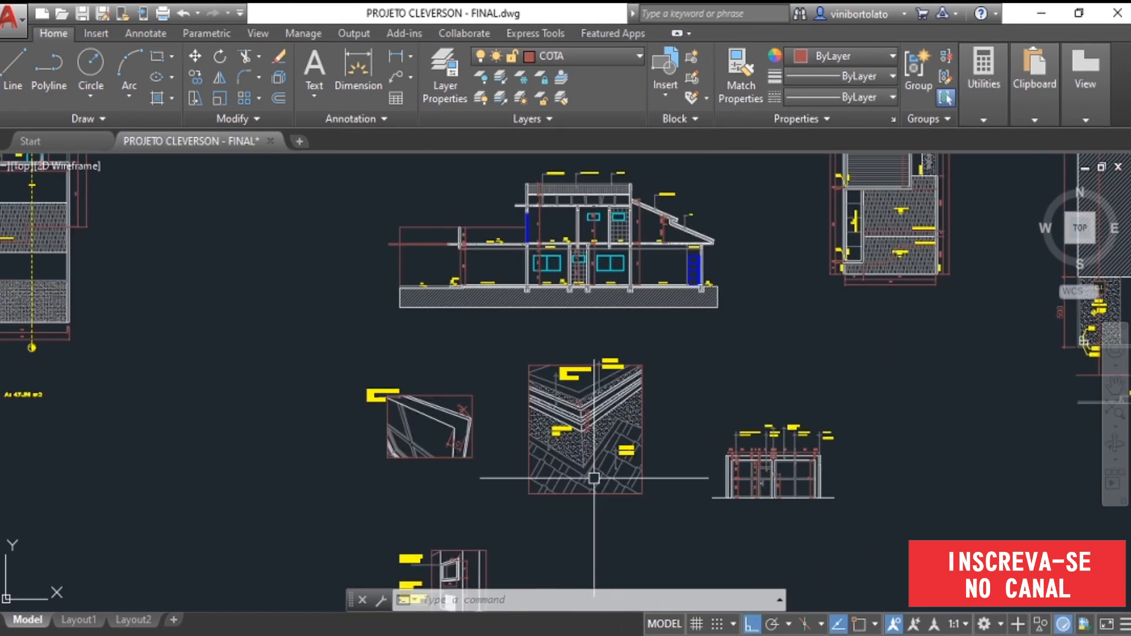
{"action": "scroll", "coordinate": [589, 474], "scroll_direction": "down", "scroll_amount": 5}
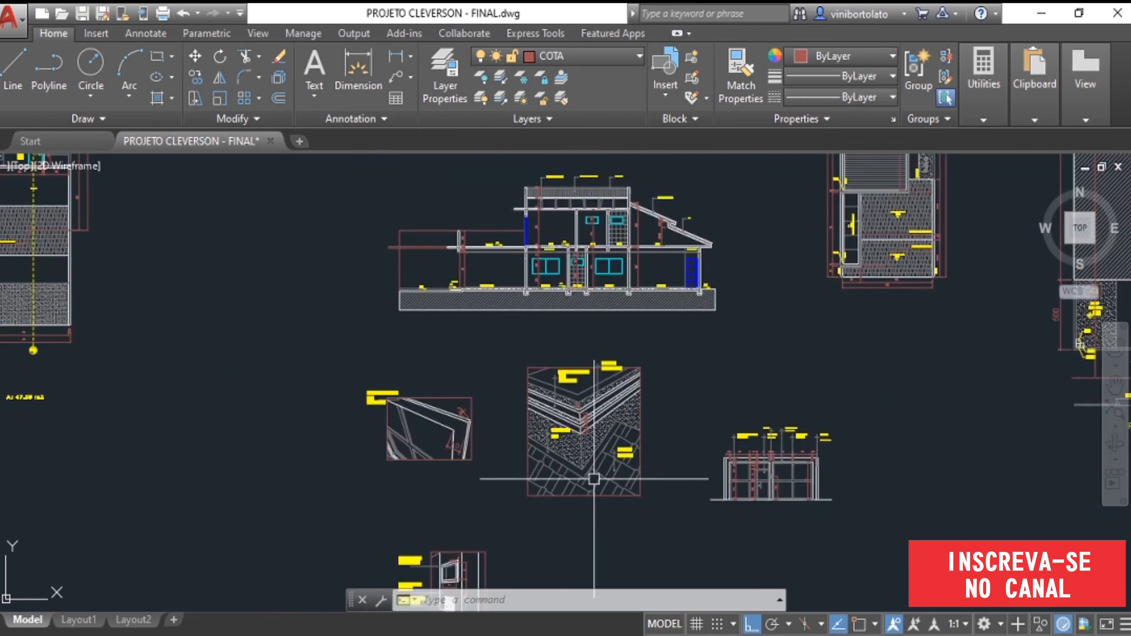
{"action": "scroll", "coordinate": [570, 203], "scroll_direction": "up", "scroll_amount": 4}
{"action": "scroll", "coordinate": [570, 203], "scroll_direction": "down", "scroll_amount": 3}
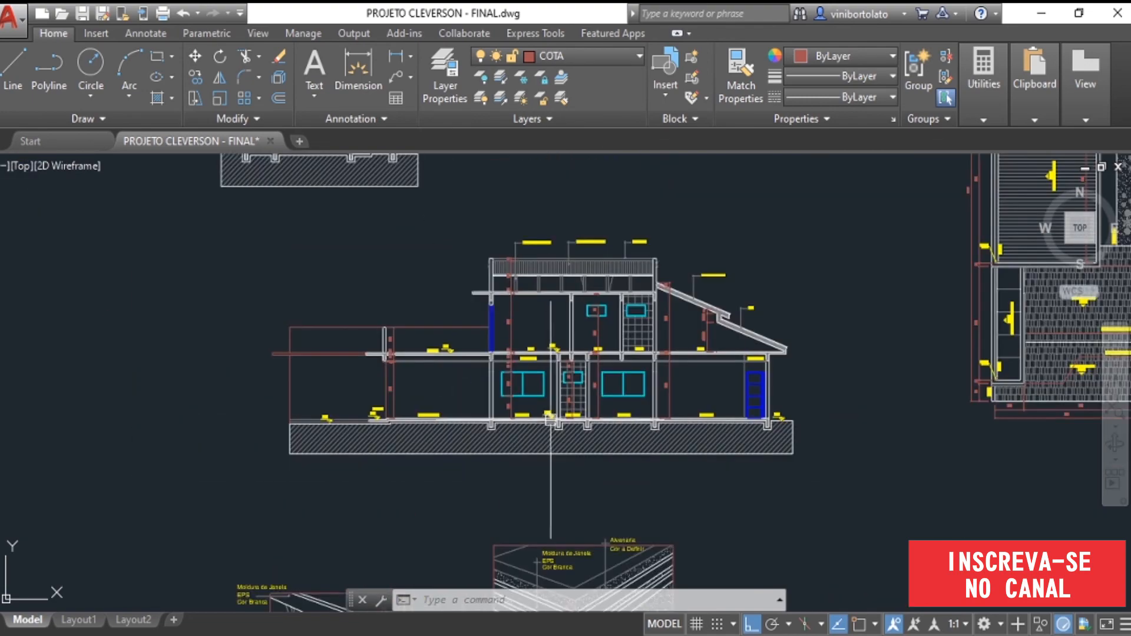
{"action": "scroll", "coordinate": [602, 305], "scroll_direction": "up", "scroll_amount": 3}
{"action": "scroll", "coordinate": [602, 305], "scroll_direction": "down", "scroll_amount": 5}
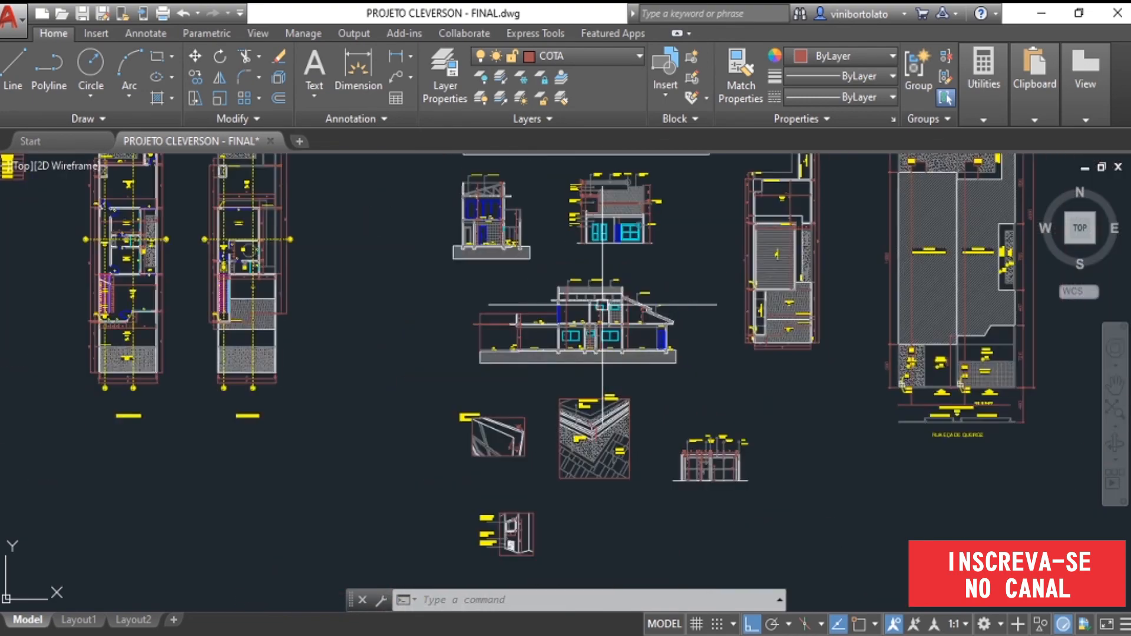
{"action": "scroll", "coordinate": [595, 404], "scroll_direction": "up", "scroll_amount": 6}
{"action": "scroll", "coordinate": [602, 351], "scroll_direction": "down", "scroll_amount": 4}
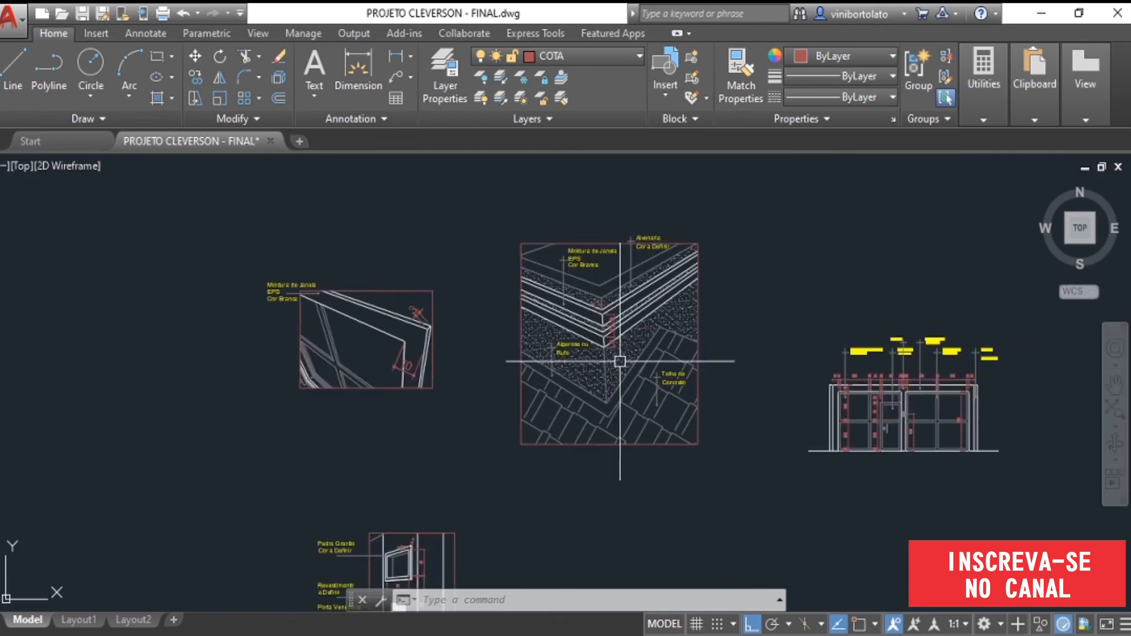
{"action": "scroll", "coordinate": [798, 354], "scroll_direction": "up", "scroll_amount": 5}
{"action": "scroll", "coordinate": [828, 284], "scroll_direction": "down", "scroll_amount": 4}
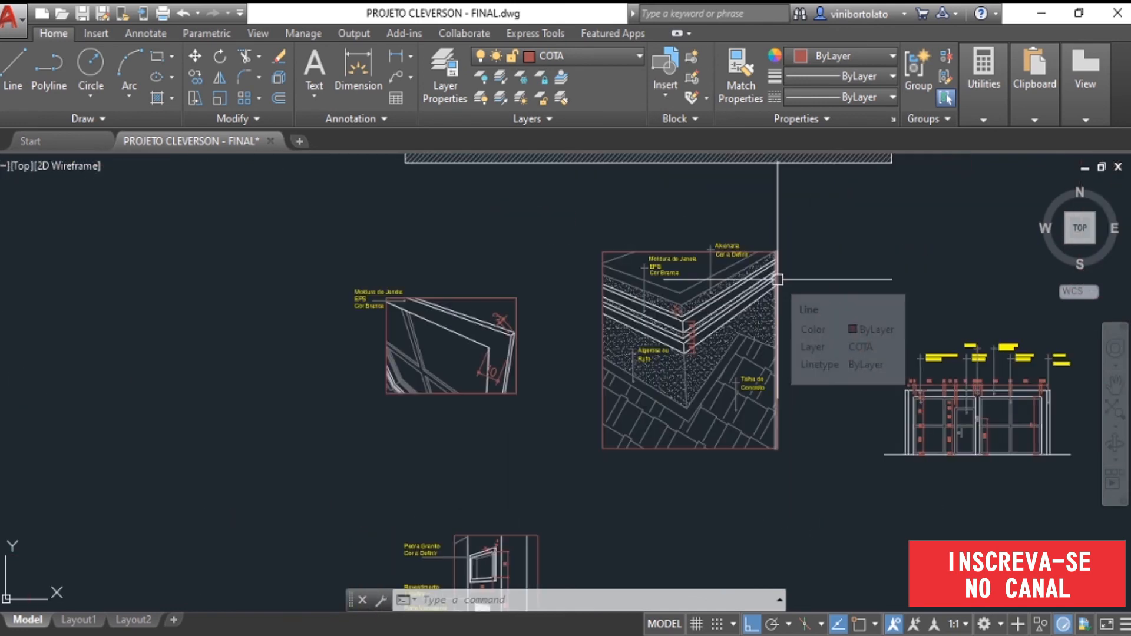
{"action": "scroll", "coordinate": [667, 344], "scroll_direction": "down", "scroll_amount": 2}
{"action": "scroll", "coordinate": [589, 424], "scroll_direction": "up", "scroll_amount": 5}
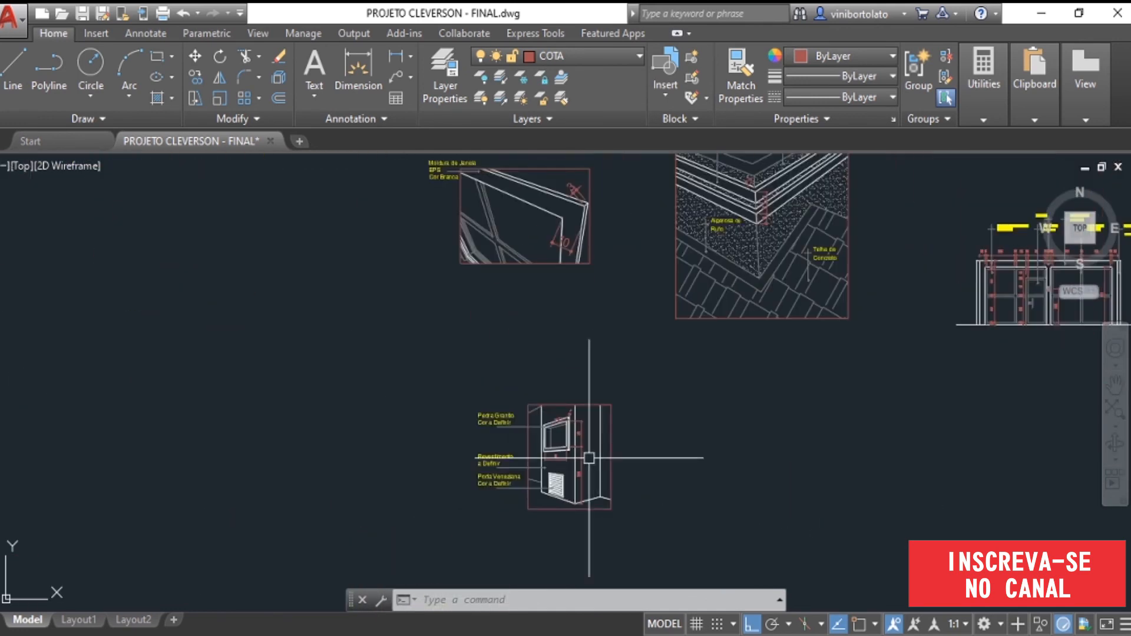
{"action": "scroll", "coordinate": [665, 456], "scroll_direction": "down", "scroll_amount": 4}
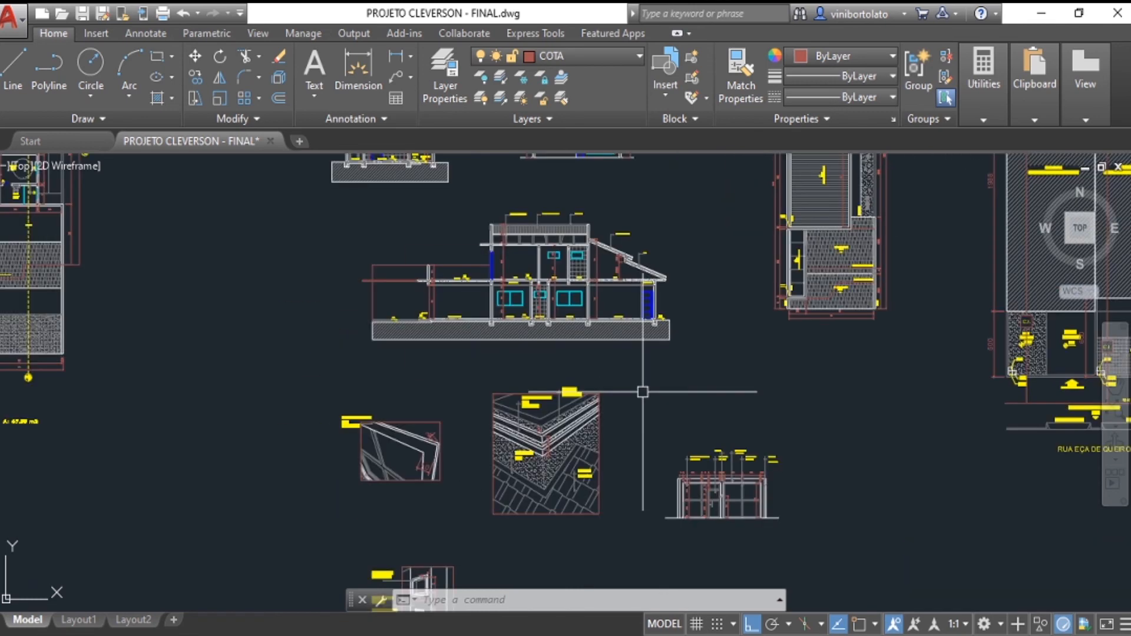